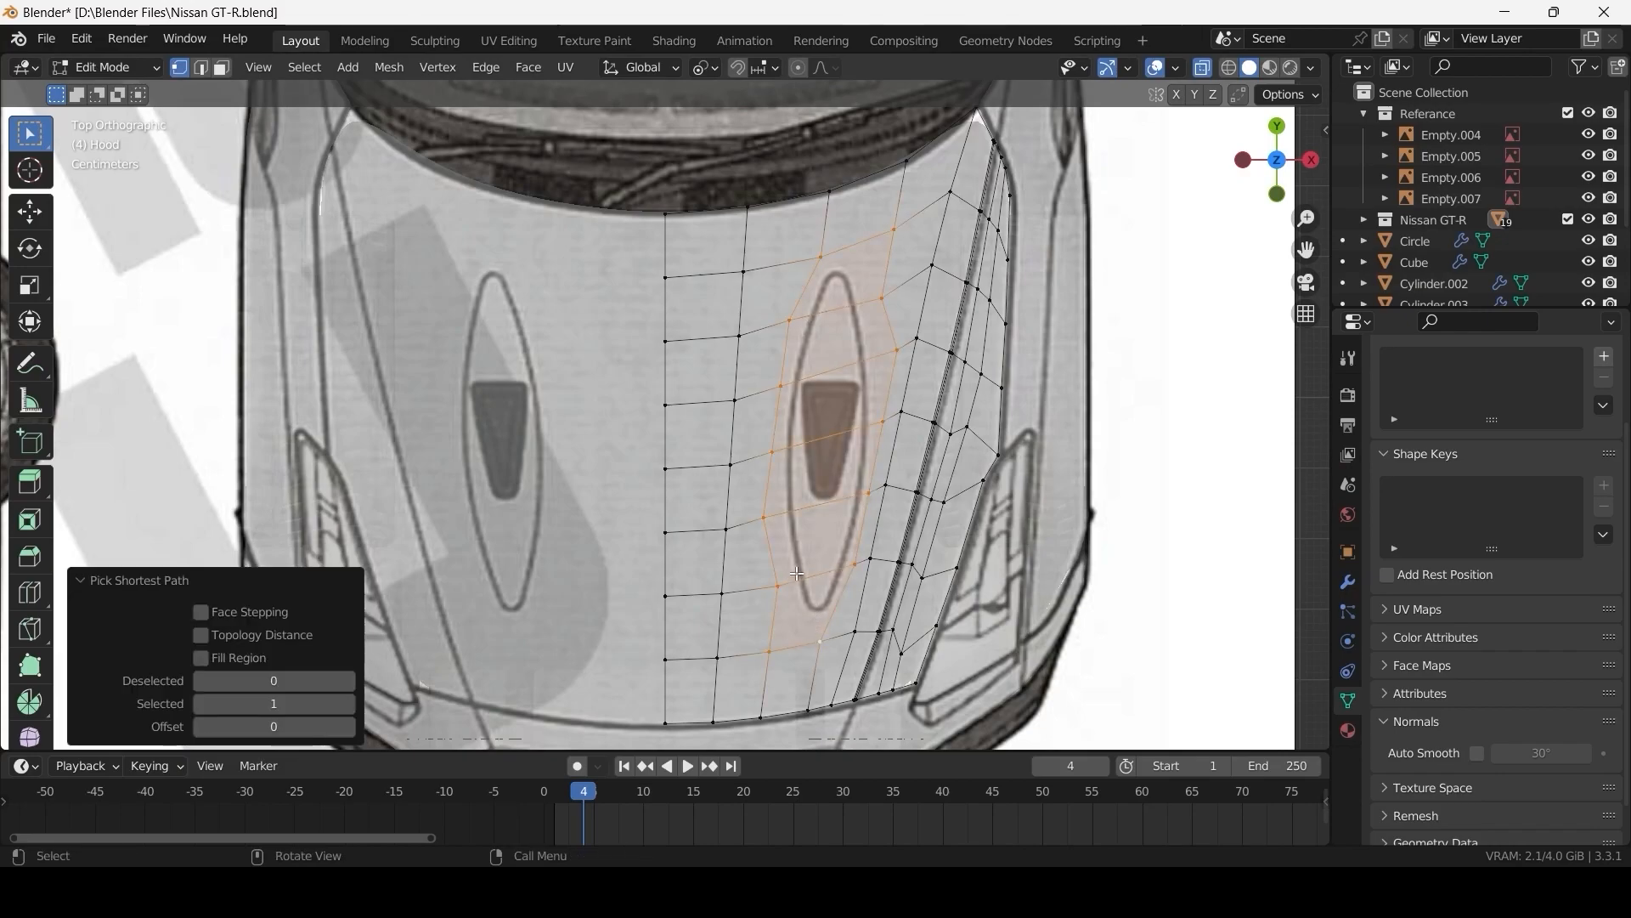
- Inset the selected hood faces around the duct by about 0.024 m and slide an upper inset vertex toward the duct outline's upper tip
key("i")
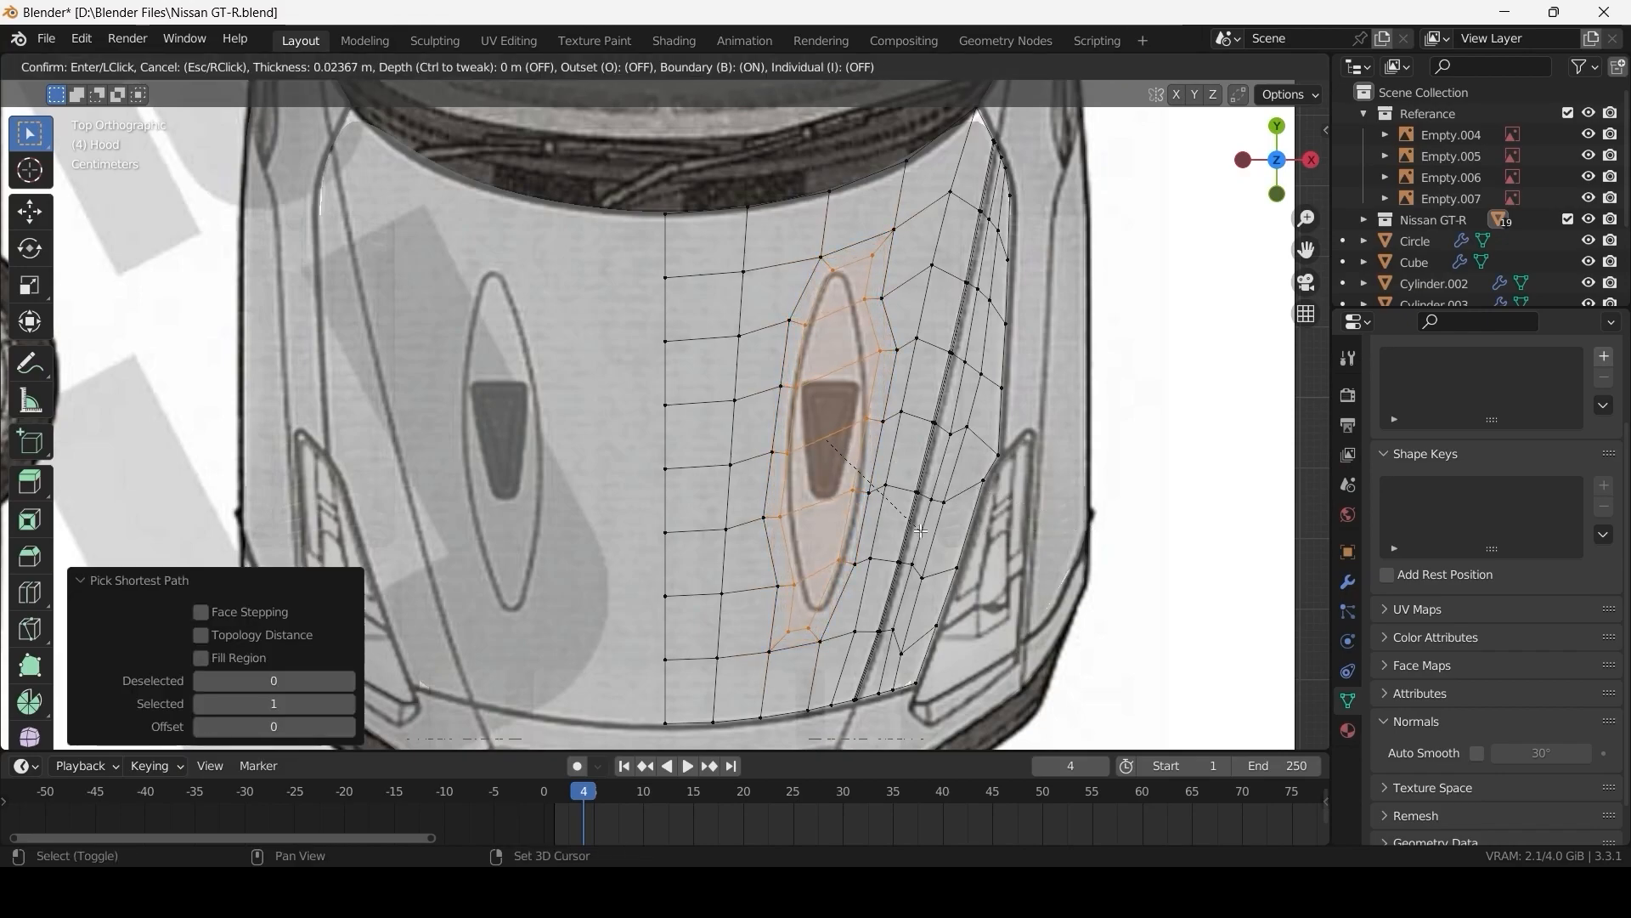
left_click(922, 531)
scroll(851, 323, "up", 2)
left_click(875, 295)
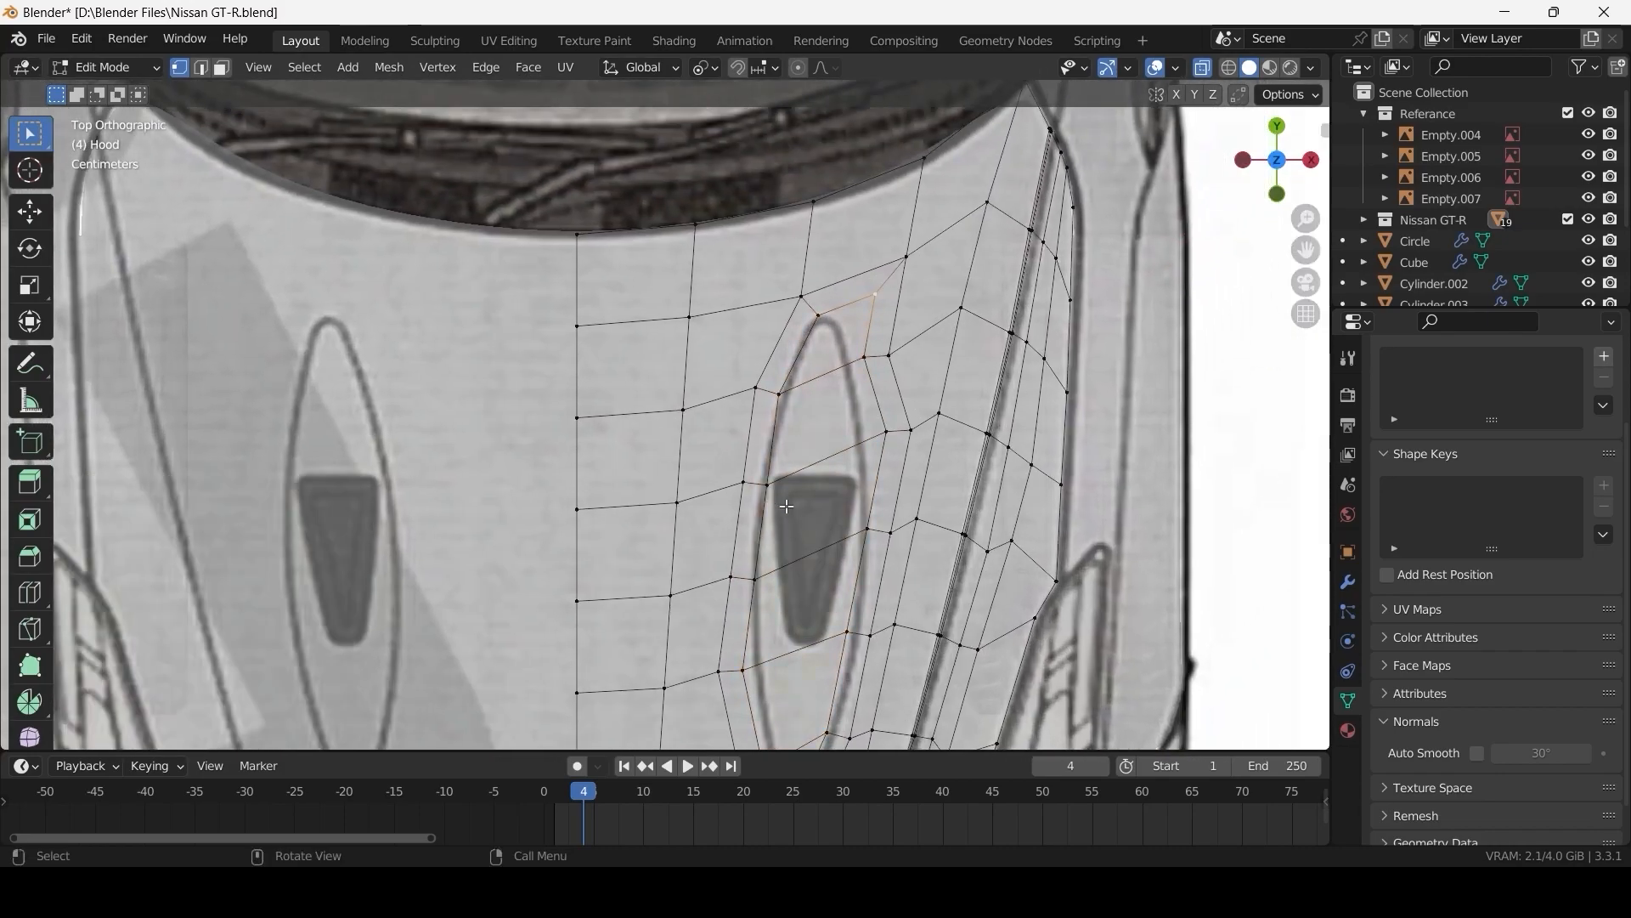
key("shift+v")
left_click(733, 544)
- Slide the outer-side vertices of the inset loop onto the duct outline in the reference image
left_click(865, 358)
left_click(885, 433, "shift")
key("g")
key("g")
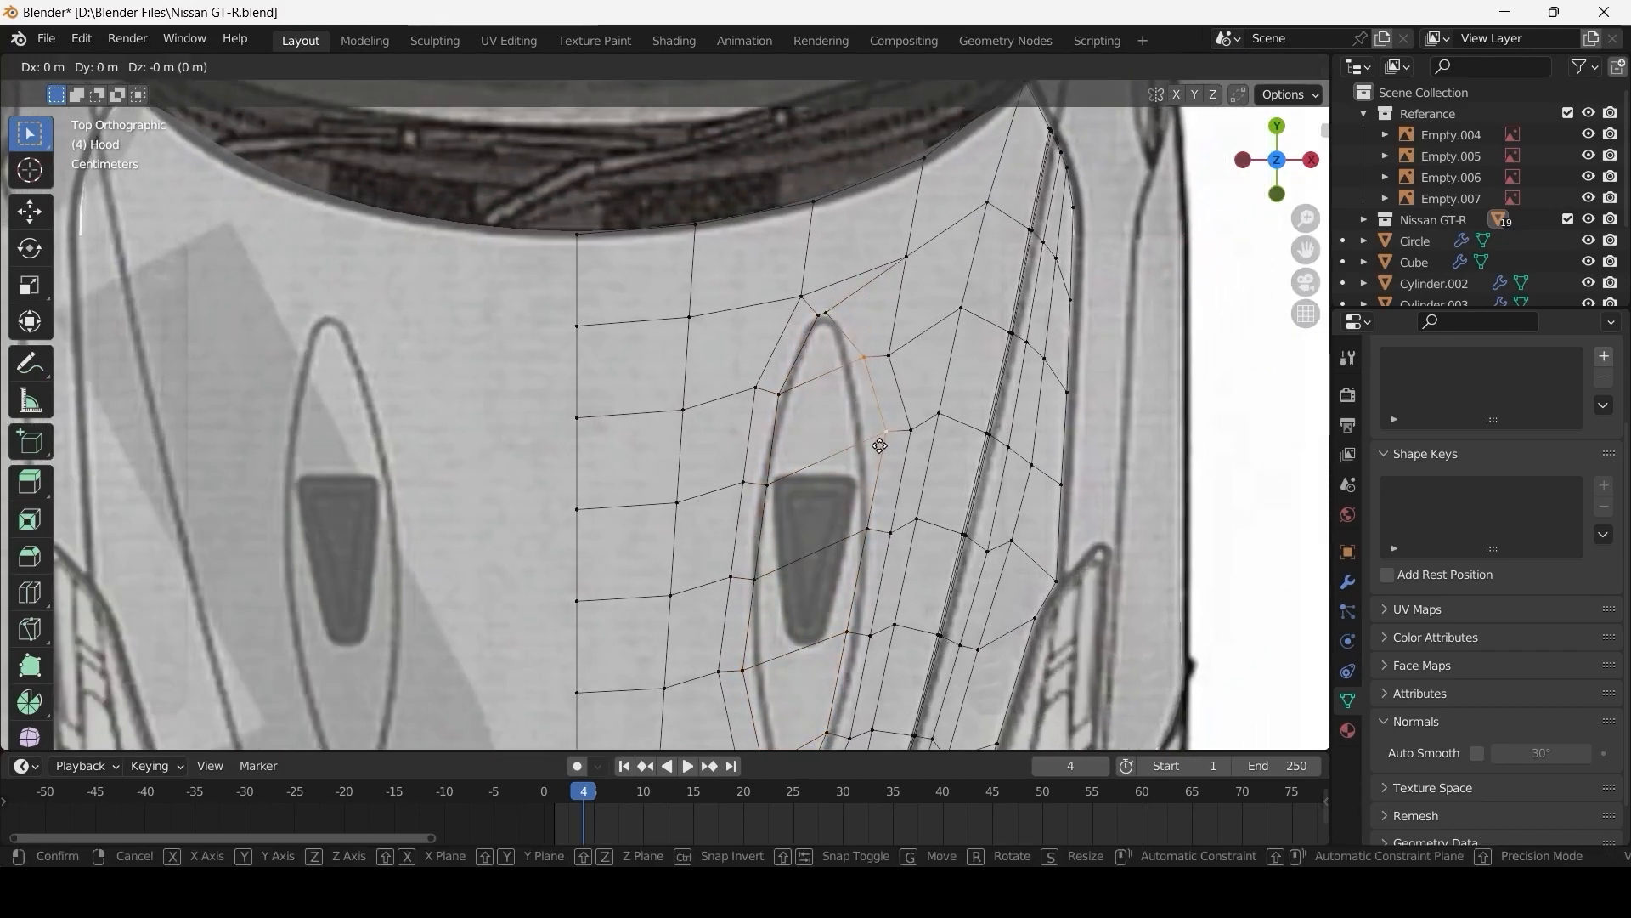
left_click(753, 487)
scroll(854, 614, "down", 2)
key("shift+v")
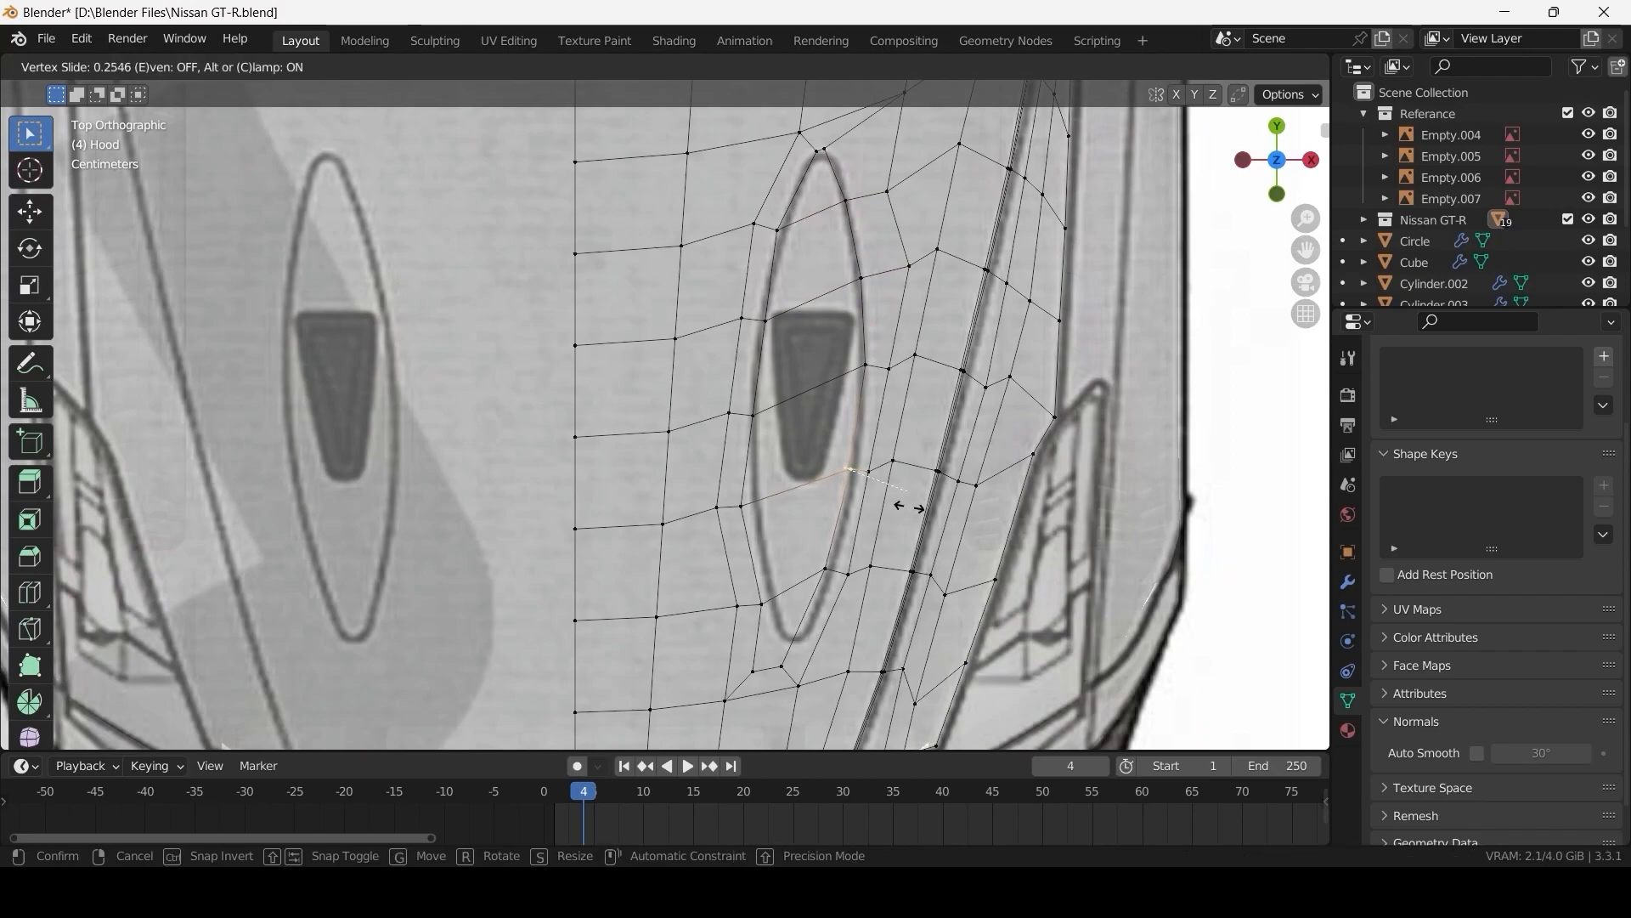
left_click(865, 502)
scroll(865, 502, "down", 2)
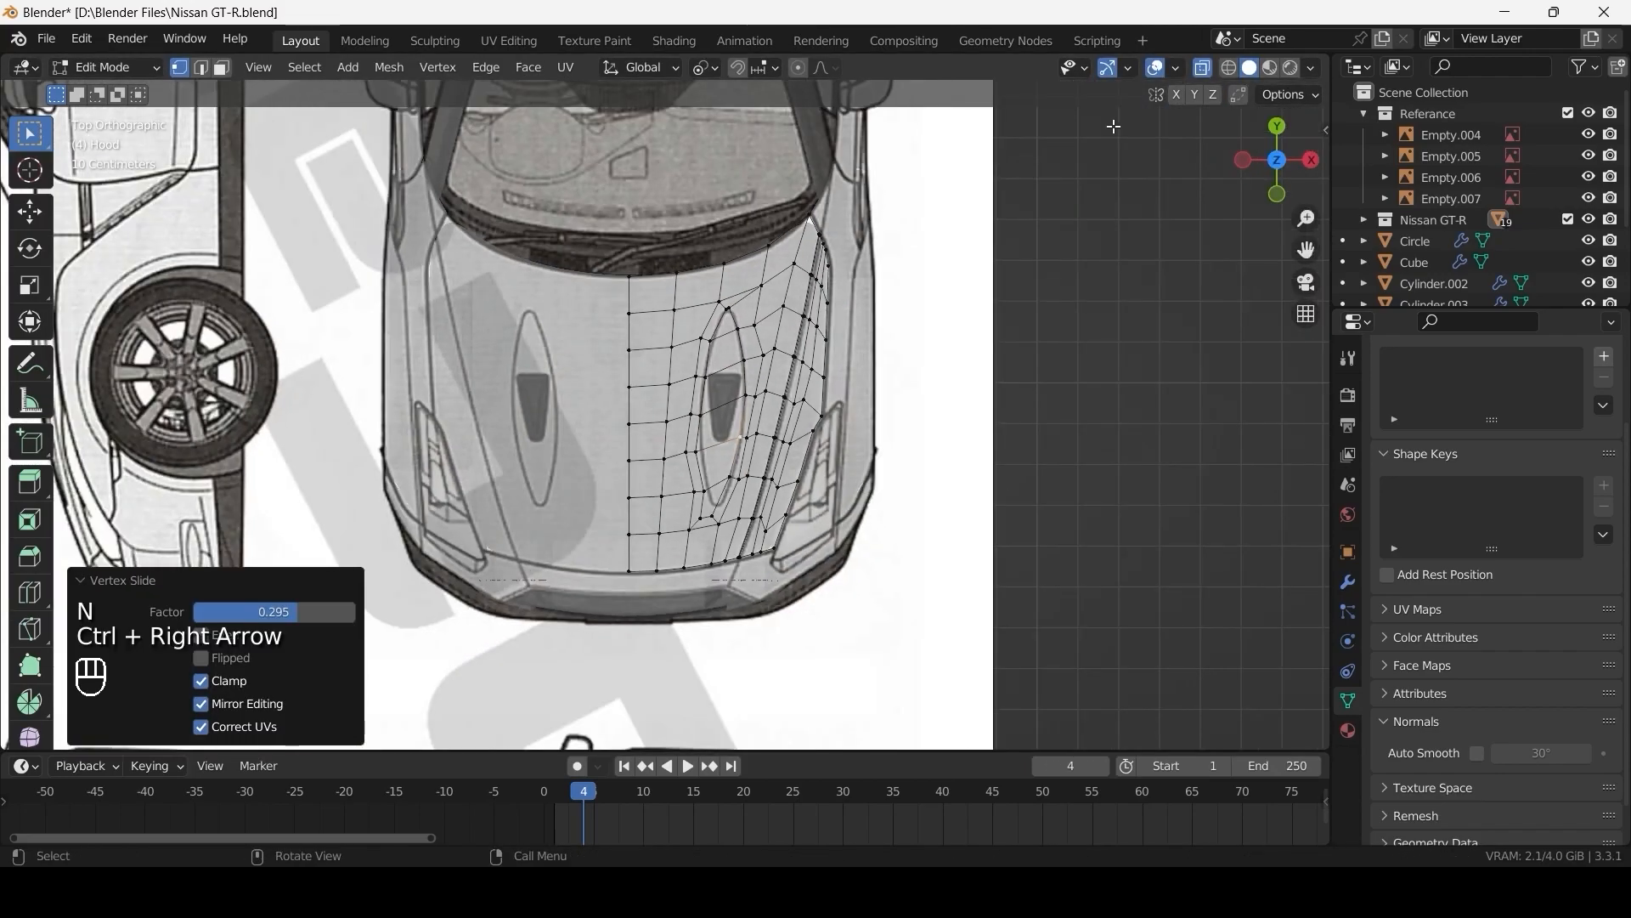
- Slide three more vertices of the inset loop along their edges to match the duct outline
scroll(816, 476, "up", 3)
left_click(778, 521)
key("g")
key("g")
key("g")
left_click(785, 525, "shift")
left_click(749, 585)
key("g")
key("g")
left_click(767, 558, "shift")
left_click(726, 590)
key("g")
key("g")
left_click(750, 579, "shift")
- Slide the two lowest vertices of the inset loop onto the lower tip of the duct outline
scroll(759, 581, "up", 2)
left_click(851, 668)
key("g")
key("g")
left_click(847, 700)
left_click(811, 676)
key("g")
key("g")
left_click(808, 671, "shift")
- Slide the lower inner-side vertices of the inset loop onto the duct outline facing the hood's centerline
left_click(792, 637)
key("g")
key("g")
left_click(798, 677, "shift")
left_click(757, 524)
key("g")
key("g")
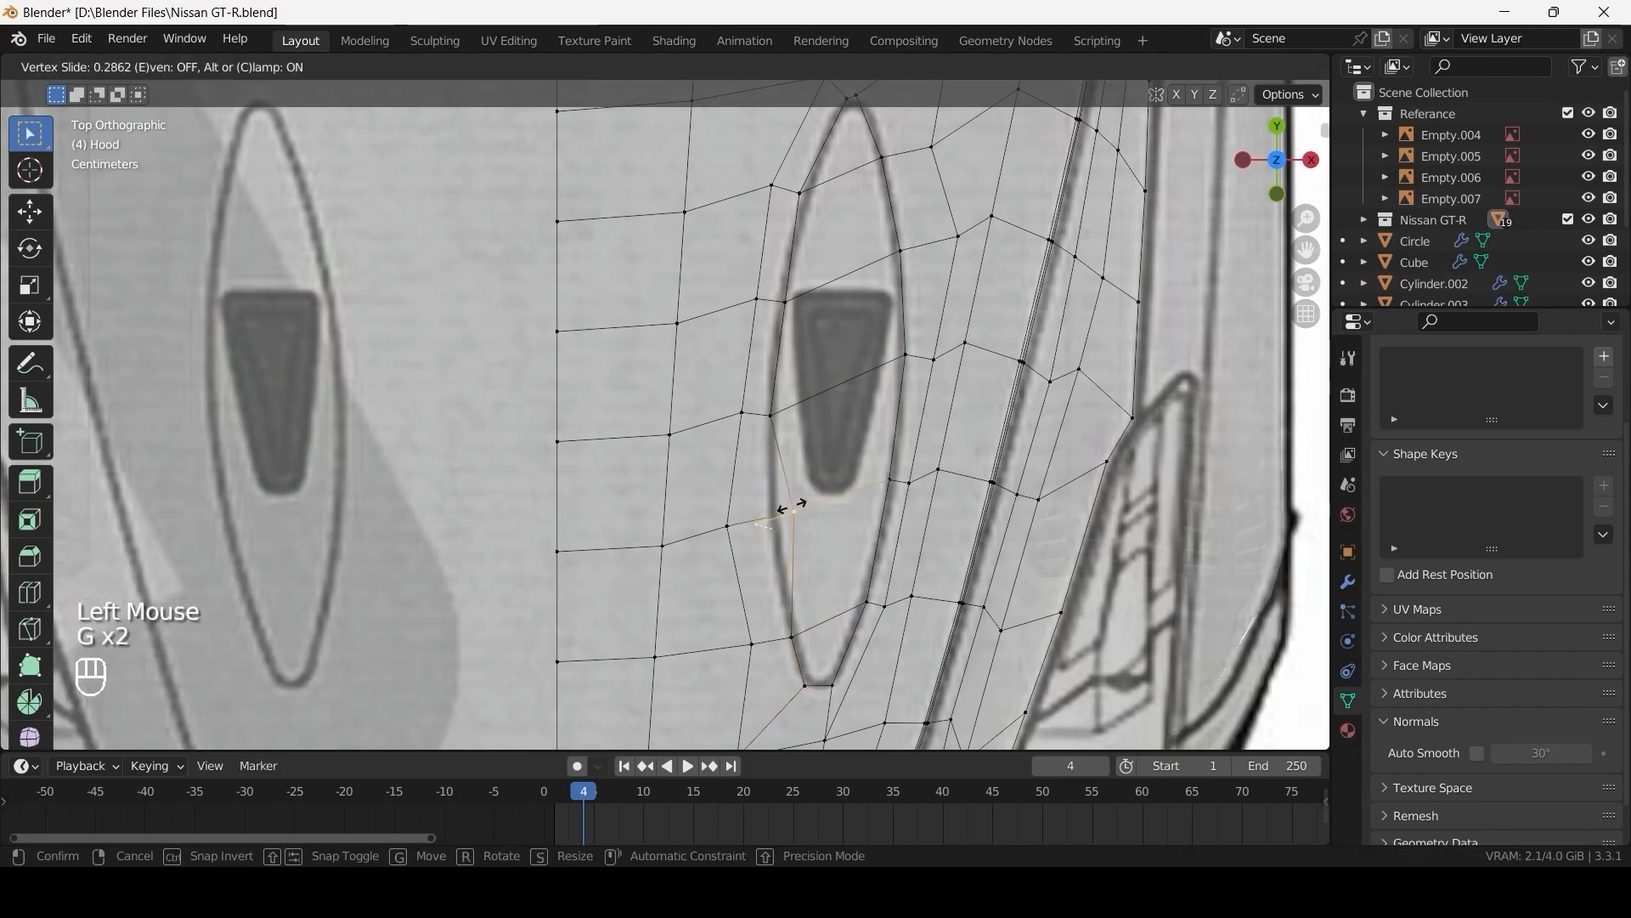
right_click(791, 508)
scroll(790, 507, "up", 3)
key("g")
key("g")
left_click(965, 572, "shift")
- Slide the upper inner-side vertex of the inset loop onto the duct outline just below its upper tip
scroll(966, 571, "down", 2)
middle_click_drag(965, 571, 770, 526, "shift")
scroll(769, 527, "up", 2)
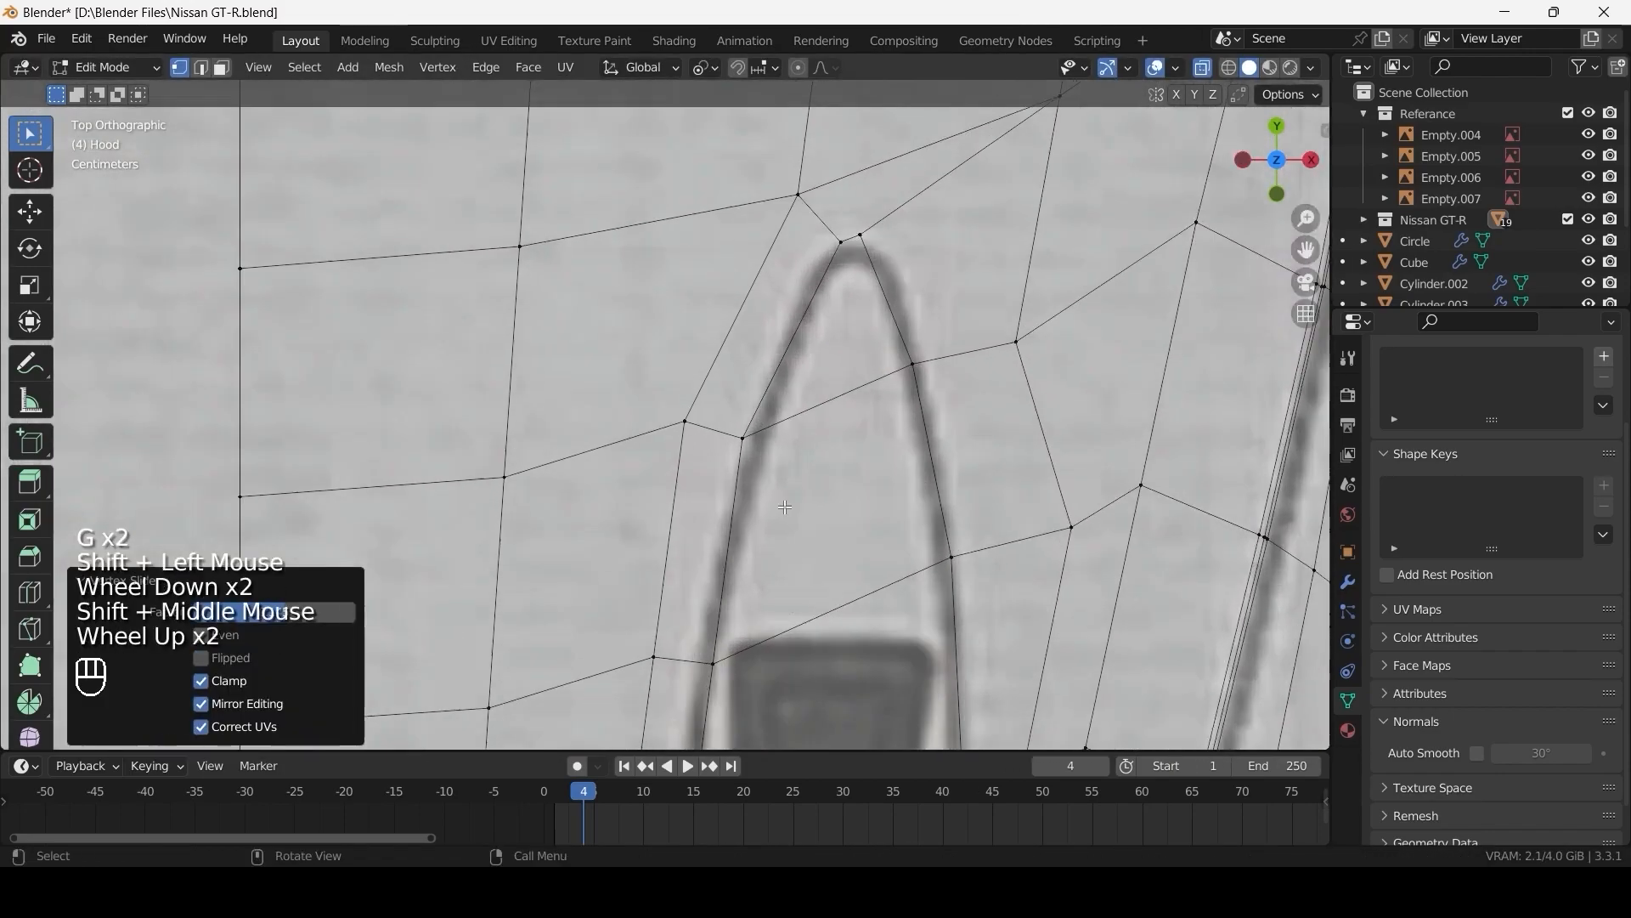
left_click(749, 451)
key("g")
left_click(747, 441)
key("g")
key("g")
left_click(786, 442, "shift")
- Slide the two uppermost vertices of the inset loop onto the rounded upper tip of the duct outline
left_click(841, 243)
key("g")
key("g")
left_click(802, 223)
key("g")
key("g")
left_click(751, 233, "shift")
left_click(861, 235)
key("g")
key("g")
left_click(941, 313, "shift")
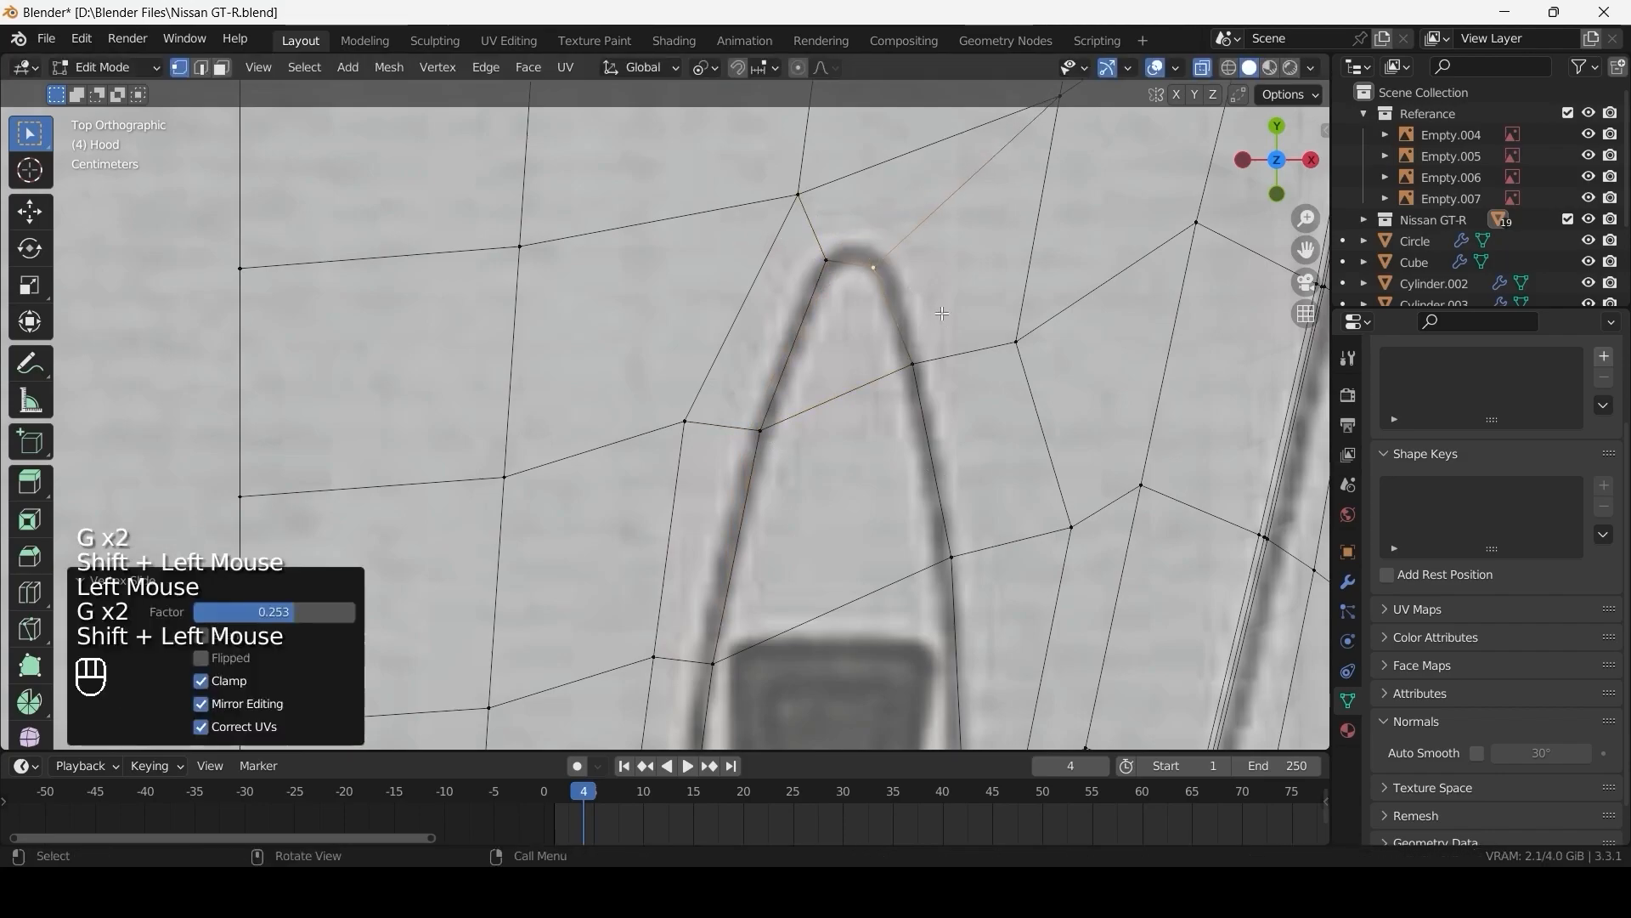
- Delete the hood faces inside the duct outline, keeping the surrounding border loop
scroll(983, 273, "down", 2)
middle_click_drag(983, 273, 726, 396, "shift")
scroll(727, 395, "down", 1)
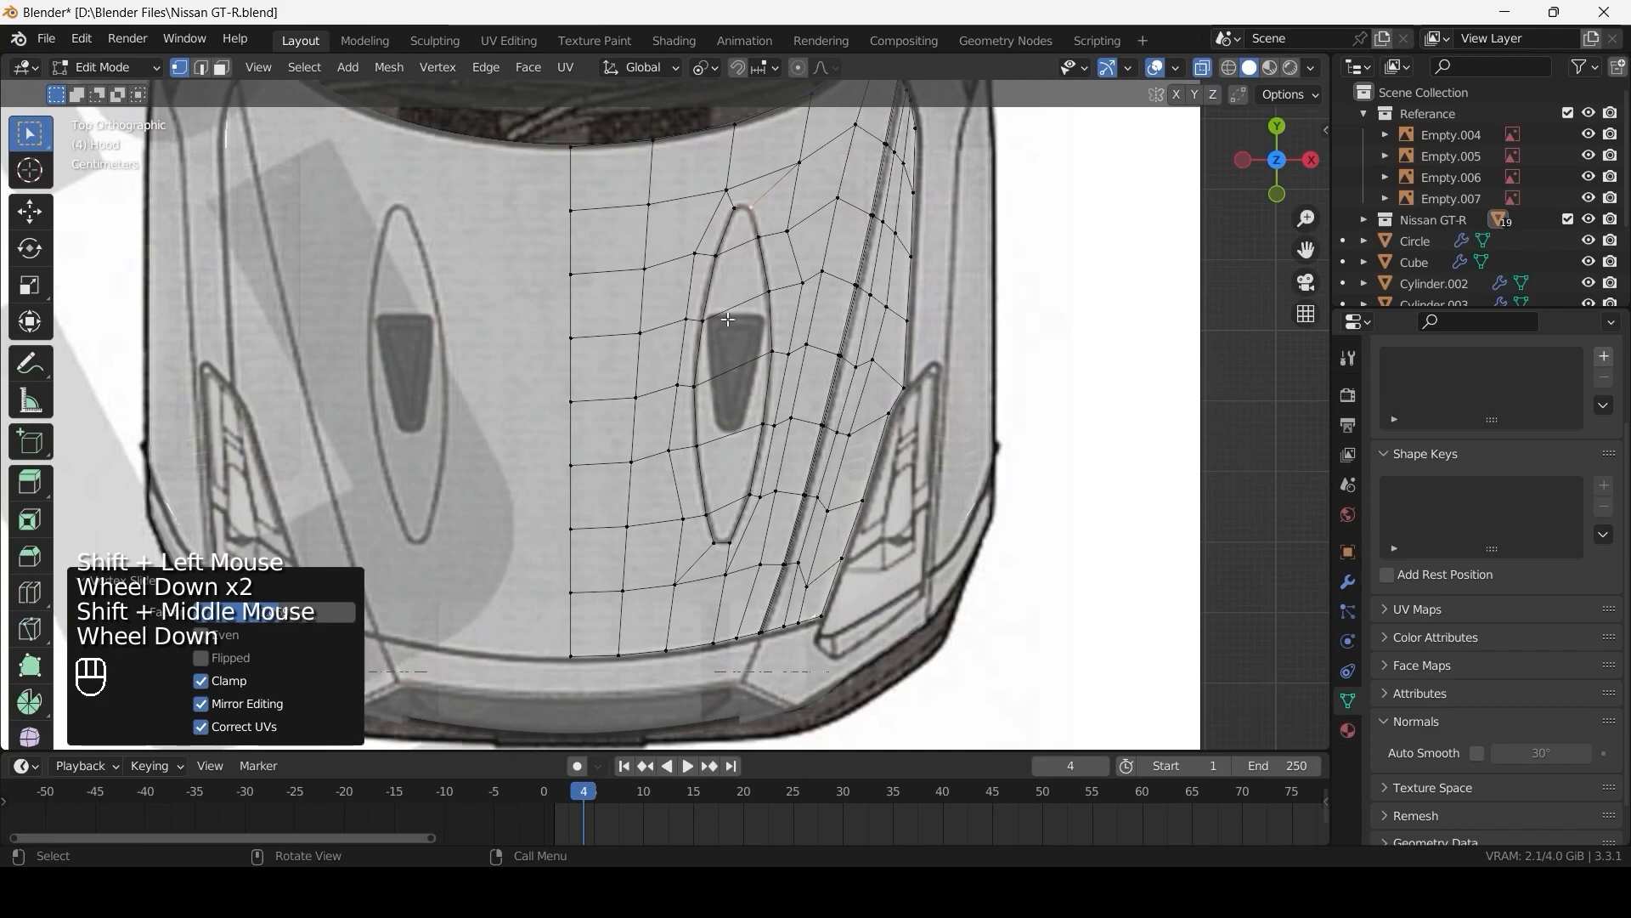
left_click(703, 337, "alt")
left_click(752, 337, "alt+shift")
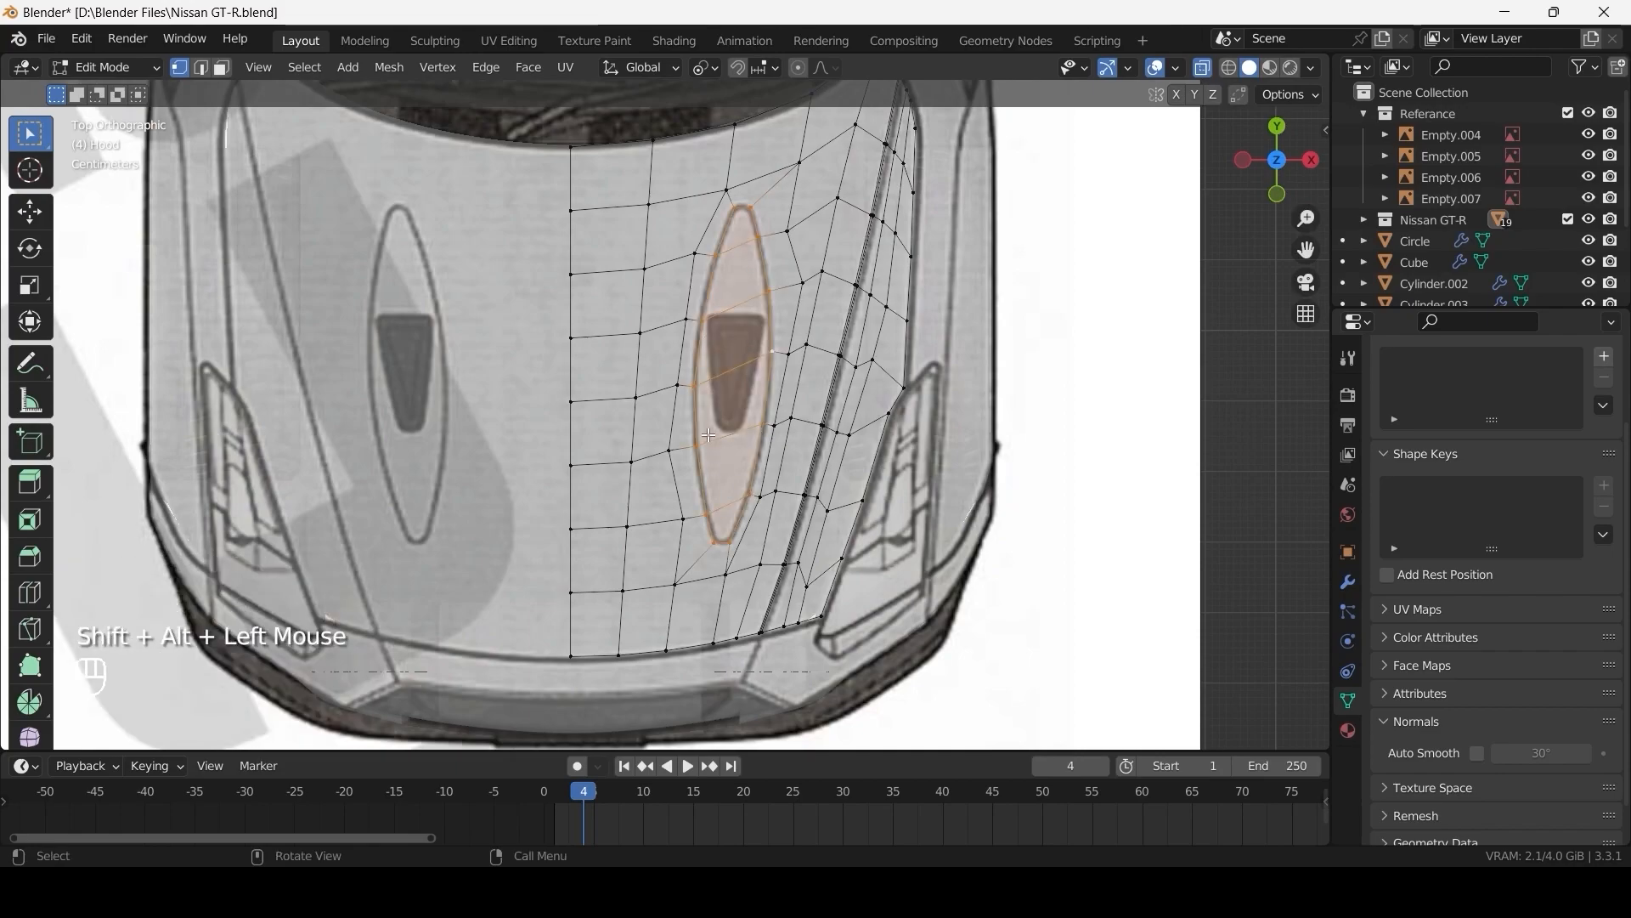
key("x")
left_click(705, 486)
- Extrude the duct opening's border loop upward along Z by about 0.02 m in front view
key("KP_1")
scroll(742, 475, "up", 2)
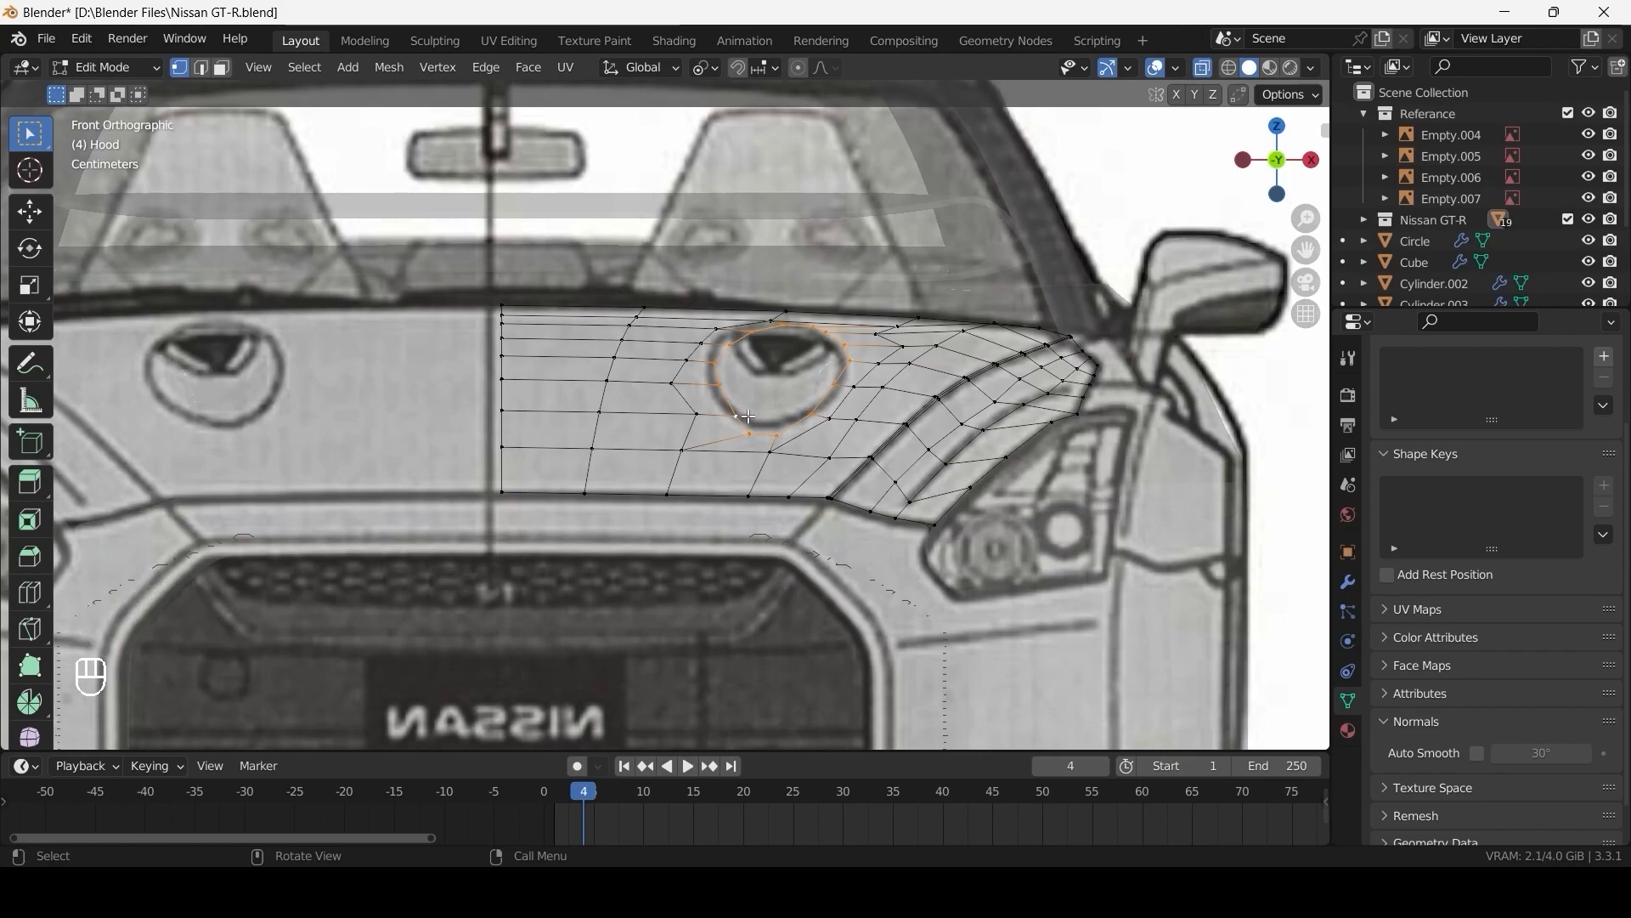
key("e")
key("z")
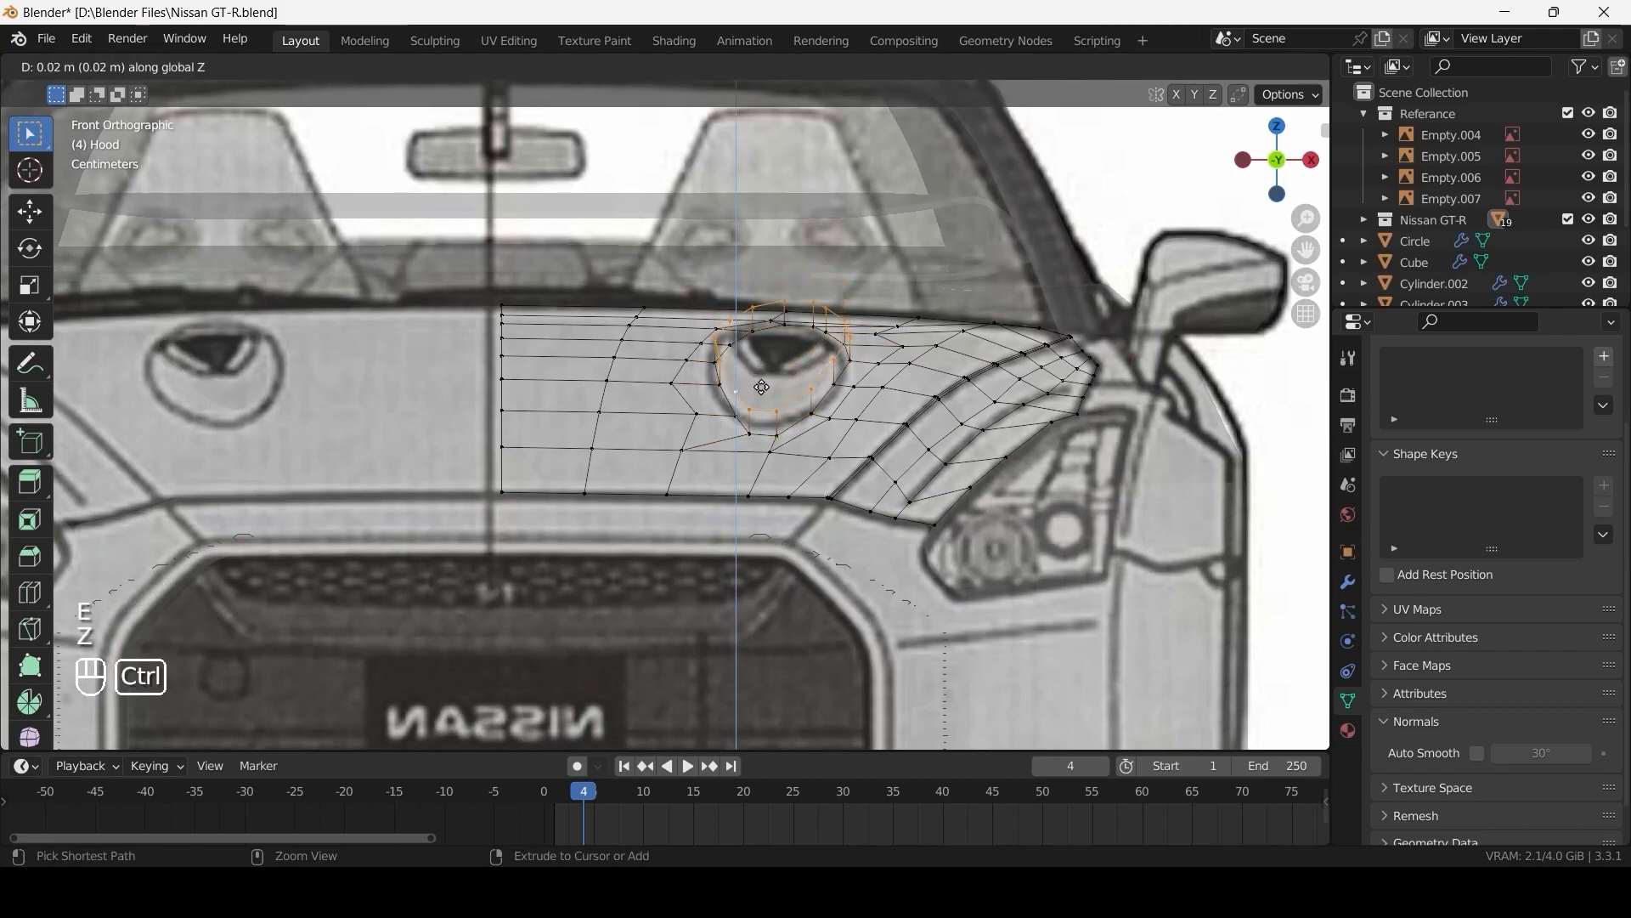
left_click(762, 387, "ctrl")
- Set the pivot point to Active Element and flatten the extruded loop to its uppermost vertex with a Z scale of 0
left_click(781, 297, "shift")
key("period")
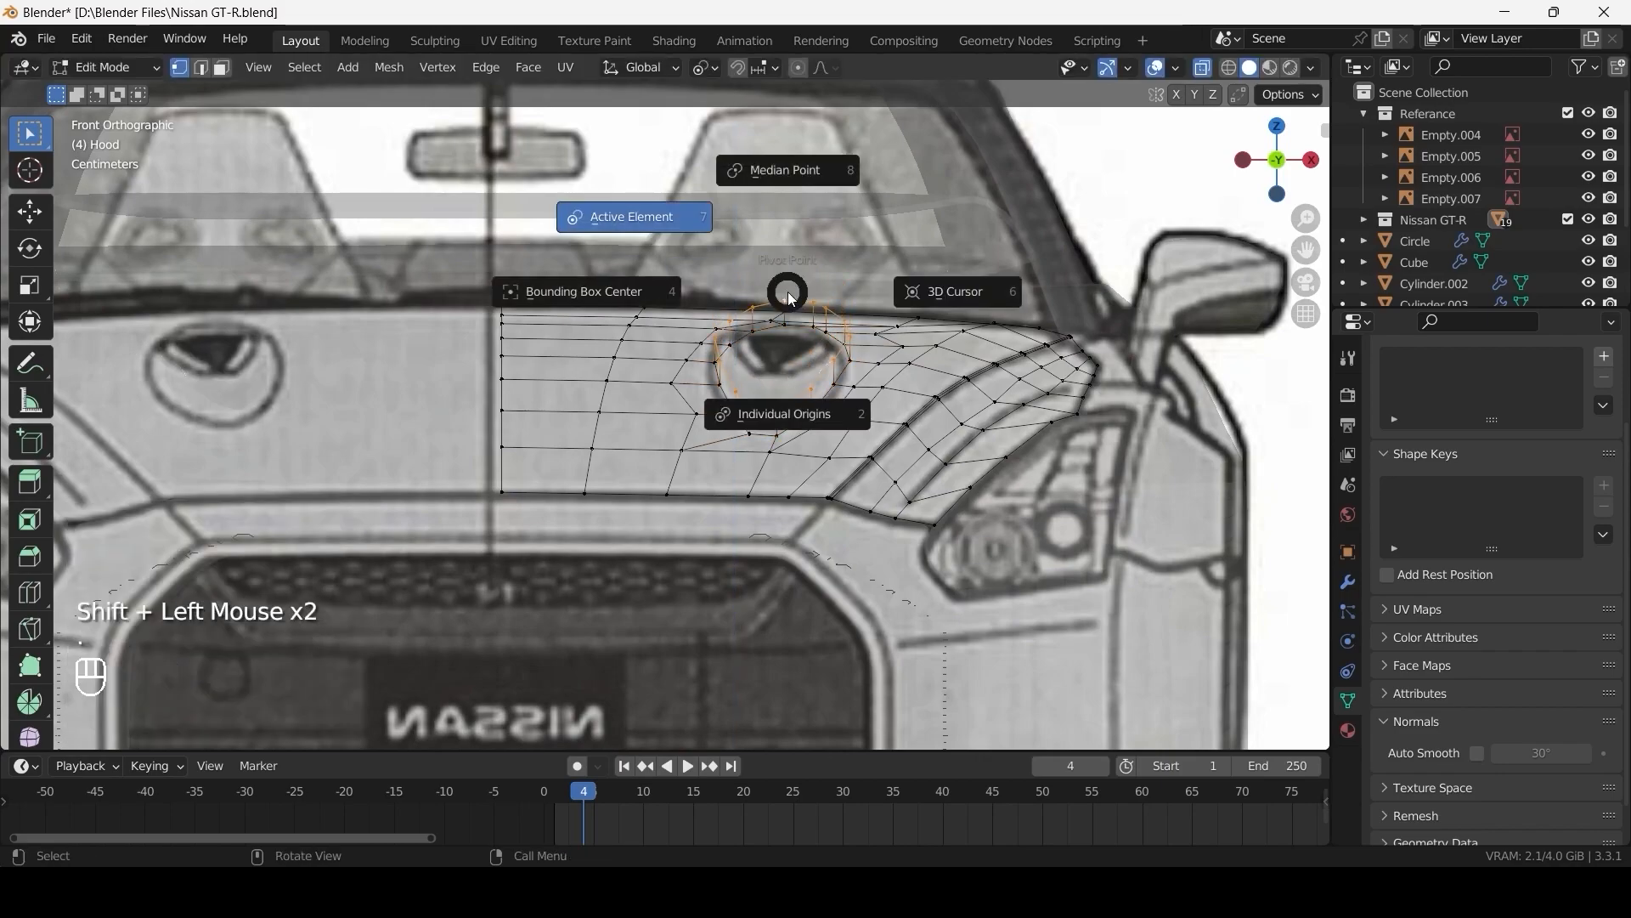
key("s")
key("z")
key("KP_0")
left_click(690, 210)
- Scale the flattened loop uniformly to about 0.36 in top view so it shrinks around the dark intake
key("s")
right_click(896, 341)
key("KP_7")
key("s")
right_click(949, 382)
key("period")
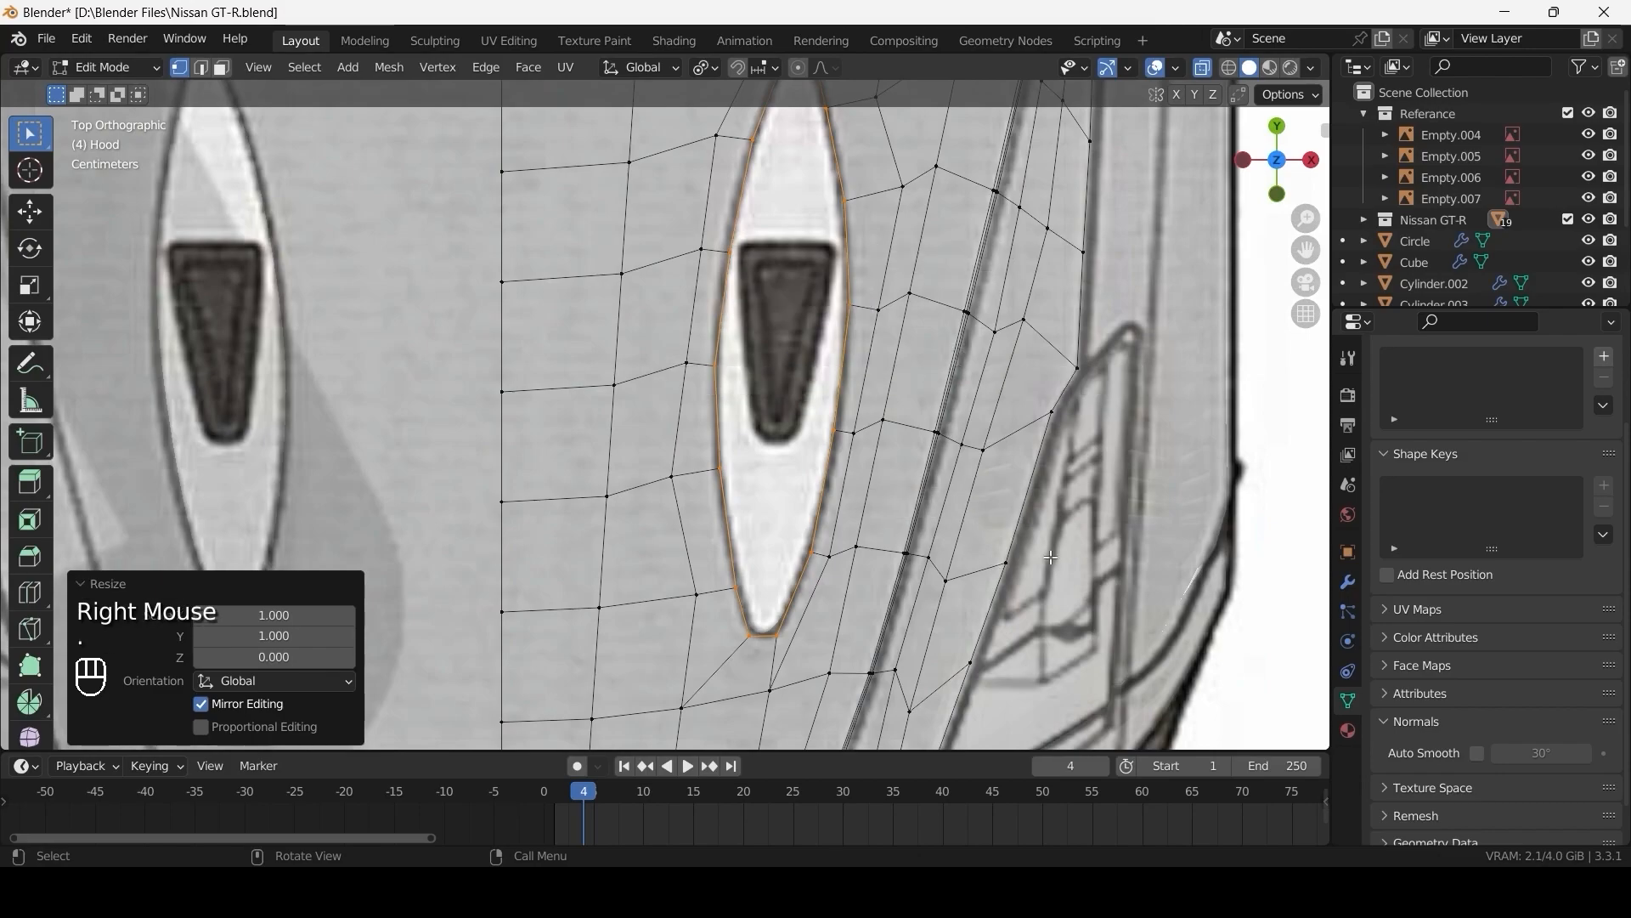
key("s")
left_click(834, 448)
- Move three upper vertices of the shrunken loop to the upper corners and outer edge of the dark intake
middle_click_drag(832, 306, 807, 451, "shift")
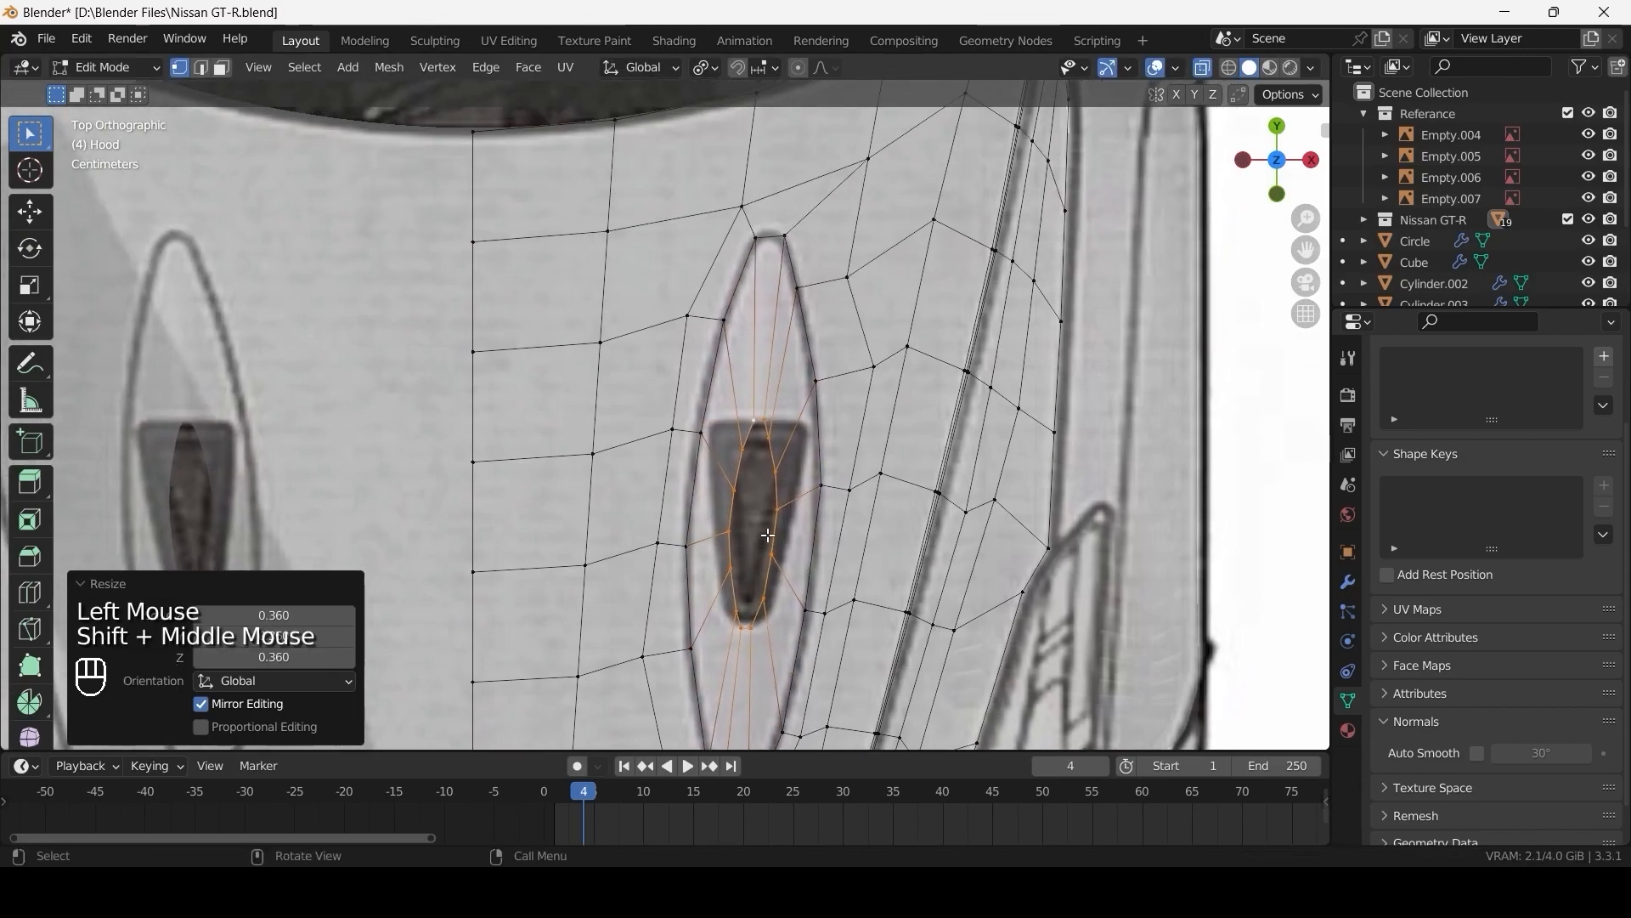
scroll(814, 446, "up", 2)
left_click(771, 454)
key("g")
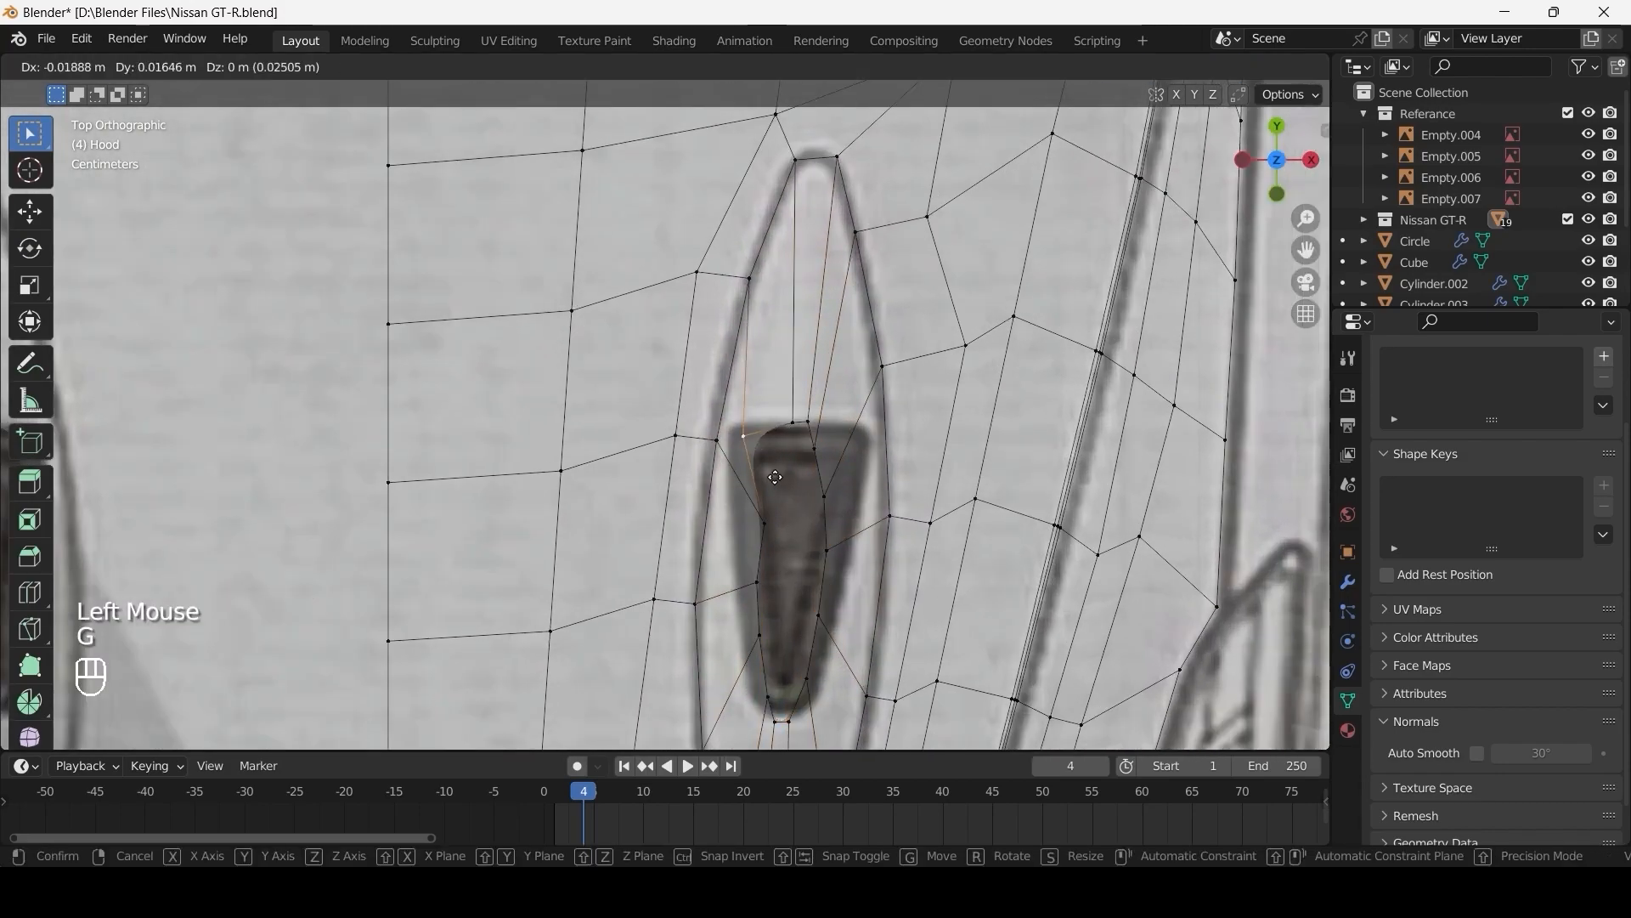
left_click(787, 468)
left_click(815, 449)
key("g")
left_click(864, 416, "shift")
left_click(824, 494)
key("g")
left_click(1103, 122, "shift")
- Align the two opposite vertices just below the intake's upper corners with a Y scale of 0, and show the front view
left_click(765, 522, "shift")
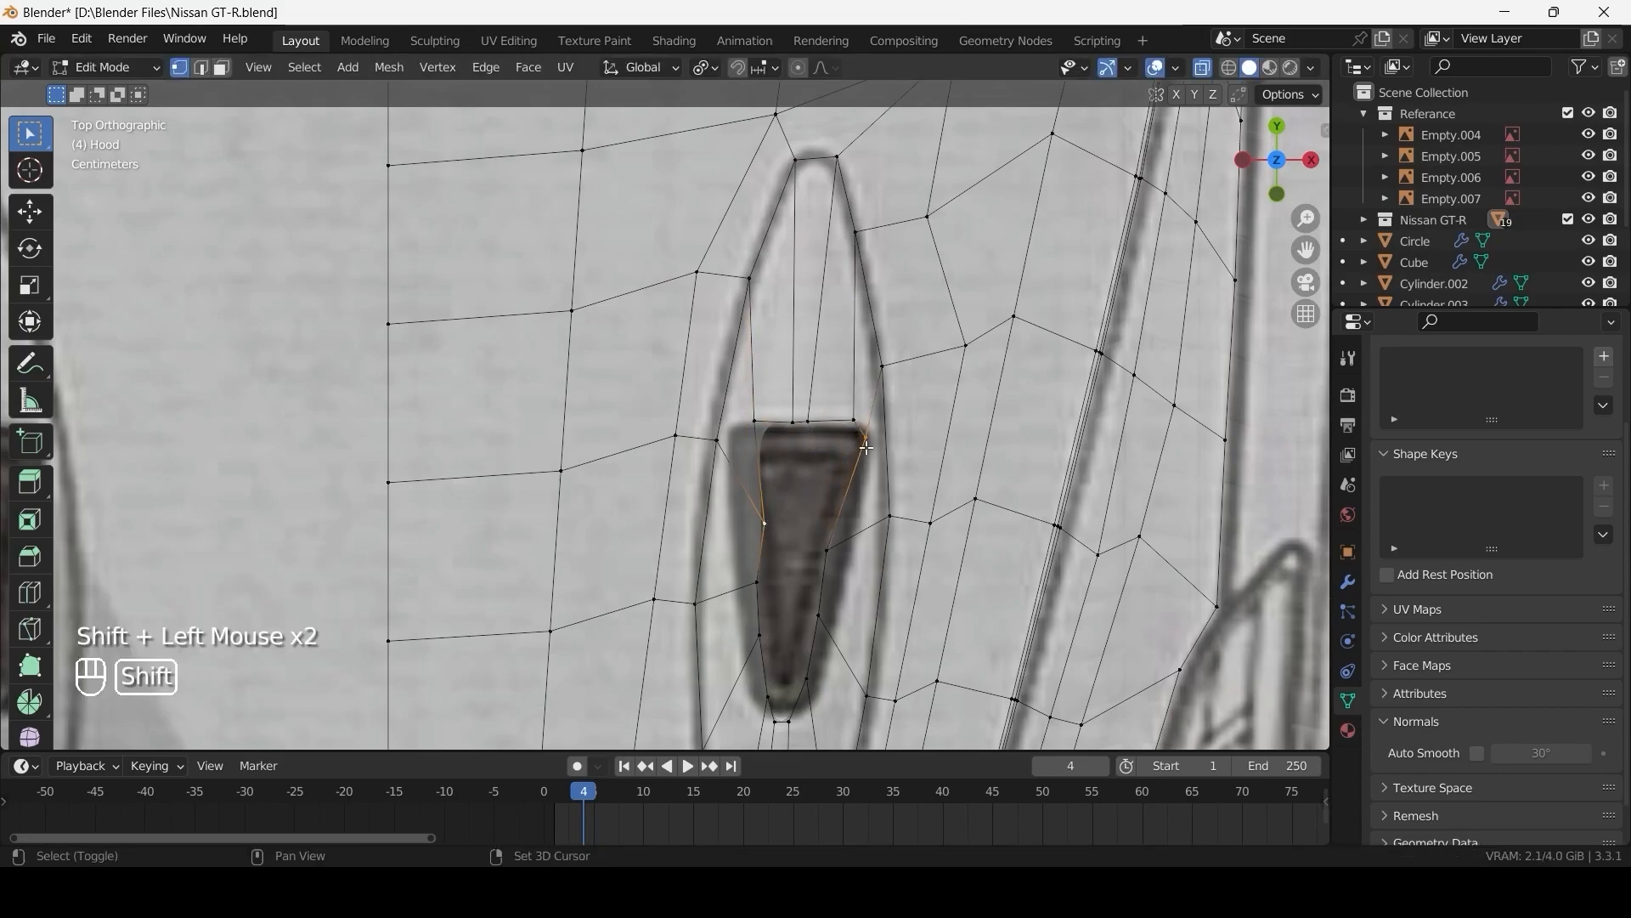
key("s")
key("y")
key("KP_0")
left_click(811, 427)
key("KP_1")
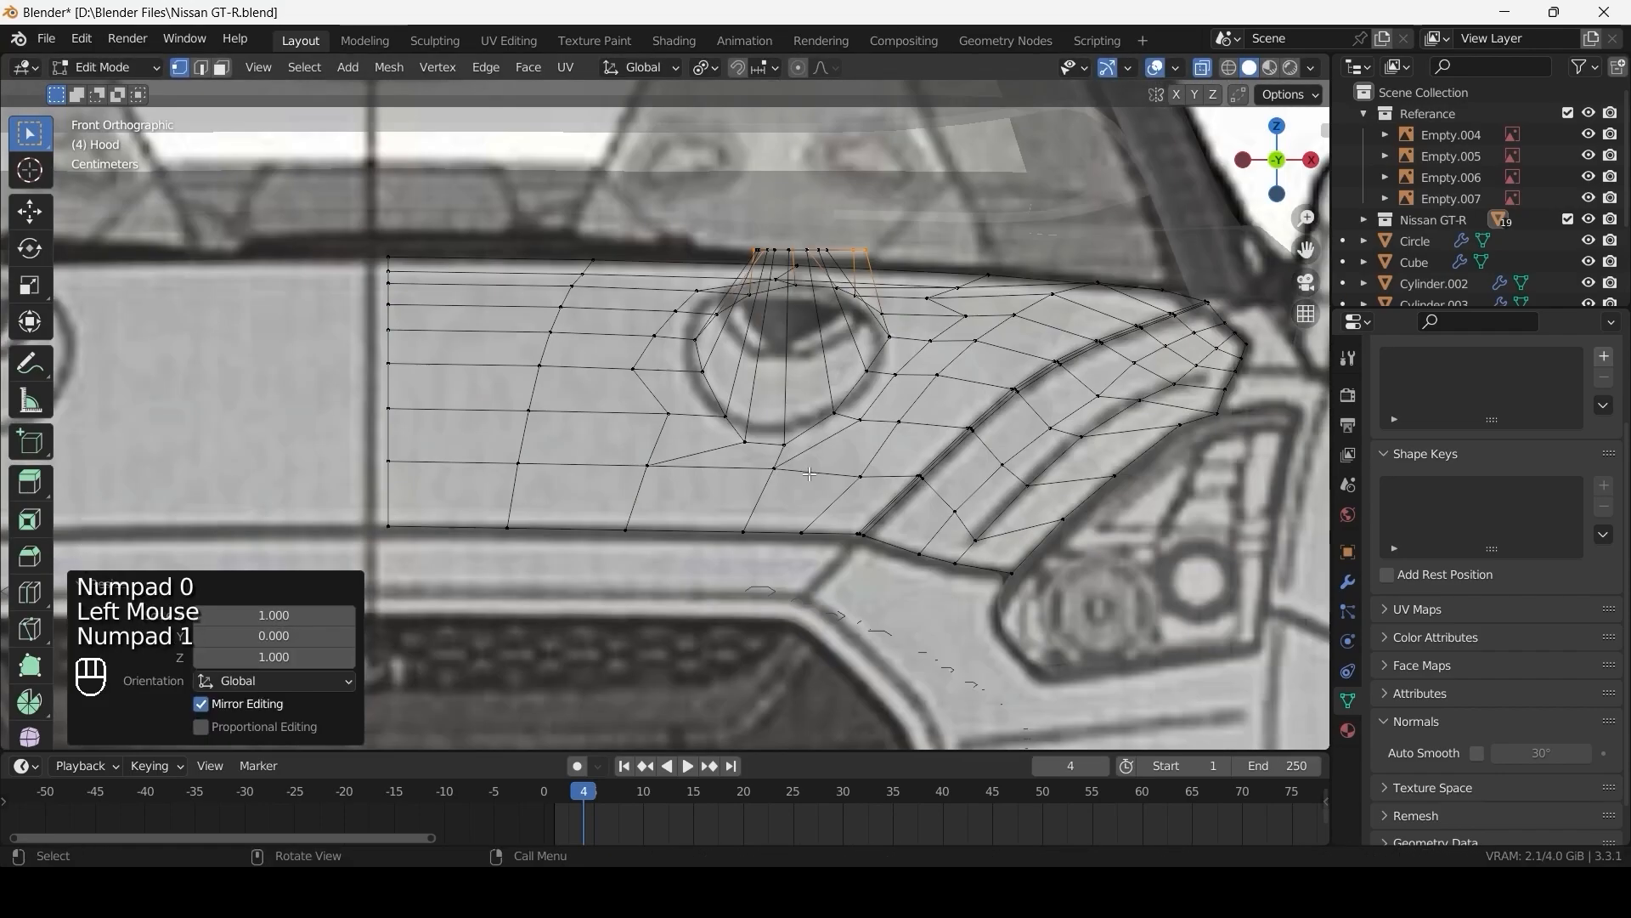
scroll(810, 473, "down", 2)
key("KP_7")
left_click(731, 518)
left_click(777, 510, "shift")
key("s")
right_click(776, 513)
- Slide two vertices on the loop's centreline side along their edges to the outline of the dark intake in top view
left_click(731, 528)
scroll(731, 529, "up", 2)
middle_click_drag(731, 529, 721, 384, "shift")
key("g")
key("g")
left_click(577, 438, "shift")
left_click(758, 480)
key("g")
key("g")
left_click(585, 736, "shift")
- Slide the lower vertices on the loop's centreline side along their edges to follow the dark intake's tapering outline
left_click(763, 559)
key("g")
key("g")
left_click(671, 688, "shift")
key("g")
key("g")
left_click(654, 693, "shift")
key("g")
key("g")
left_click(481, 721, "shift")
- Slide three vertices on the loop's outer side along their edges onto the outer edge of the dark intake
left_click(796, 597)
left_click(827, 546)
key("g")
key("g")
left_click(858, 593)
left_click(837, 464)
key("g")
key("g")
left_click(854, 476)
left_click(849, 384)
key("g")
key("g")
left_click(875, 365)
- Slide two vertices on the outer half of the loop's rounded tip onto the dark intake's outline
left_click(817, 581)
key("g")
key("g")
left_click(840, 540)
left_click(790, 591)
key("g")
key("g")
left_click(801, 583)
- Reposition the remaining tip vertices on the centreline side to round the loop's lower end around the intake
left_click(767, 590)
left_click(746, 575)
key("g")
key("g")
left_click(744, 559)
left_click(775, 582)
key("g")
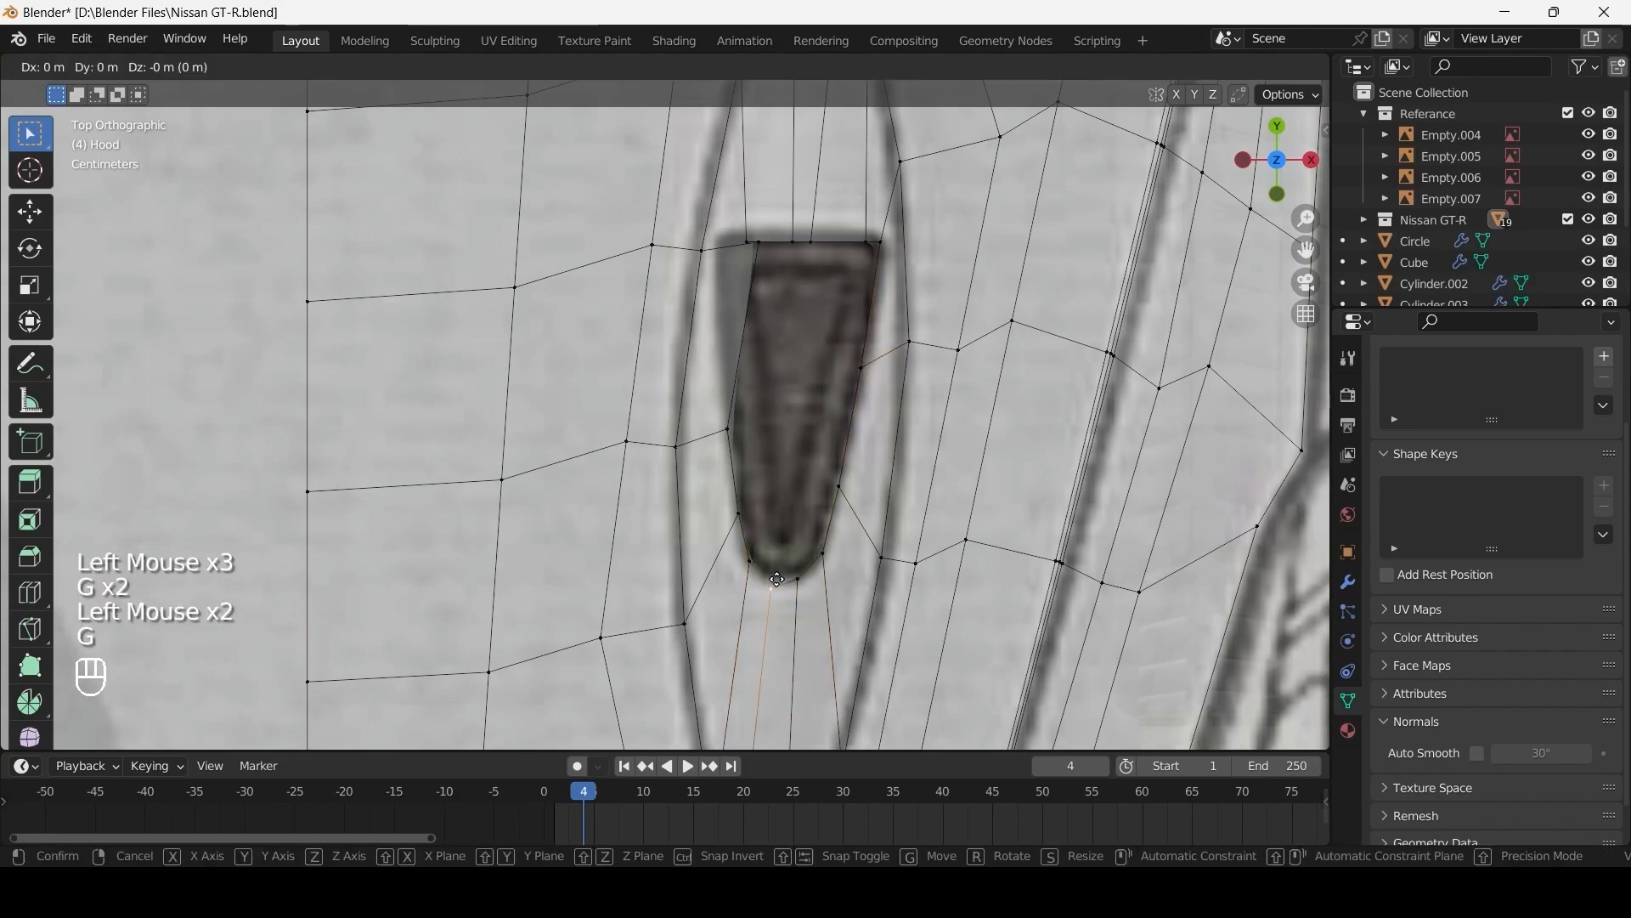
left_click(783, 546, "shift")
left_click(755, 246)
key("g")
key("g")
right_click(738, 258)
scroll(737, 258, "up", 2)
middle_click_drag(737, 257, 718, 361, "shift")
left_click(729, 340)
key("g")
key("g")
right_click(771, 353)
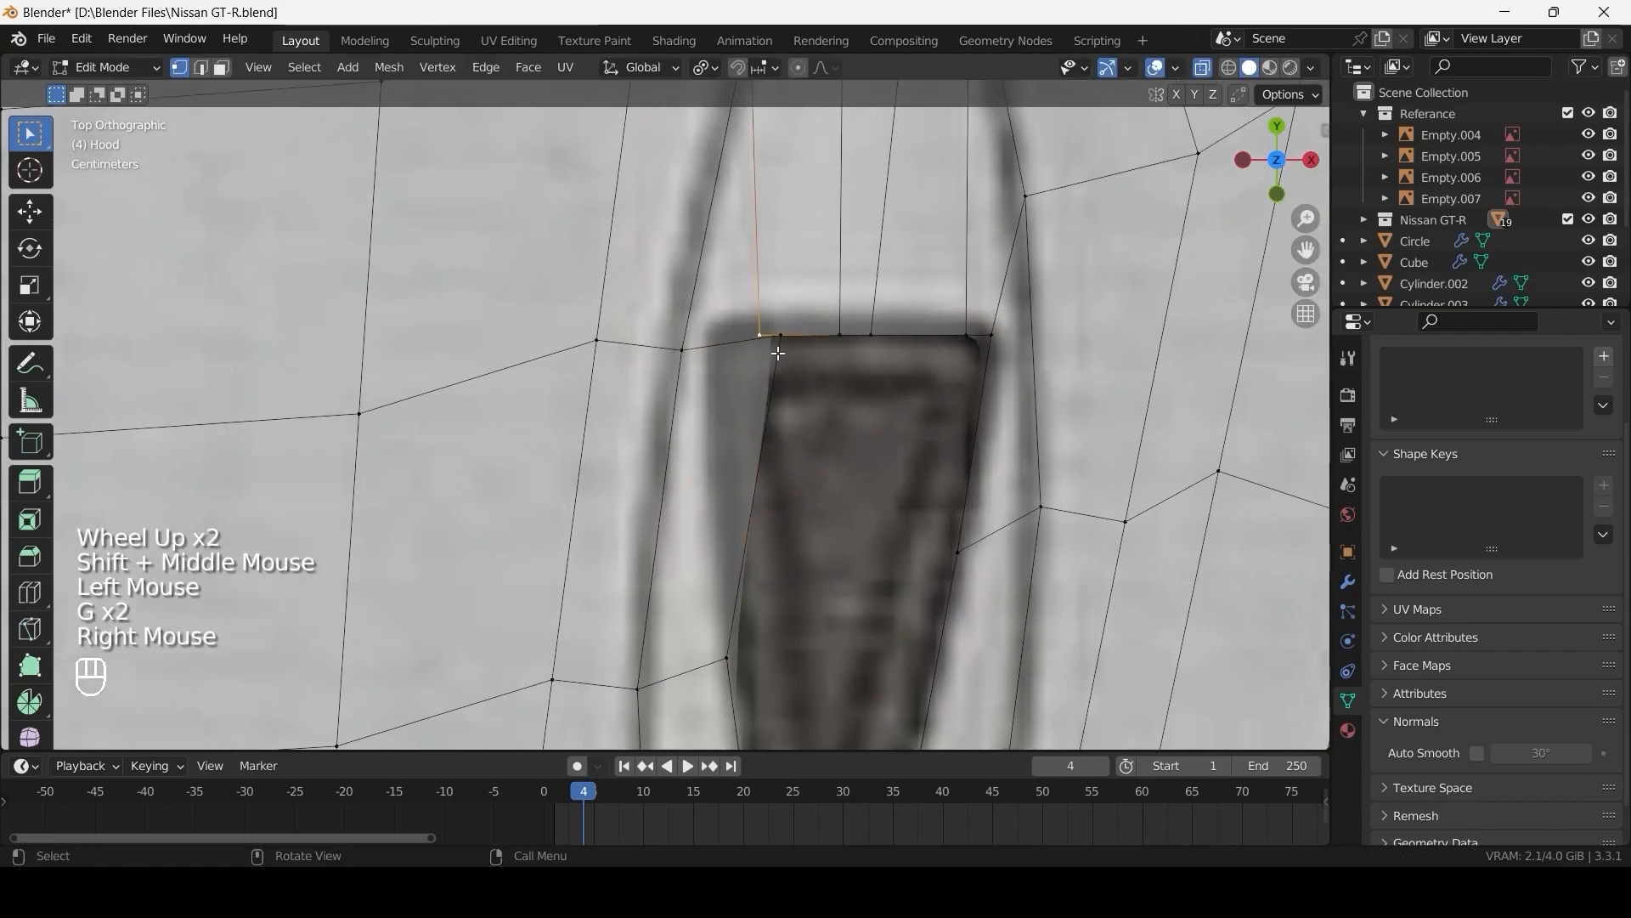
- Move the loop's upper vertex nearest the centreline to the intake's corner, turn off X-ray and inspect the opening from the front
left_click(727, 344)
key("g")
left_click(706, 350, "shift")
scroll(706, 351, "down", 1)
key("alt+z")
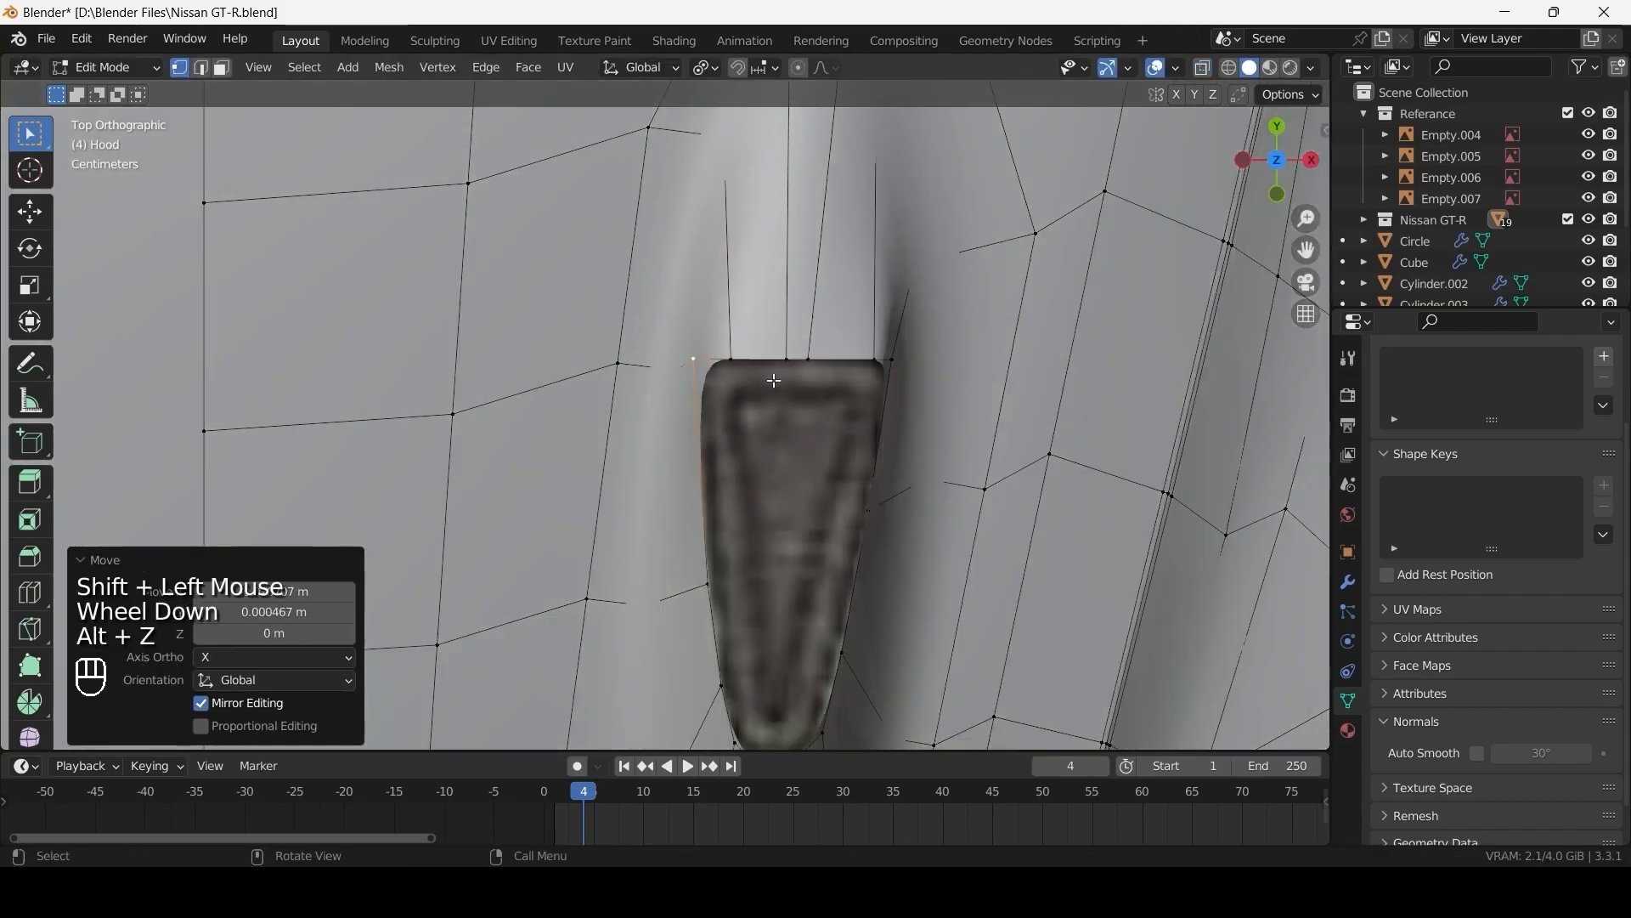
scroll(595, 408, "down", 2)
scroll(595, 408, "up", 1)
middle_click_drag(595, 408, 543, 441)
key("KP_1")
scroll(779, 384, "up", 2)
middle_click_drag(778, 384, 836, 406)
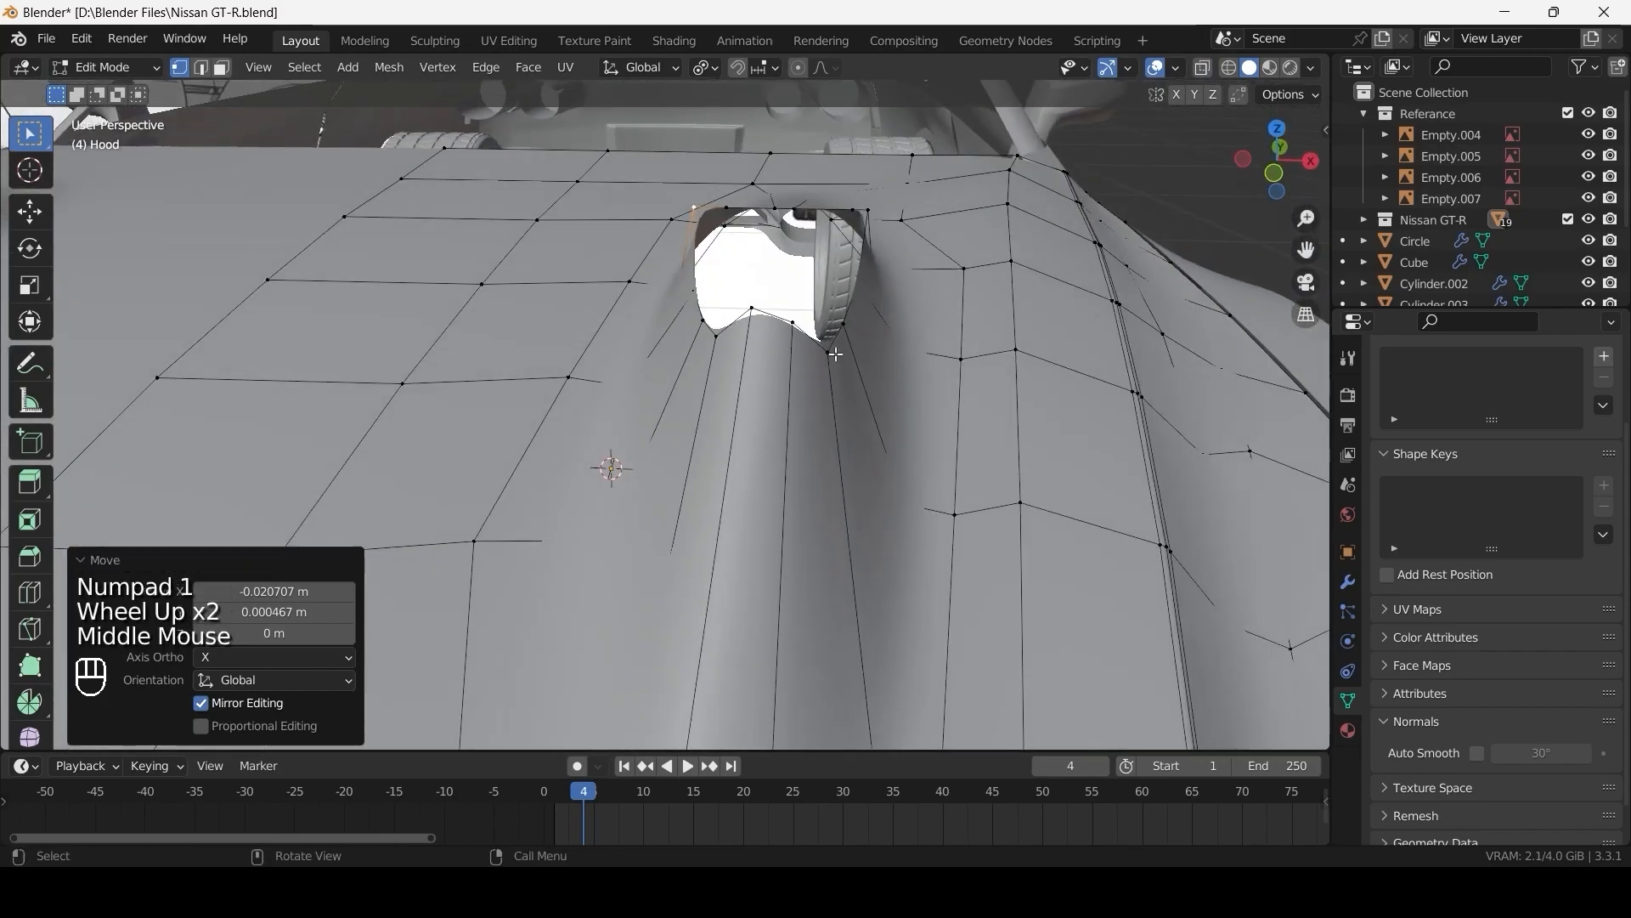
- Align the two vertices at the loop's lower tip in height with a Z scale of 0
left_click(778, 322, "shift")
key("s")
key("z")
key("KP_0")
left_click(569, 269)
- Turn on X-ray in right side view and flatten the whole intake loop with a Z scale of 0
scroll(568, 269, "down", 2)
key("KP_3")
key("alt+z")
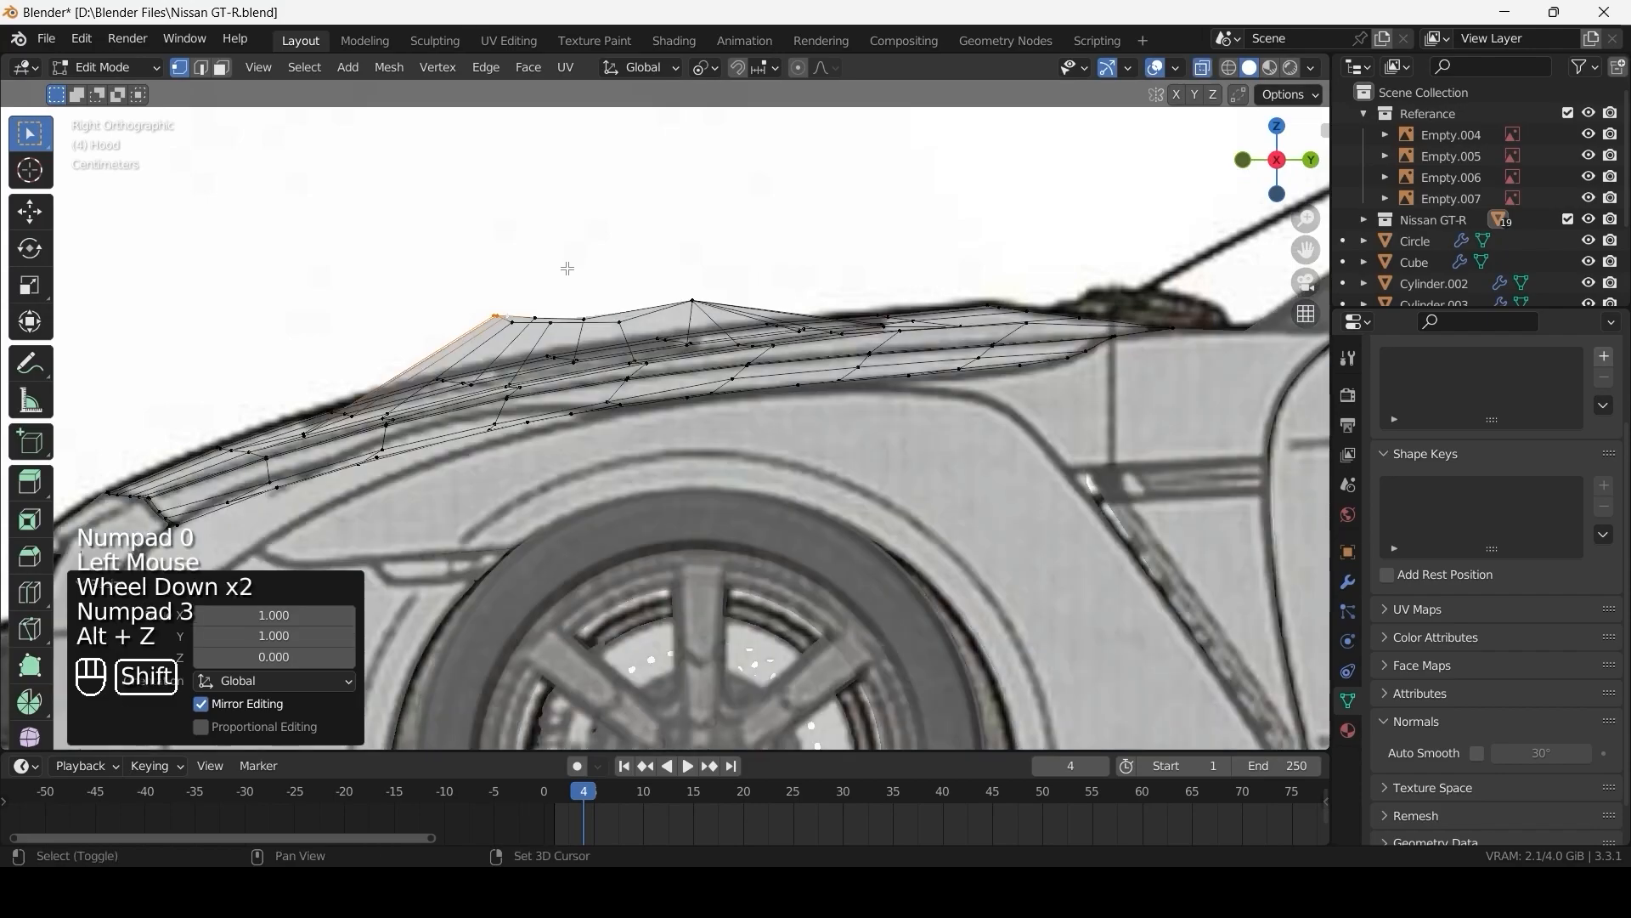
middle_click_drag(569, 269, 592, 338, "shift")
left_click(599, 386, "alt")
key("s")
key("z")
key("KP_0")
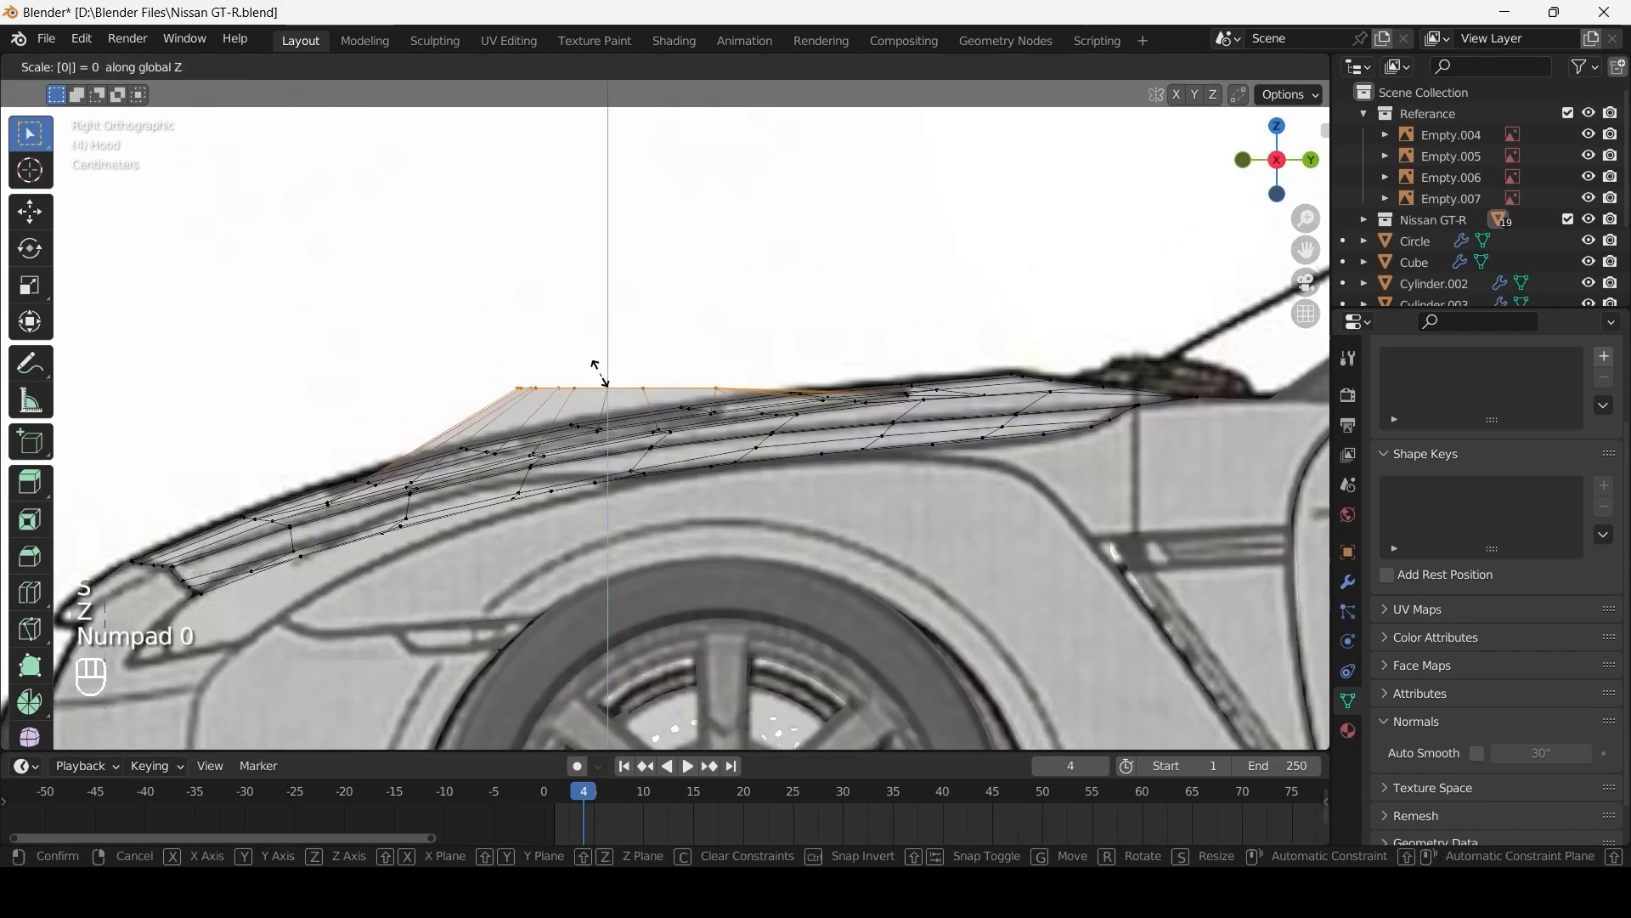
left_click(599, 374)
- Lower the flattened loop along Z and rotate it in side view to match the slope of the hood
key("g")
key("z")
left_click(685, 450, "shift")
middle_click_drag(685, 450, 757, 469)
left_click(756, 469, "shift")
left_click(762, 472, "shift")
key("KP_3")
key("r")
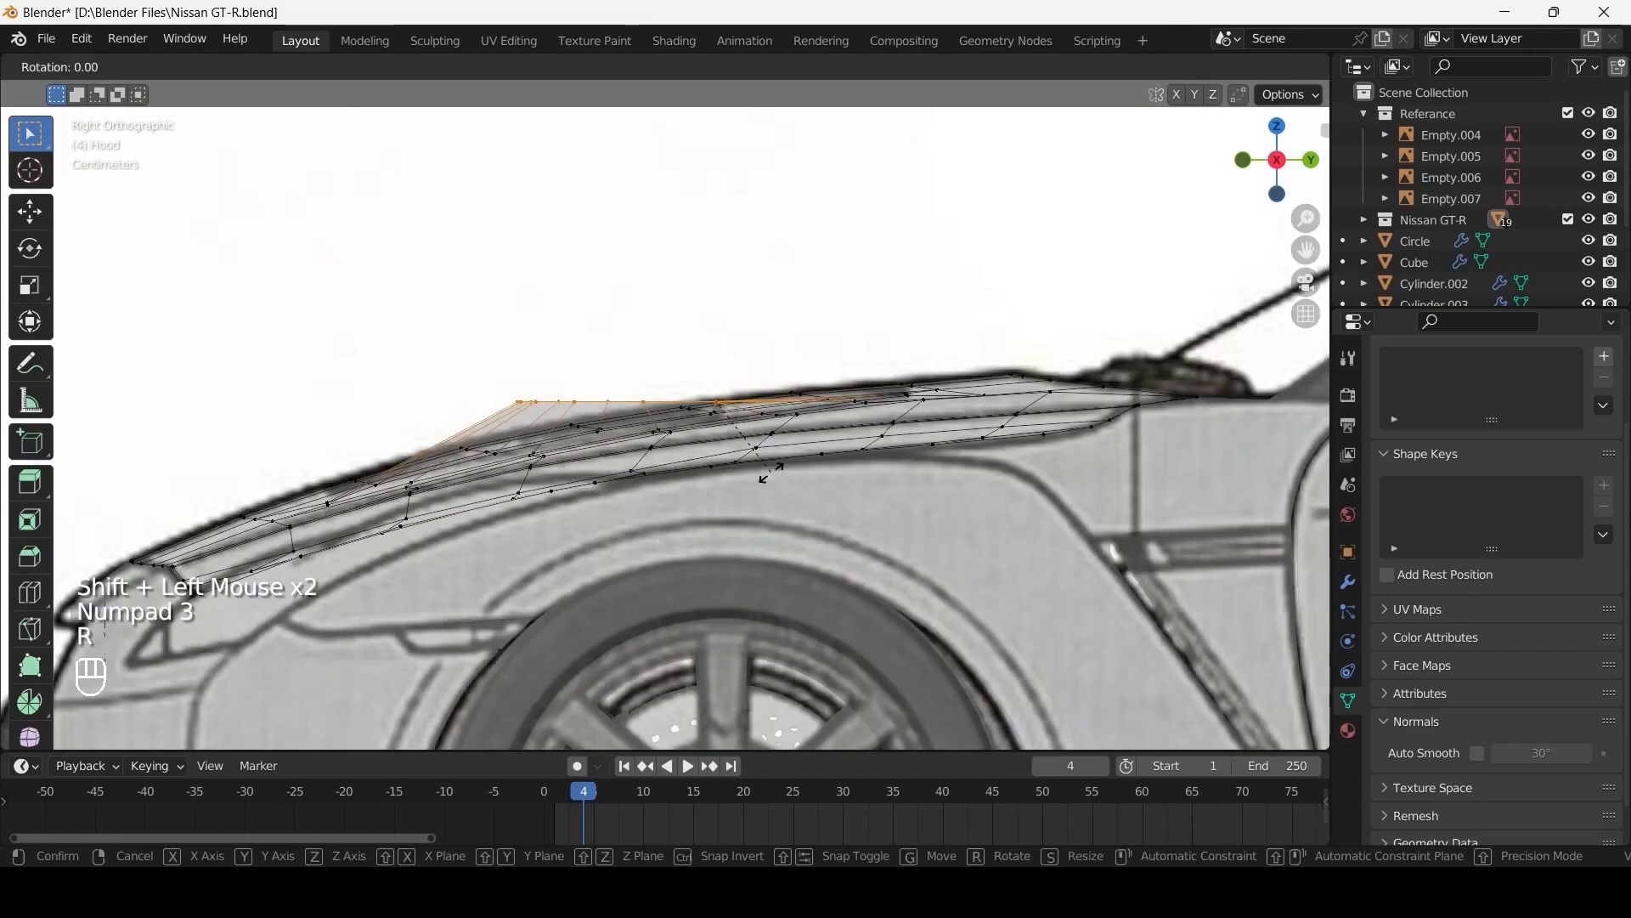
left_click(833, 659)
- Lower the rotated loop about 0.0036 m along Z onto the hood profile and turn off X-ray
key("g")
key("z")
left_click(834, 668, "shift")
scroll(834, 669, "down", 2)
key("alt+z")
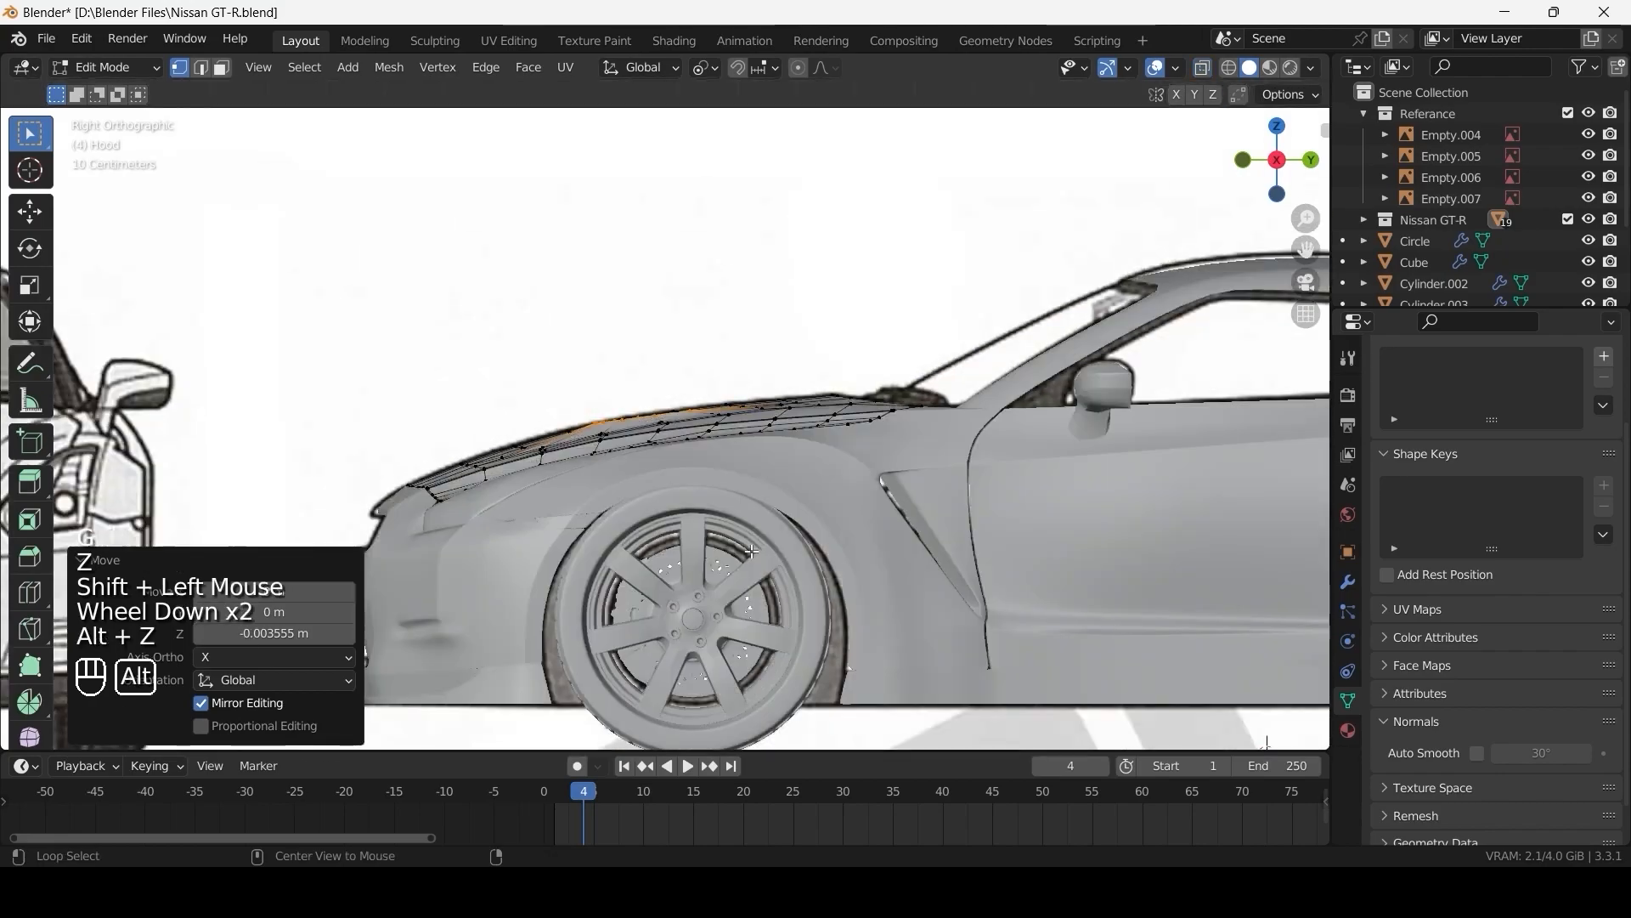
- Lower the loop about 0.0079 m along Z in front view to match the dark intake in the blueprint
middle_click_drag(835, 669, 972, 595)
key("KP_1")
scroll(887, 590, "up", 2)
key("alt+z")
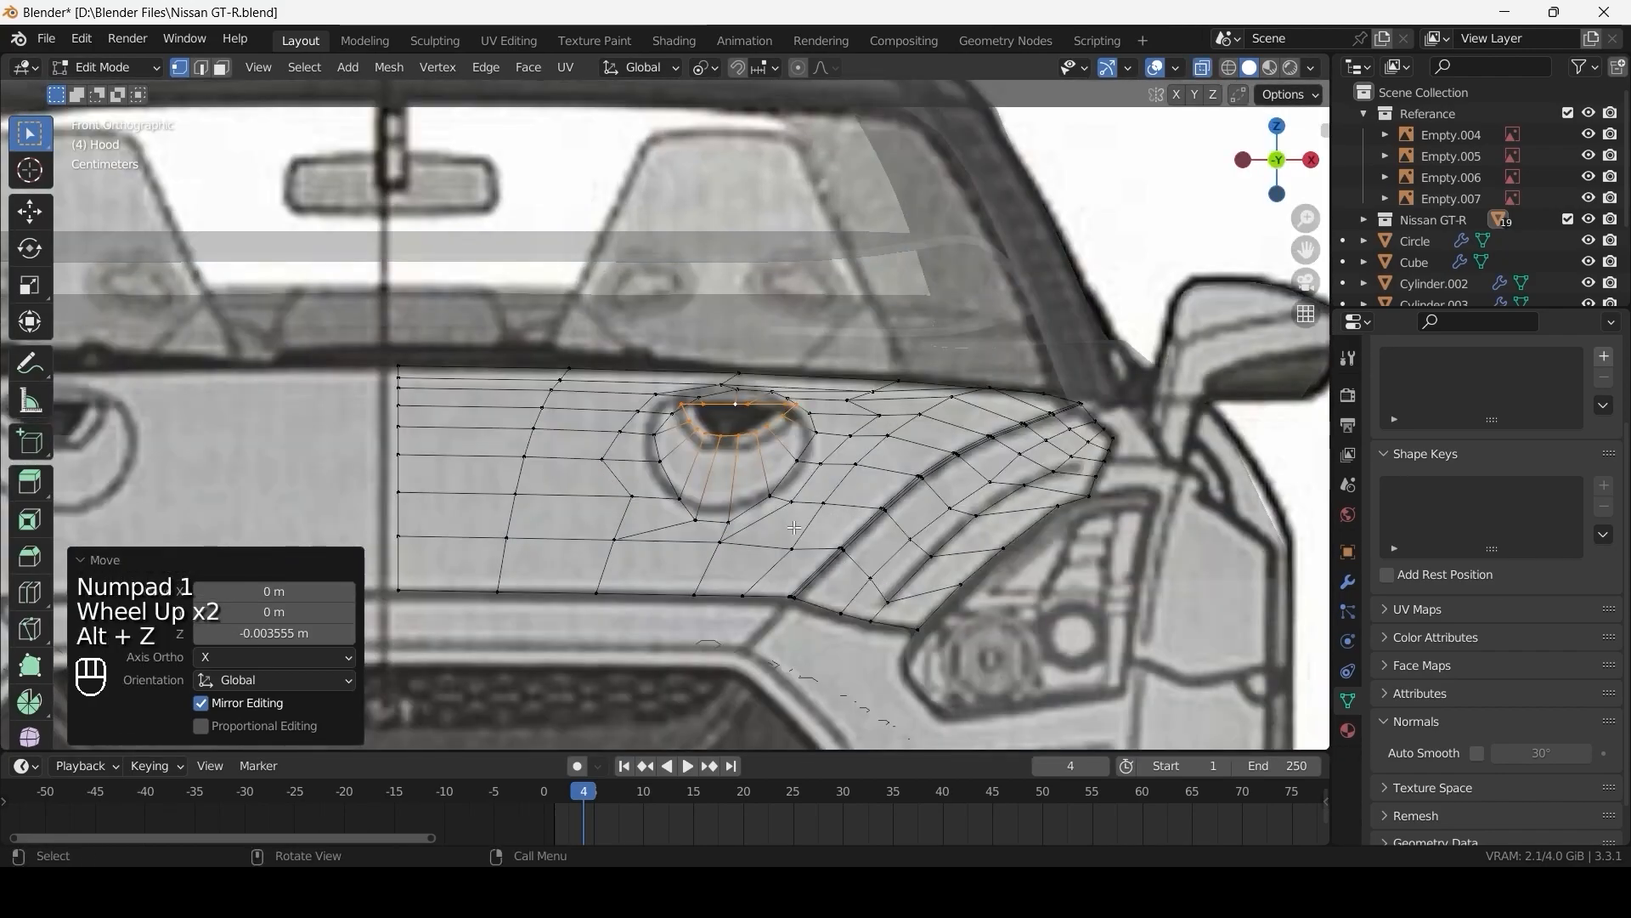
key("g")
key("z")
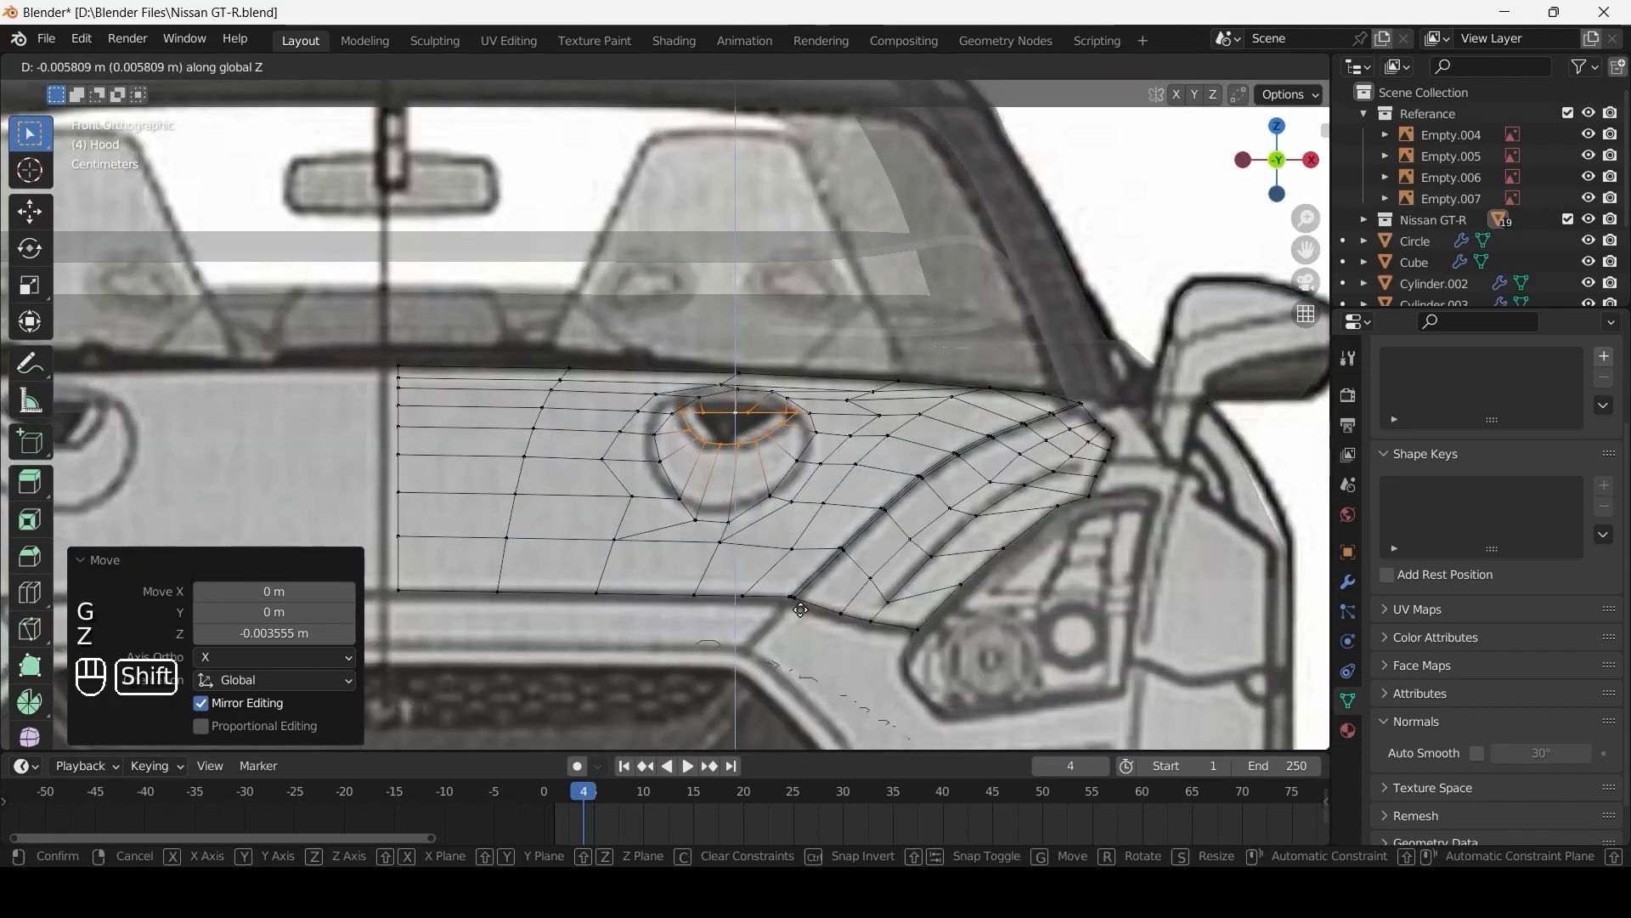
left_click(801, 609, "shift")
key("alt+z")
- Extrude the intake loop in top view and scale the new loop inward around its centre
scroll(801, 609, "down", 2)
key("KP_7")
scroll(801, 546, "up", 3)
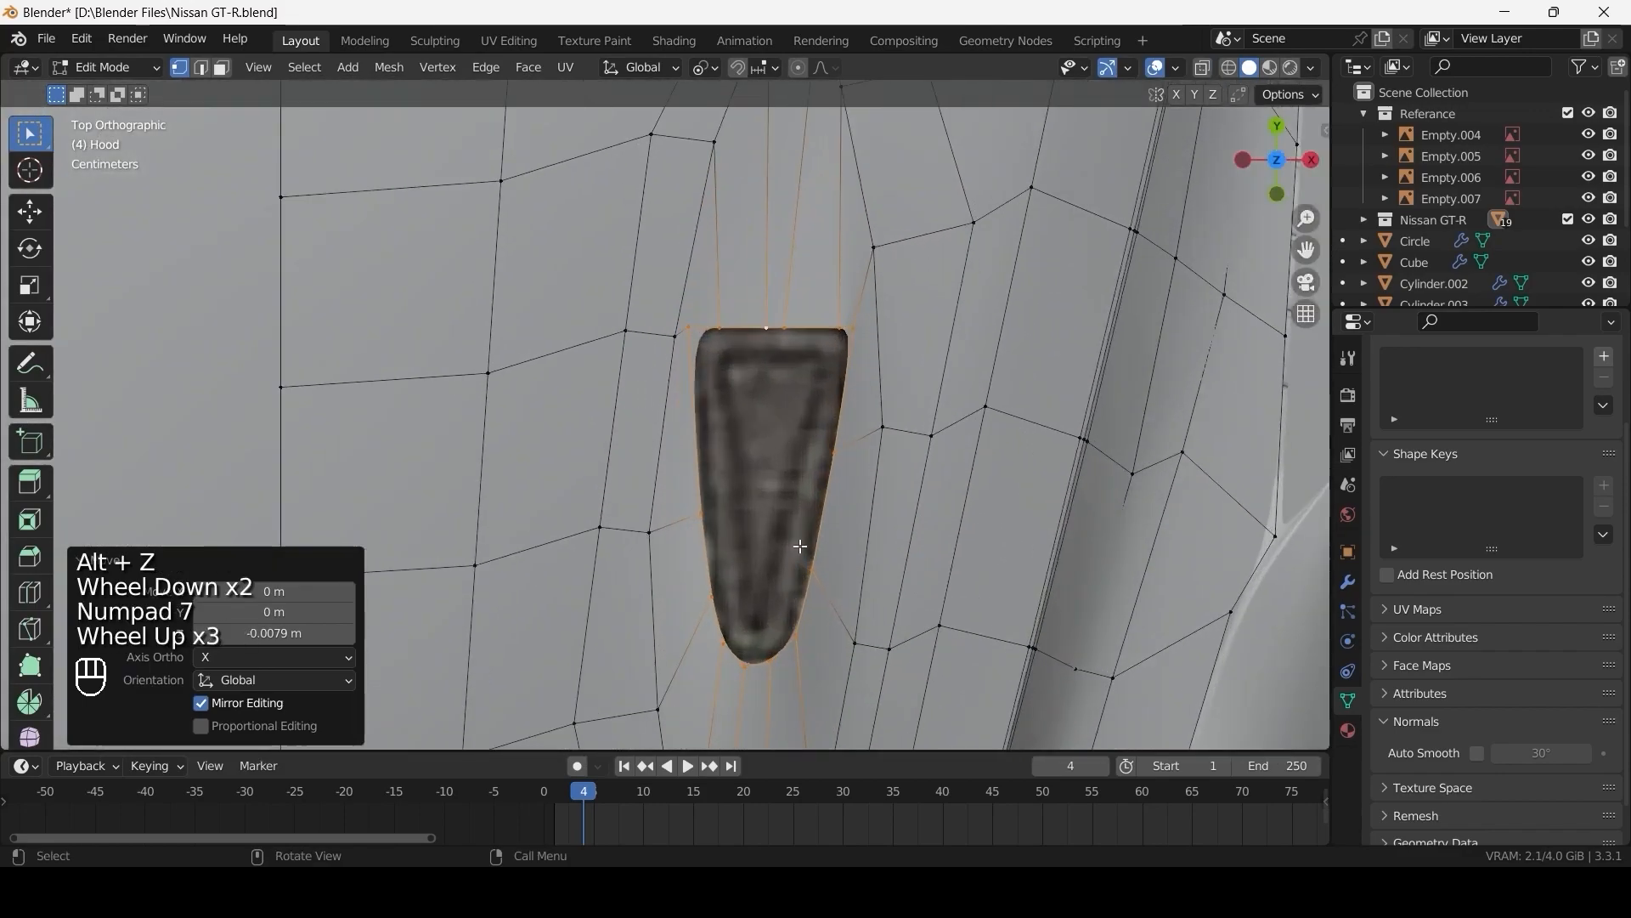
key("period")
left_click(799, 424)
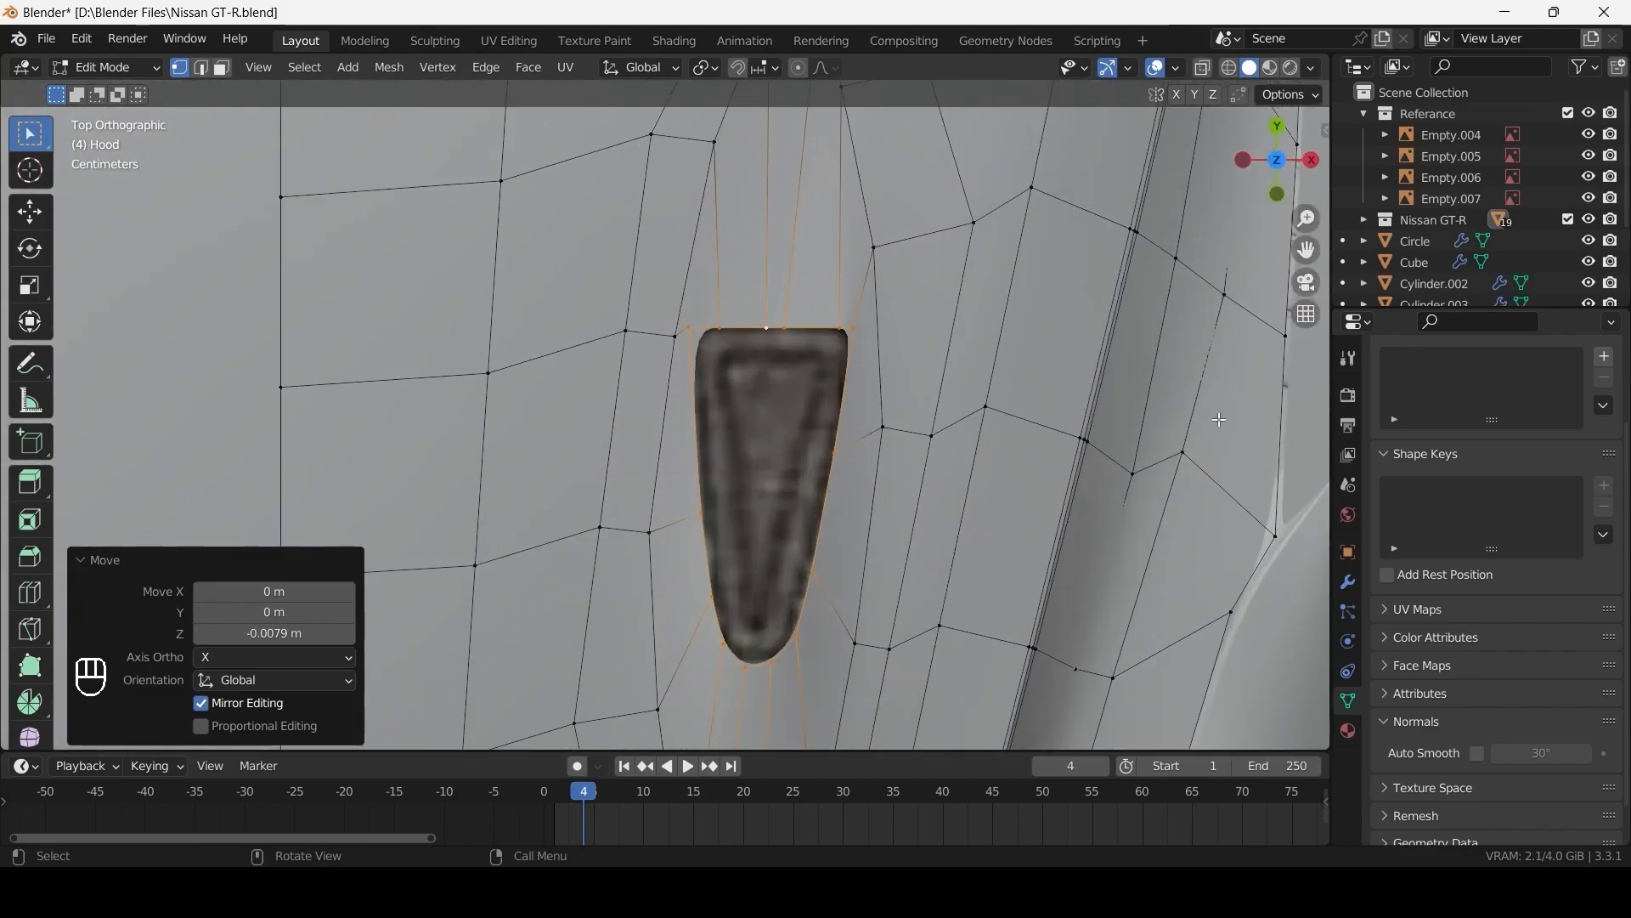
key("e")
key("s")
left_click(1054, 429)
- Move vertices on the outer side of the new inner loop so that edge tapers evenly toward the tip
scroll(776, 568, "up", 2)
scroll(776, 567, "up", 1)
left_click(829, 639)
key("g")
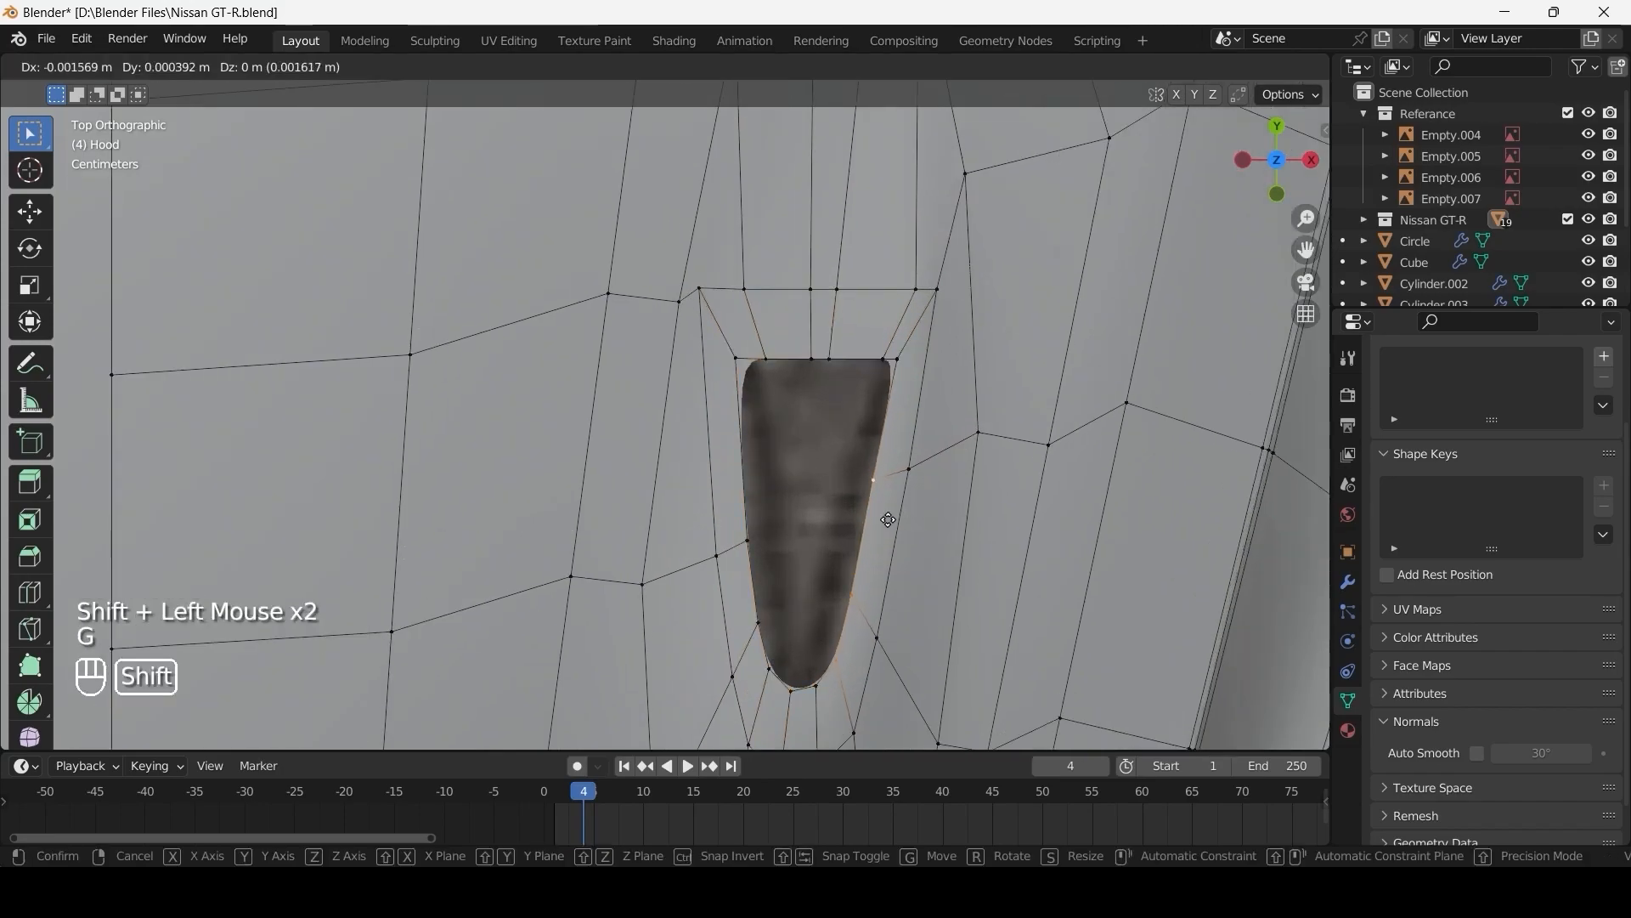
left_click(795, 500, "shift")
left_click(889, 468)
key("g")
left_click(902, 466, "shift")
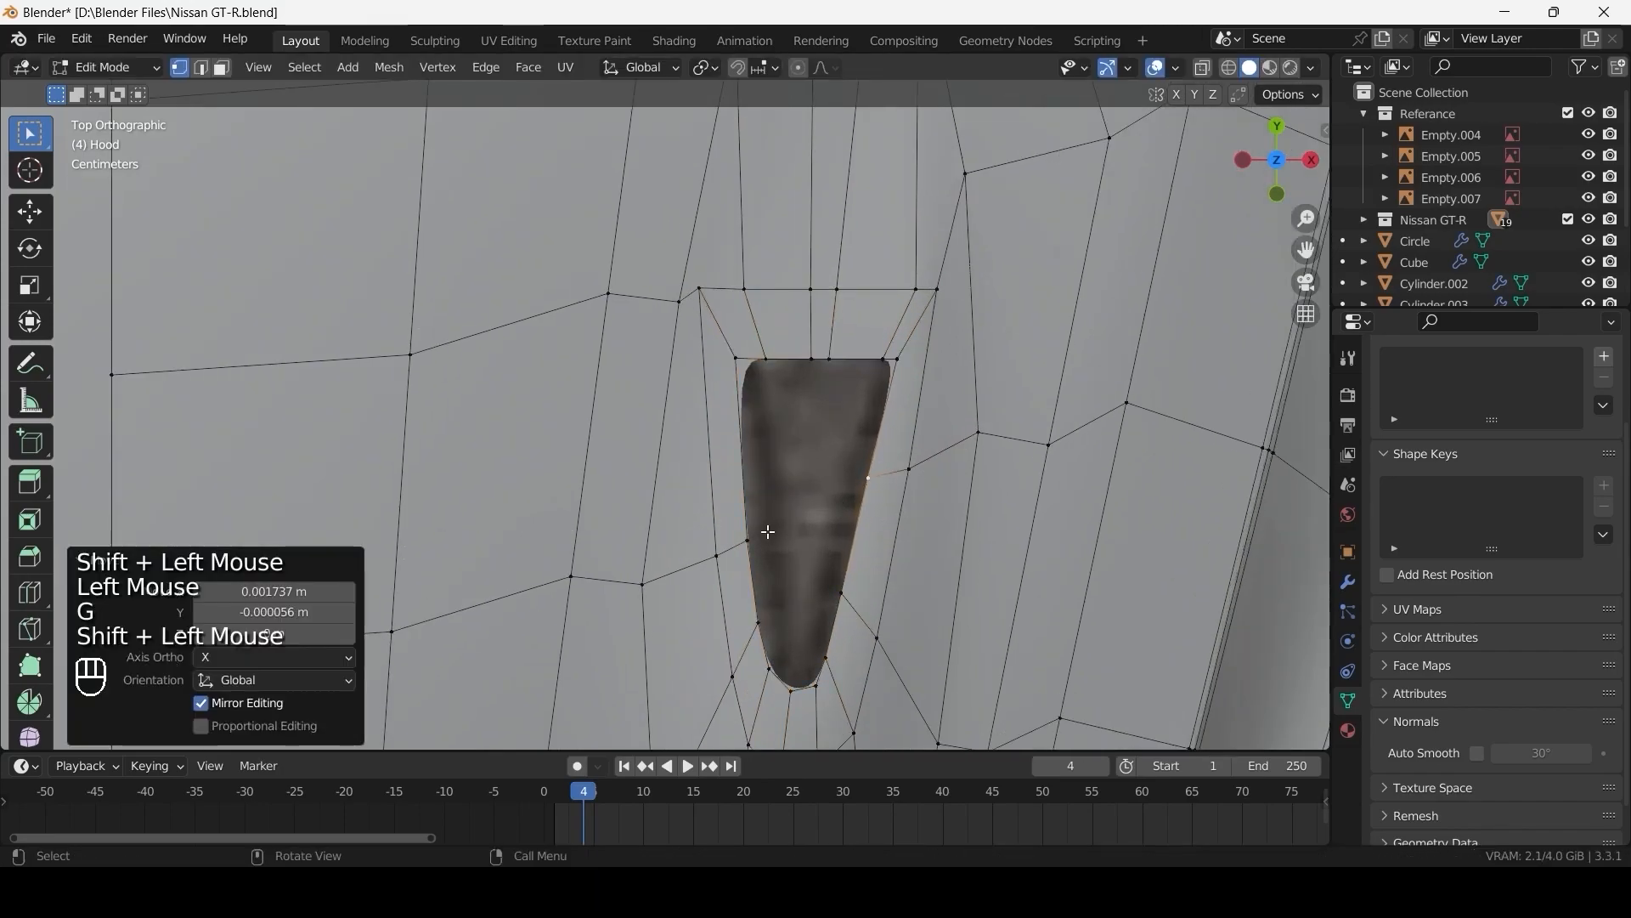
- Move three lower vertices on the inner loop's centreline side inward to narrow the intake toward its tip
left_click(777, 657)
key("g")
left_click(881, 592, "shift")
left_click(776, 611)
key("g")
left_click(888, 501, "shift")
left_click(763, 533)
key("g")
left_click(884, 487, "shift")
scroll(758, 583, "down", 2)
scroll(758, 583, "up", 2)
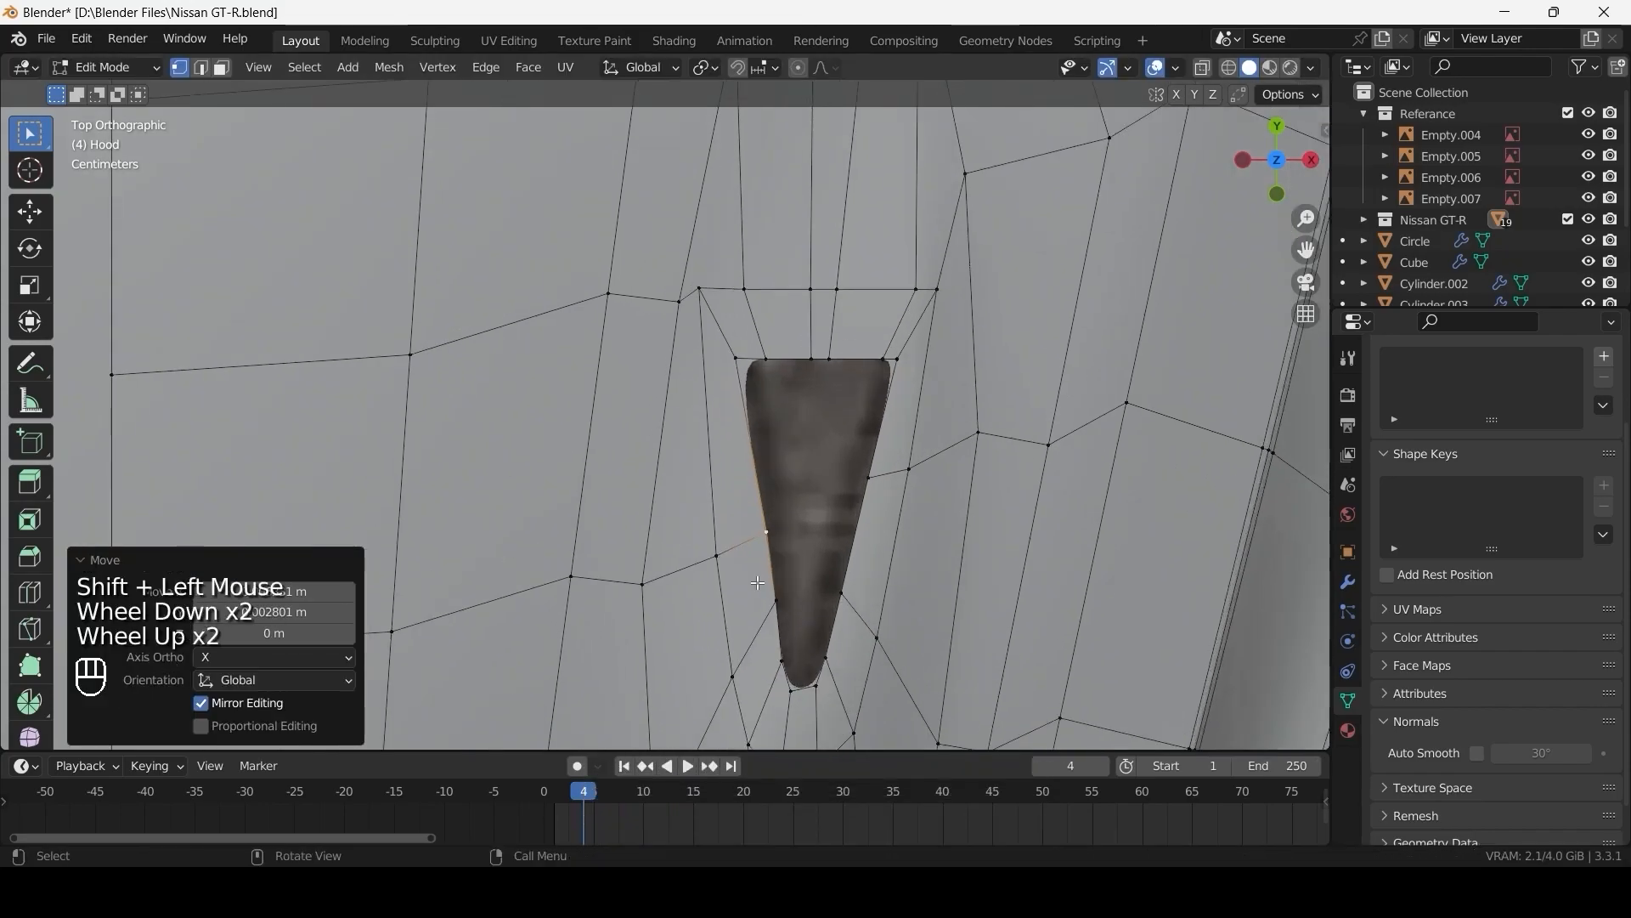
- Move the upper corner vertex on the centreline side of the hood's inner intake loop inward
scroll(771, 564, "down", 2)
left_click(721, 484)
scroll(724, 476, "up", 2)
left_click(735, 359)
key("g")
left_click(831, 414, "shift")
- Select the hood's inner intake loop and move it along Z in front view
scroll(790, 459, "down", 2)
key("alt+z")
middle_click_drag(764, 476, 765, 496)
key("alt+z")
left_click(765, 496, "alt")
key("KP_1")
key("g")
key("z")
left_click(755, 499, "shift")
- Examine the intake's shape on the hood from perspective and side views, in and out of edit mode
key("alt+z")
scroll(747, 501, "down", 2)
middle_click_drag(748, 501, 808, 605)
scroll(595, 502, "up", 1)
key("KP_3")
key("alt+z")
key("alt+z")
scroll(816, 599, "down", 3)
left_click(928, 536)
key("Tab")
left_click(929, 536)
middle_click_drag(928, 539, 857, 586)
- Recalculate the normals of the entire hood mesh and return to object mode
key("KP_1")
scroll(901, 537, "up", 2)
key("Tab")
key("a")
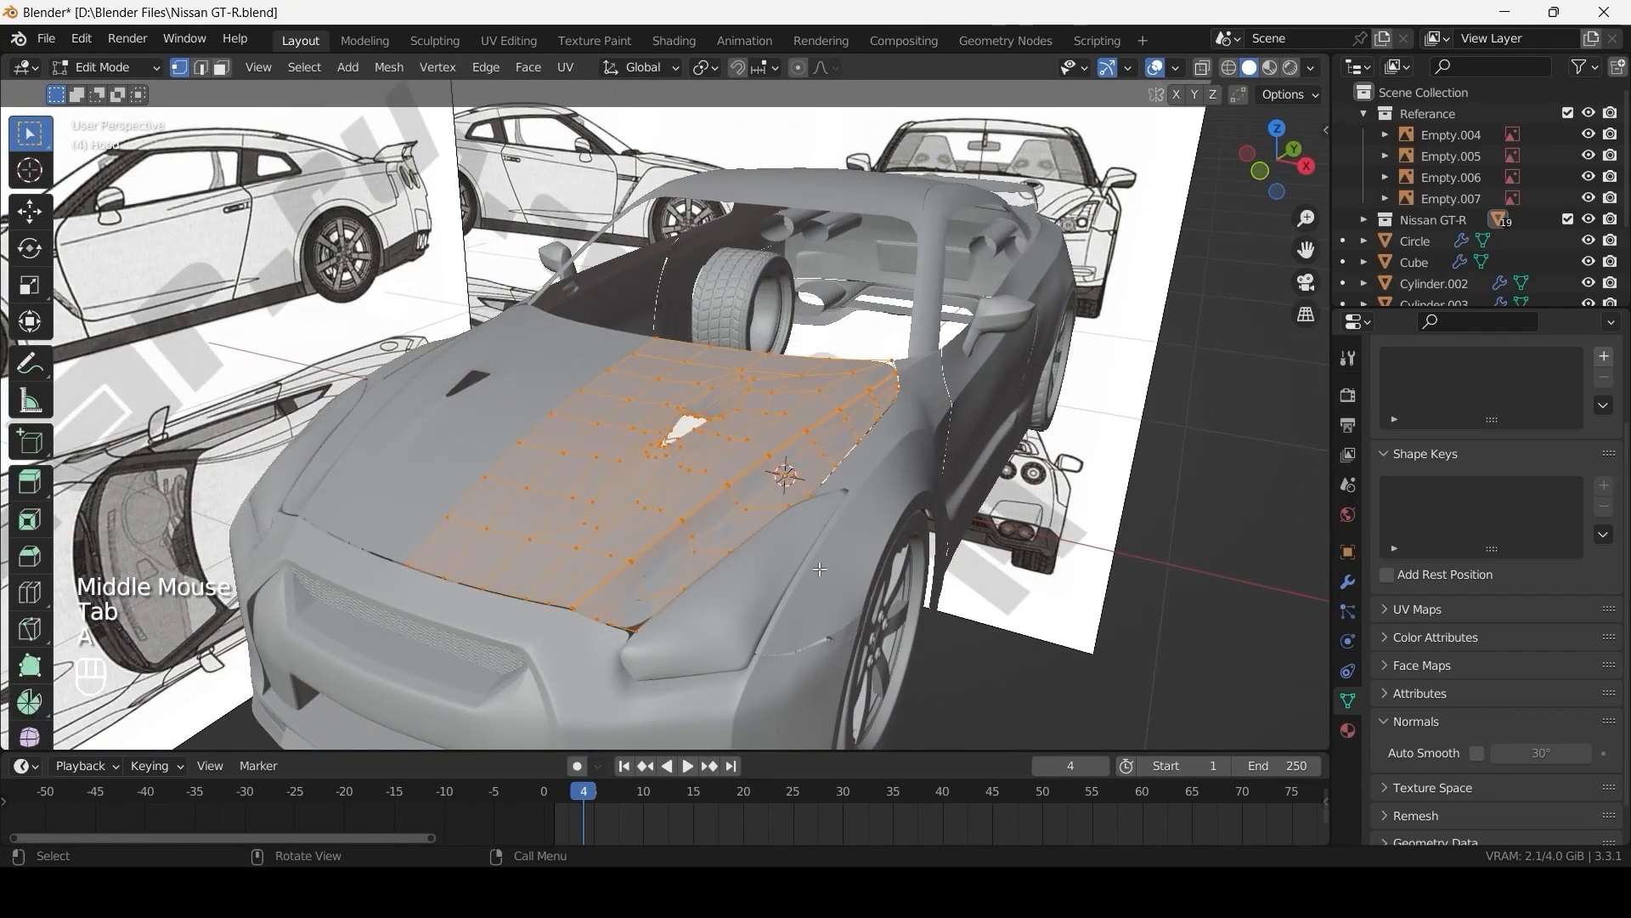
key("shift+n")
key("Tab")
- Select the front fender in side view and open its mesh for editing
scroll(840, 567, "down", 2)
scroll(839, 568, "up", 1)
middle_click_drag(840, 567, 747, 541)
key("KP_3")
scroll(691, 579, "up", 2)
left_click(693, 593)
key("Tab")
scroll(629, 567, "up", 1)
- Duplicate the edge loop around the fender's side vent opening in place and separate it into its own object
left_click(586, 559, "alt")
scroll(554, 476, "up", 3)
scroll(612, 578, "down", 2)
scroll(770, 651, "up", 2)
middle_click_drag(856, 350, 934, 442)
key("alt+z")
key("alt+z")
scroll(934, 442, "down", 1)
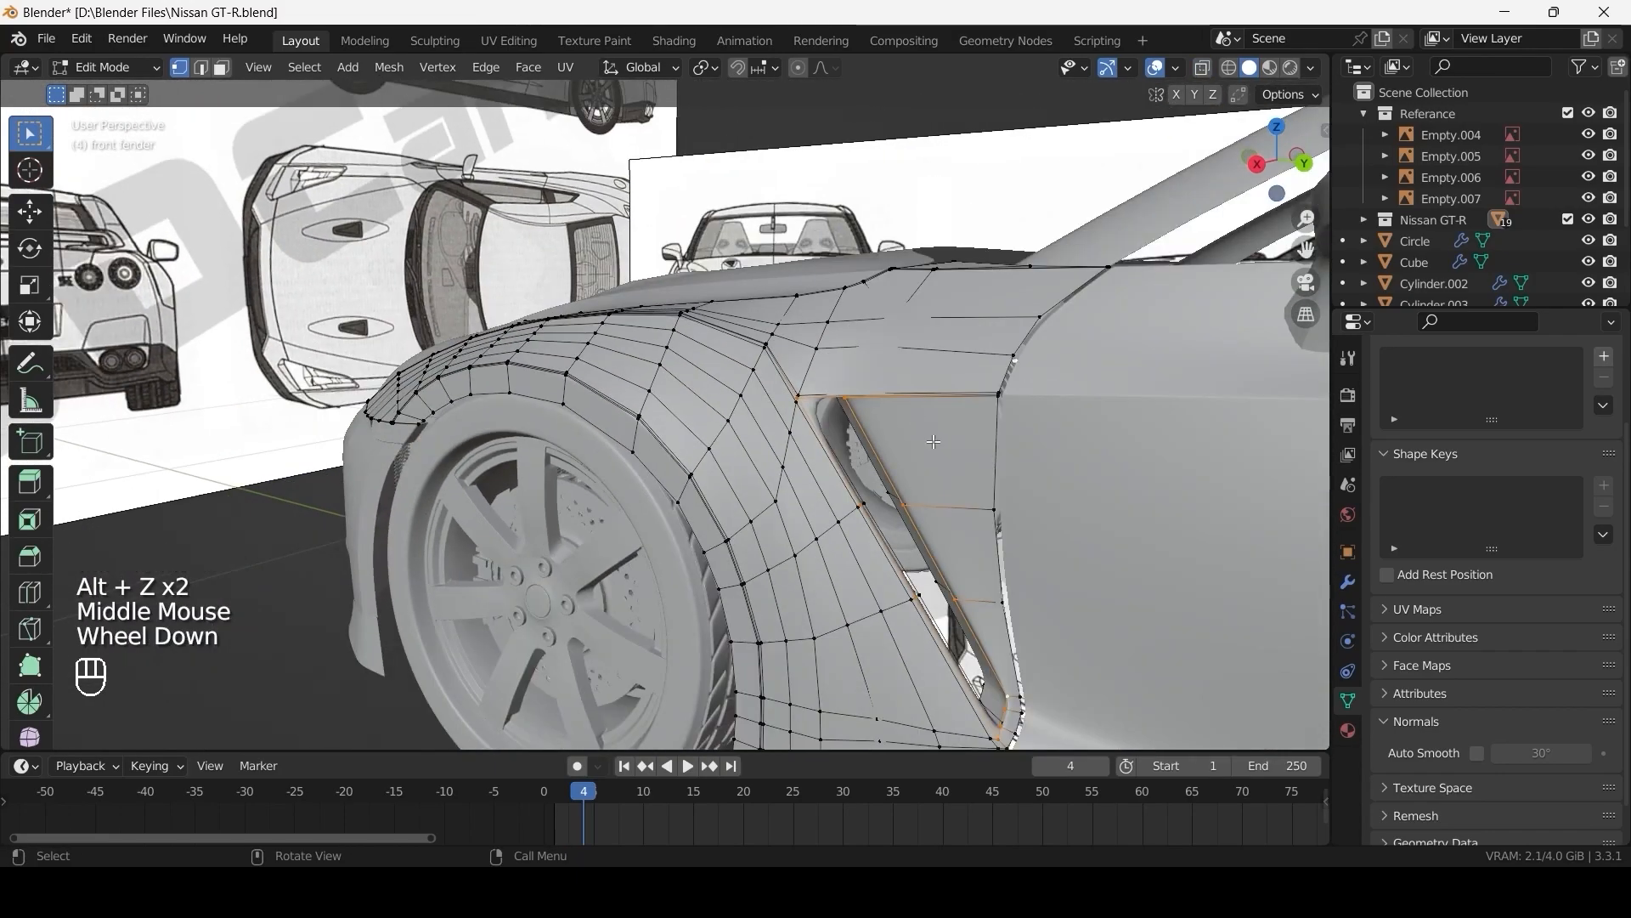
key("shift+d")
right_click(911, 509)
key("p")
left_click(910, 508)
key("Tab")
left_click(919, 525)
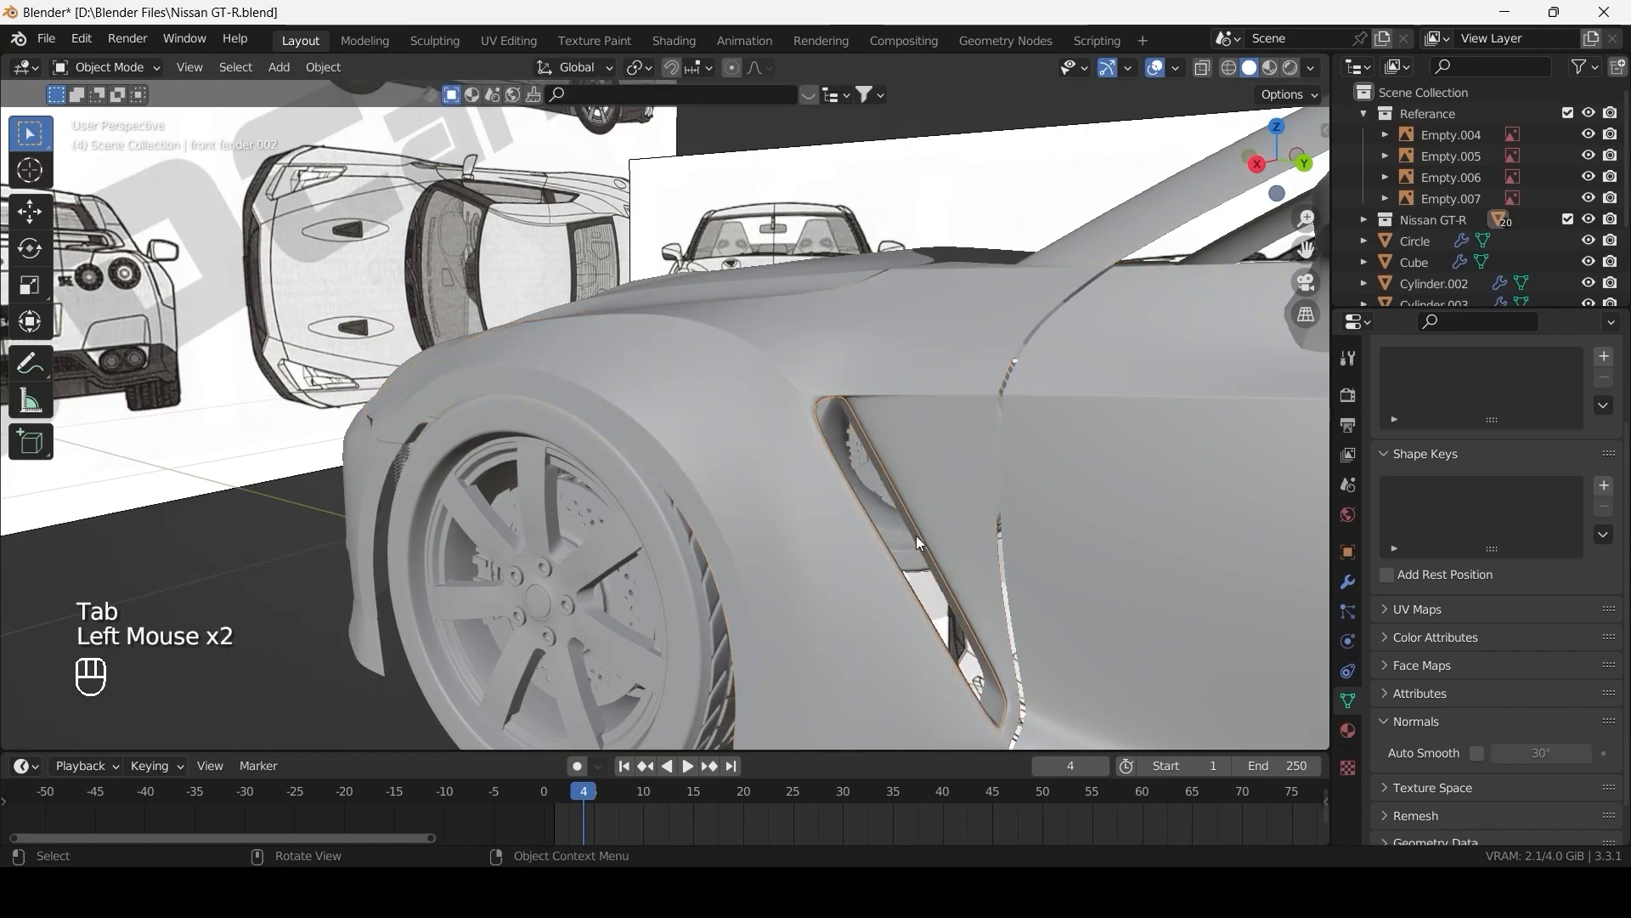
- Extrude the whole separated vent loop forward along Y in right view
key("Tab")
scroll(918, 537, "up", 1)
key("a")
scroll(916, 532, "down", 2)
scroll(983, 606, "up", 1)
middle_click_drag(983, 606, 751, 451, "shift")
scroll(849, 561, "up", 1)
scroll(850, 561, "up", 1, "shift")
scroll(628, 520, "down", 2)
key("KP_3")
scroll(627, 520, "up", 2)
scroll(751, 451, "up", 2)
key("a")
scroll(801, 362, "down", 2)
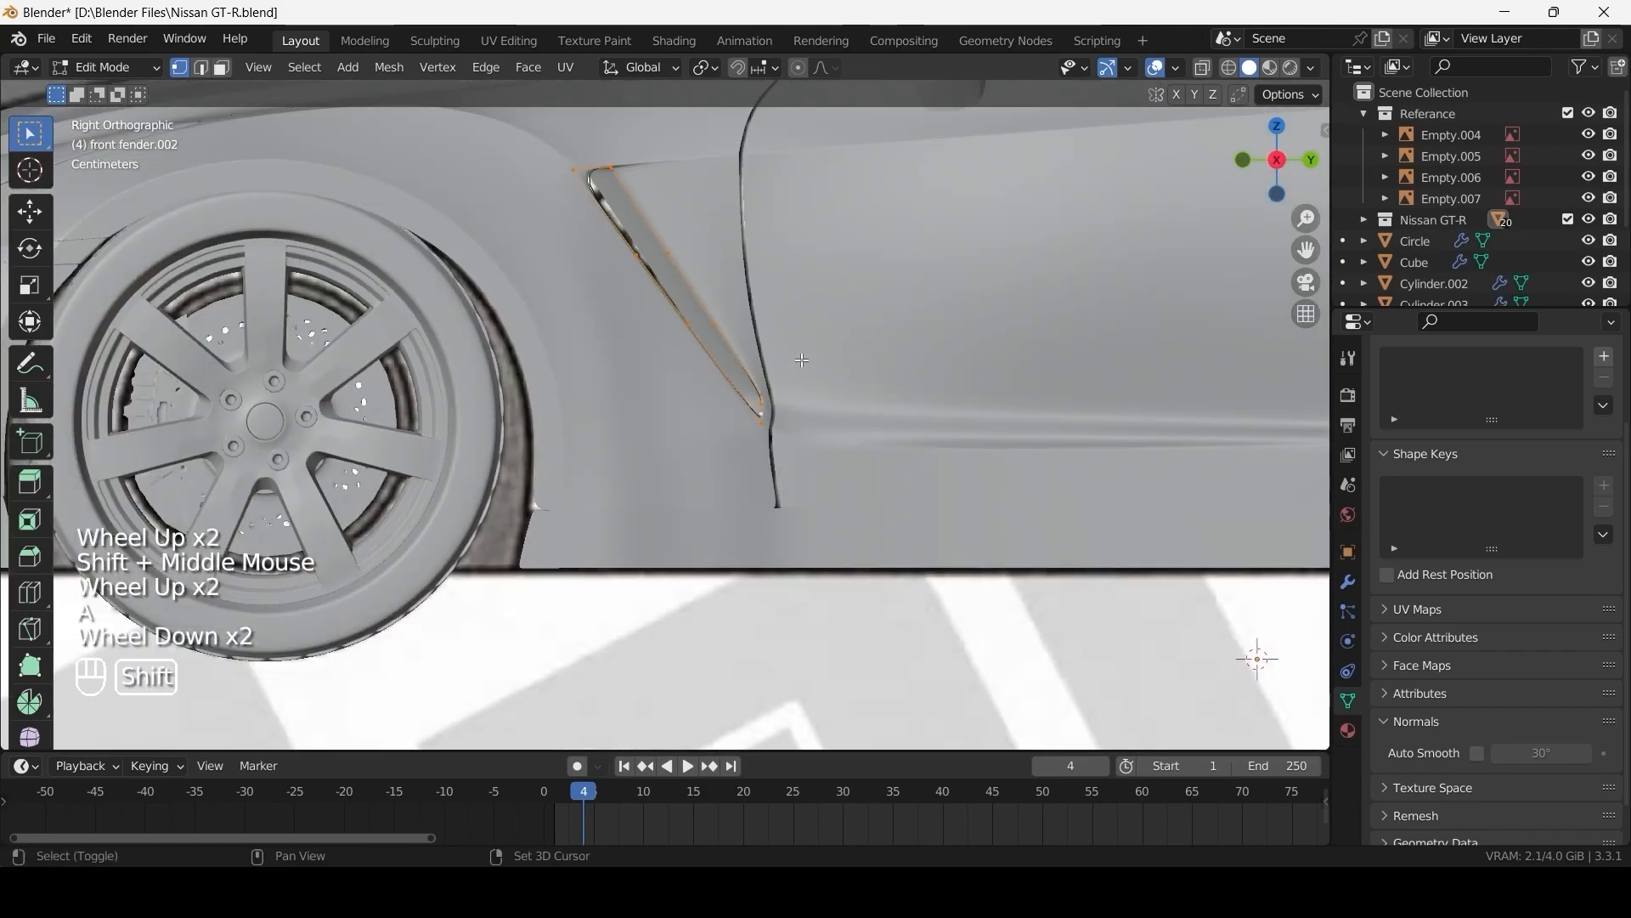
key("e")
key("y")
left_click(616, 387, "shift")
middle_click_drag(543, 396, 765, 459)
scroll(503, 401, "down", 2)
key("s")
left_click(533, 405)
scroll(764, 459, "up", 2)
key("a")
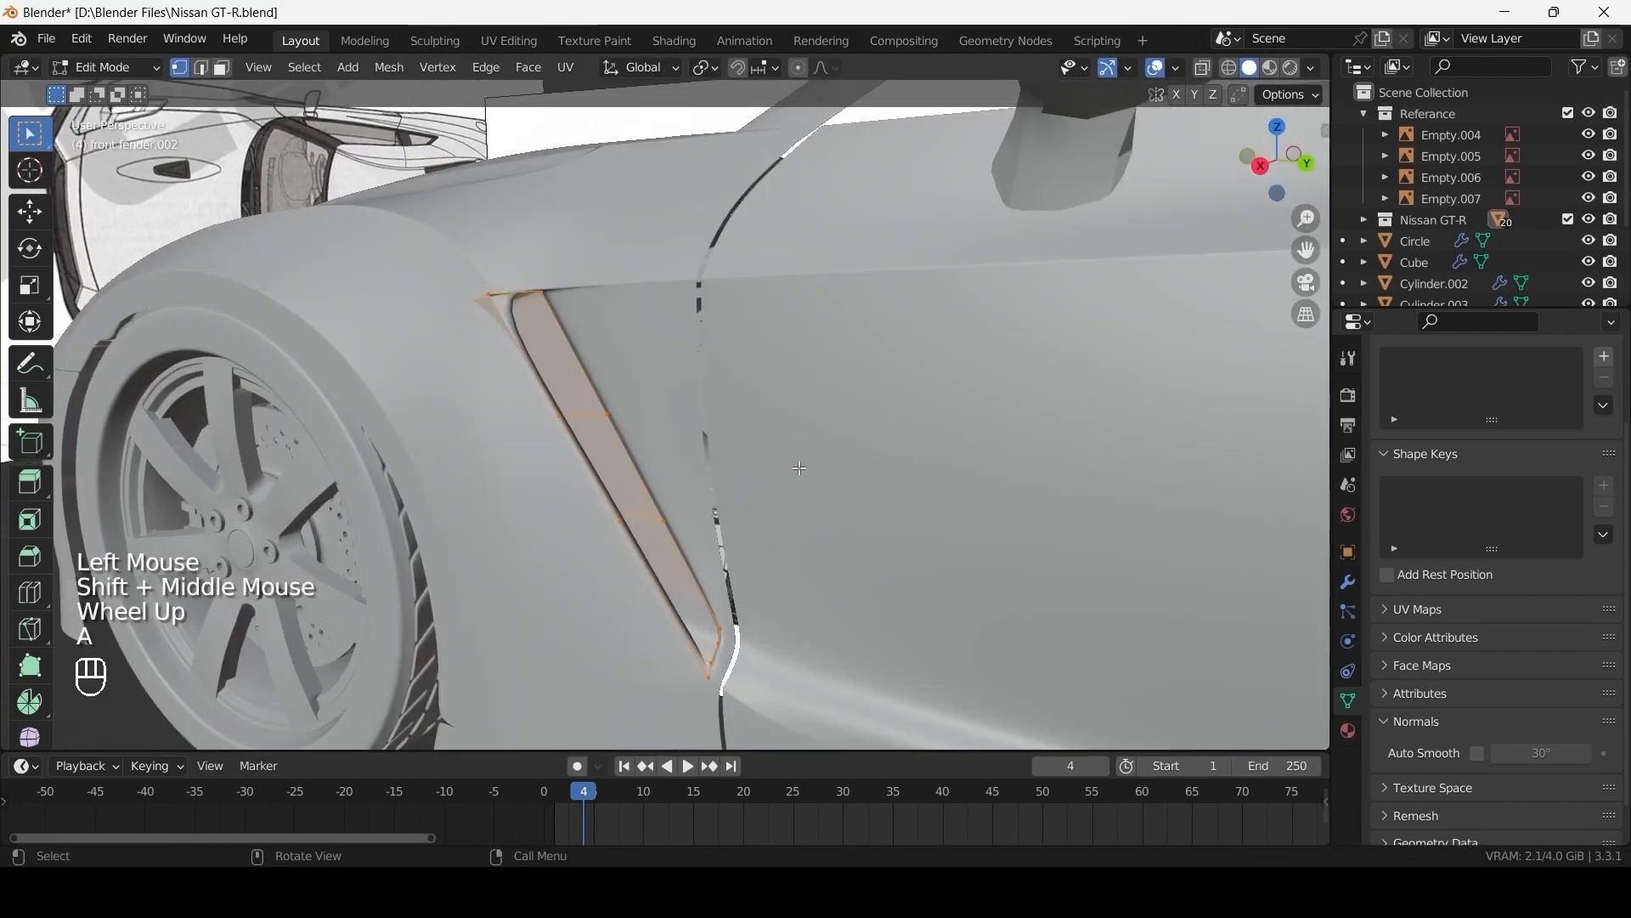
key("period")
left_click(809, 427)
scroll(841, 467, "up", 3)
key("ctrl+z")
key("ctrl+z")
key("ctrl+z")
- Extrude the vent loop again and scale the new loop slightly inward to form an inner rim
scroll(866, 492, "down", 1)
key("e")
key("s")
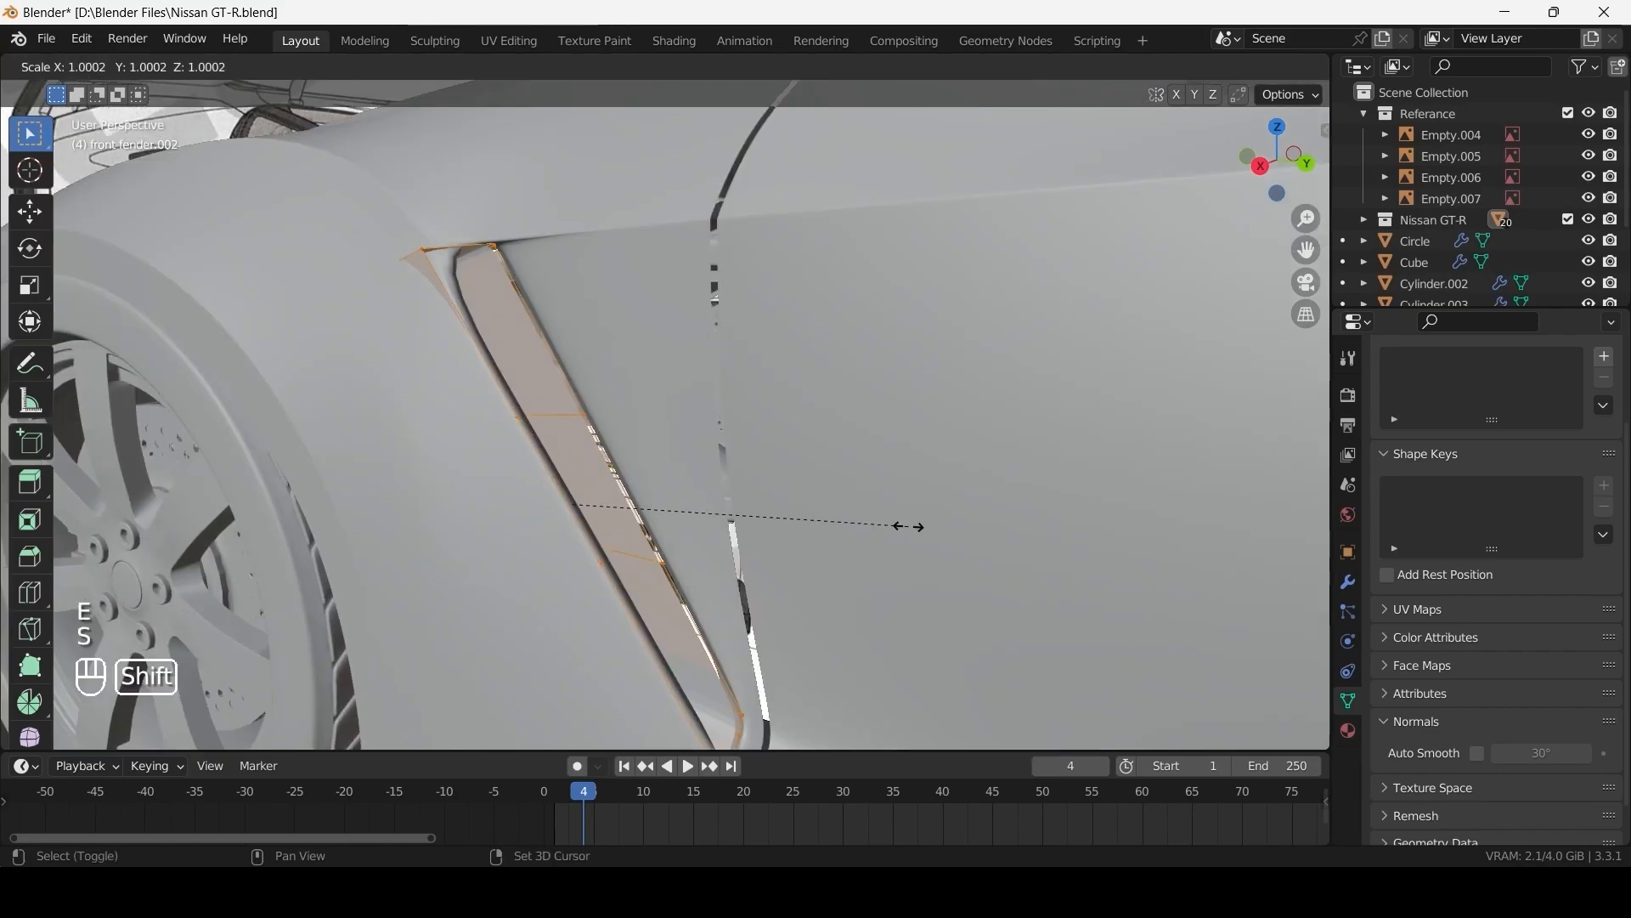
left_click(646, 491, "shift")
- Add the neighbouring loop to the selection and apply an edge crease to the vent frame's edges
left_click(643, 490, "alt+shift")
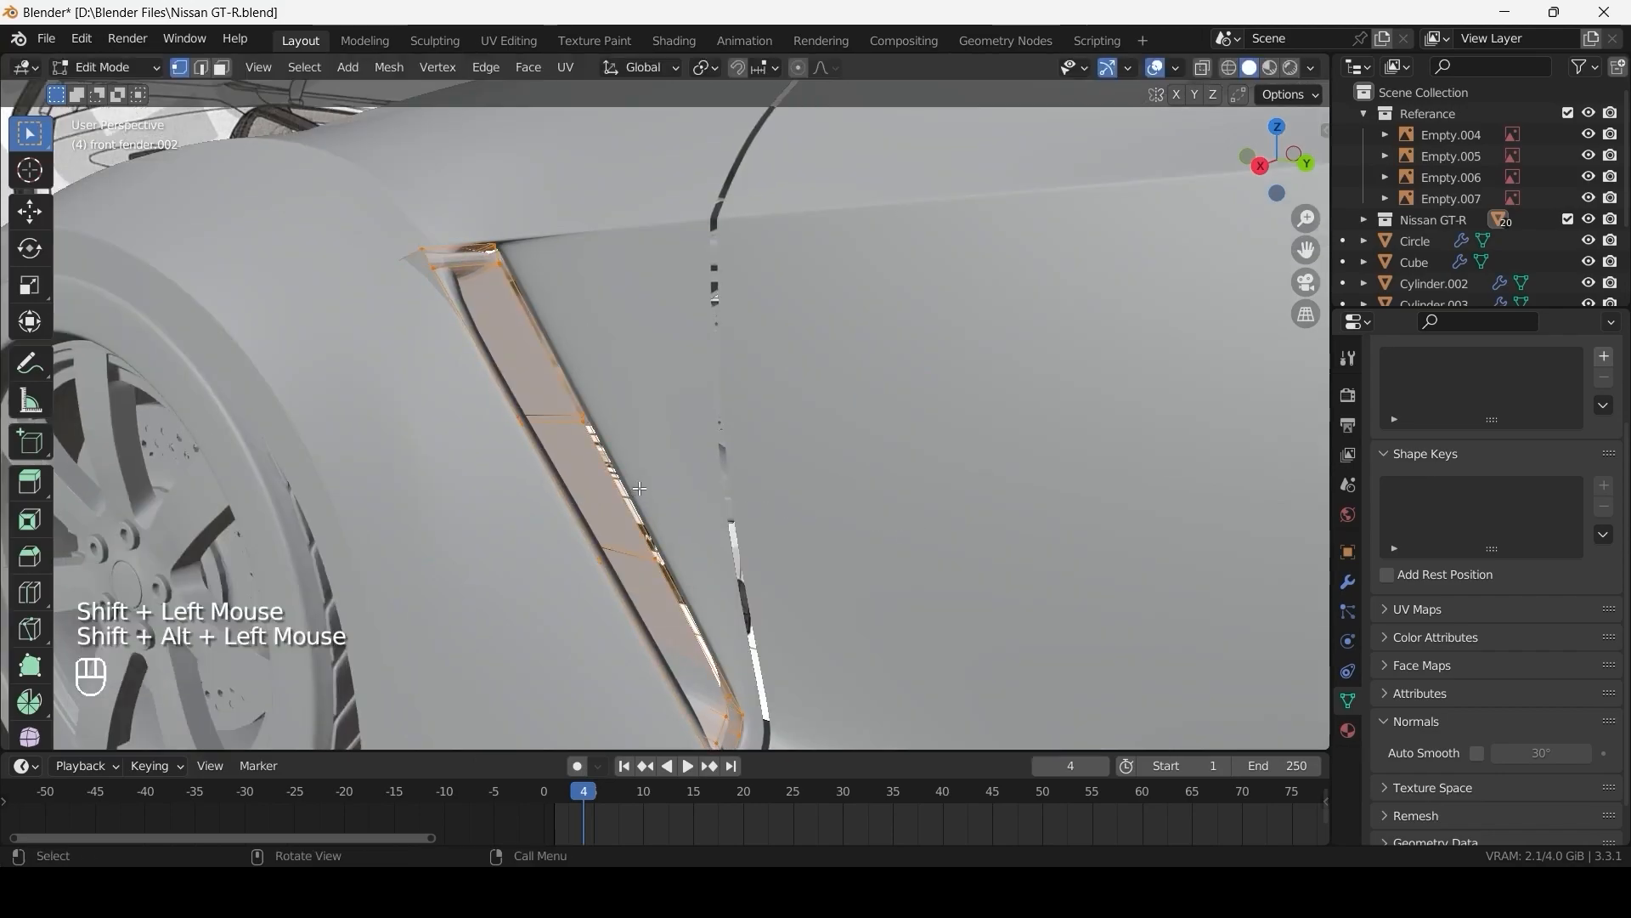
key("shift+e")
left_click(1232, 482)
scroll(850, 510, "down", 1)
middle_click_drag(850, 510, 765, 493)
key("alt+z")
key("alt+z")
left_click_drag(729, 459, 769, 505)
middle_click_drag(769, 504, 470, 436)
middle_click_drag(337, 356, 379, 372)
key("alt+z")
key("alt+z")
key("g")
key("x")
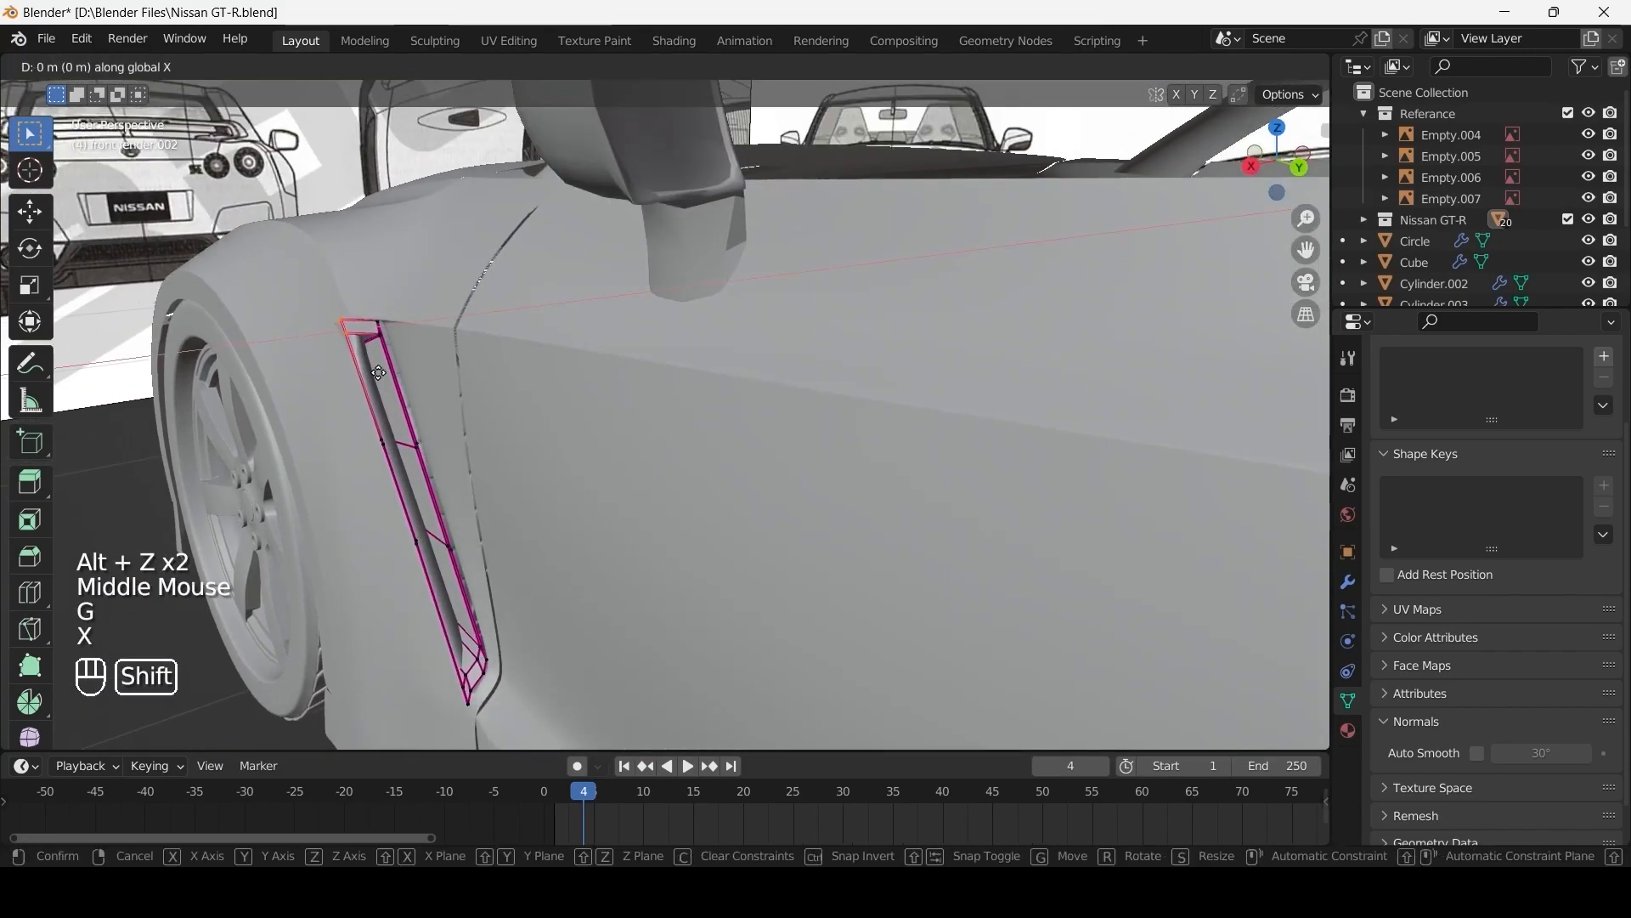
left_click(438, 391, "shift")
key("ctrl+z")
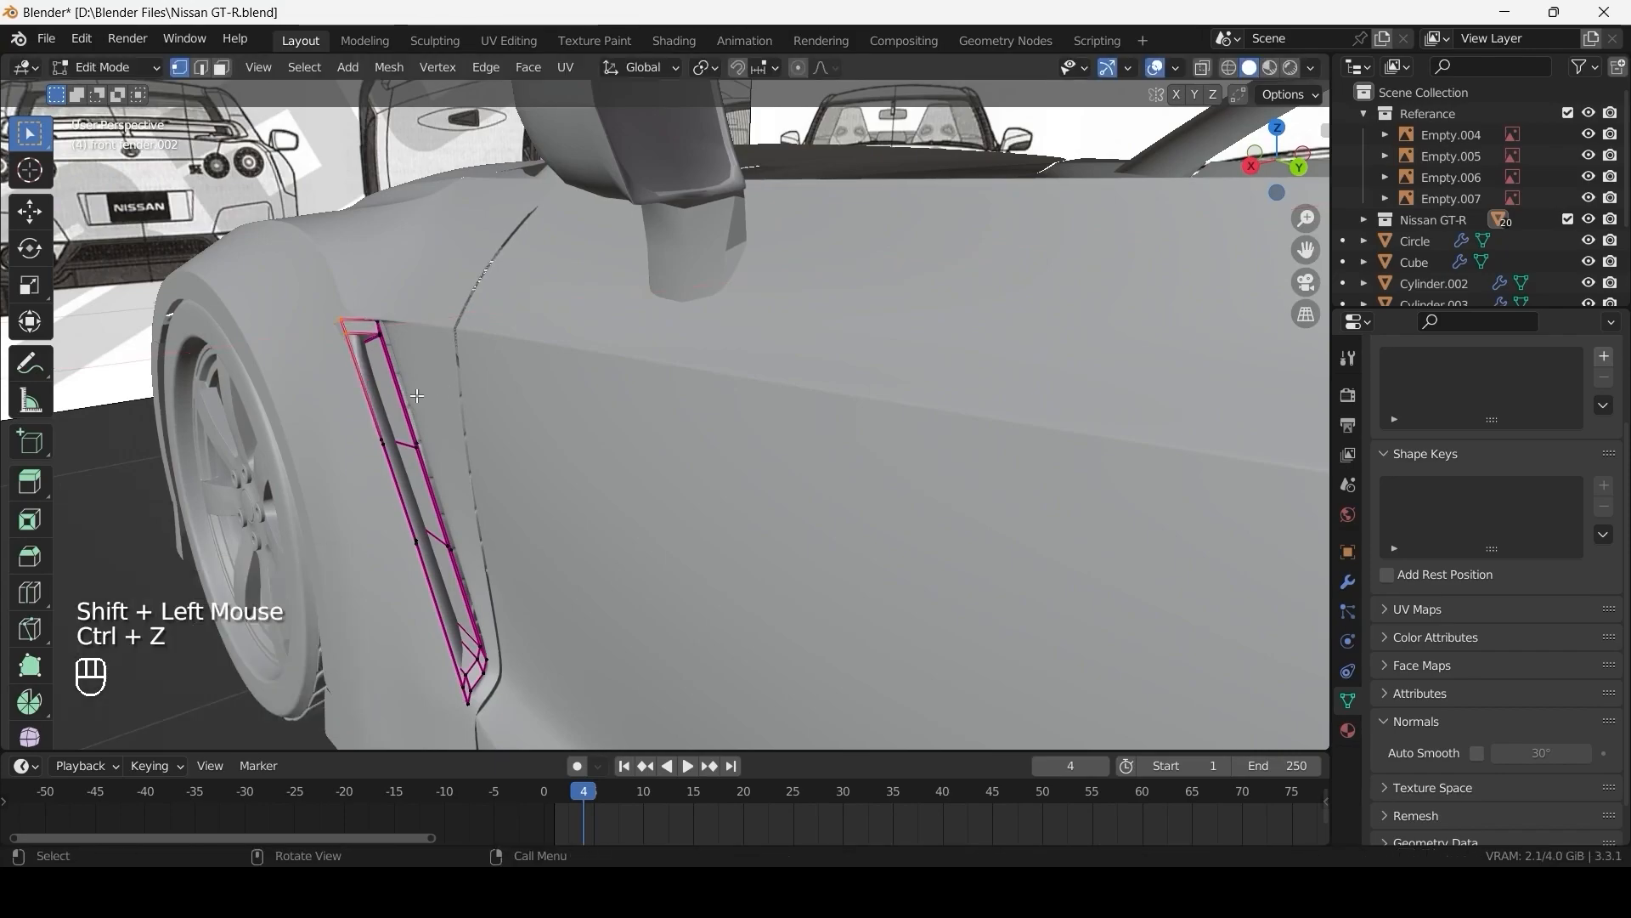
- Select the edge loops running along the front side of the fender vent frame, using see-through display
scroll(382, 424, "up", 2)
middle_click_drag(389, 440, 574, 436)
scroll(383, 425, "down", 2)
key("alt+z")
key("alt+z")
scroll(301, 336, "up", 1)
left_click(323, 397, "alt+shift")
key("alt+z")
scroll(387, 410, "down", 1)
key("alt+z")
key("alt+z")
middle_click_drag(575, 437, 531, 430, "shift")
scroll(599, 441, "up", 2)
middle_click_drag(901, 374, 951, 404)
left_click(1000, 625, "alt")
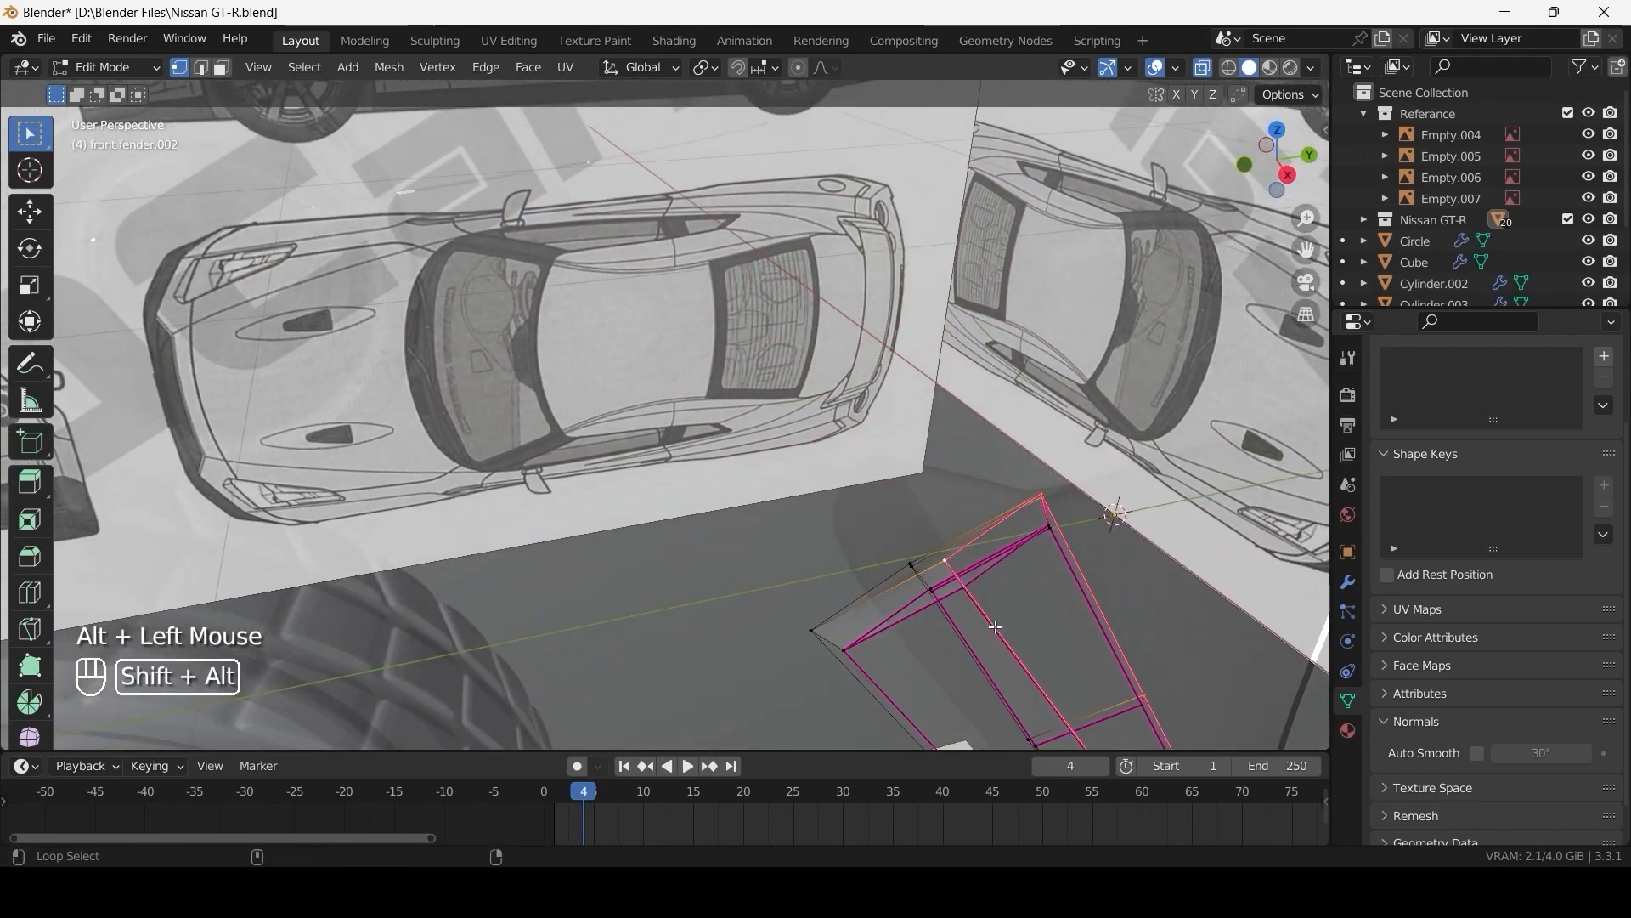
left_click(997, 627, "alt+shift")
- Limit the selection to the vent frame's front edges and move them slightly along X
scroll(997, 627, "down", 2)
middle_click_drag(951, 679, 1227, 666)
key("alt+z")
scroll(671, 561, "down", 2)
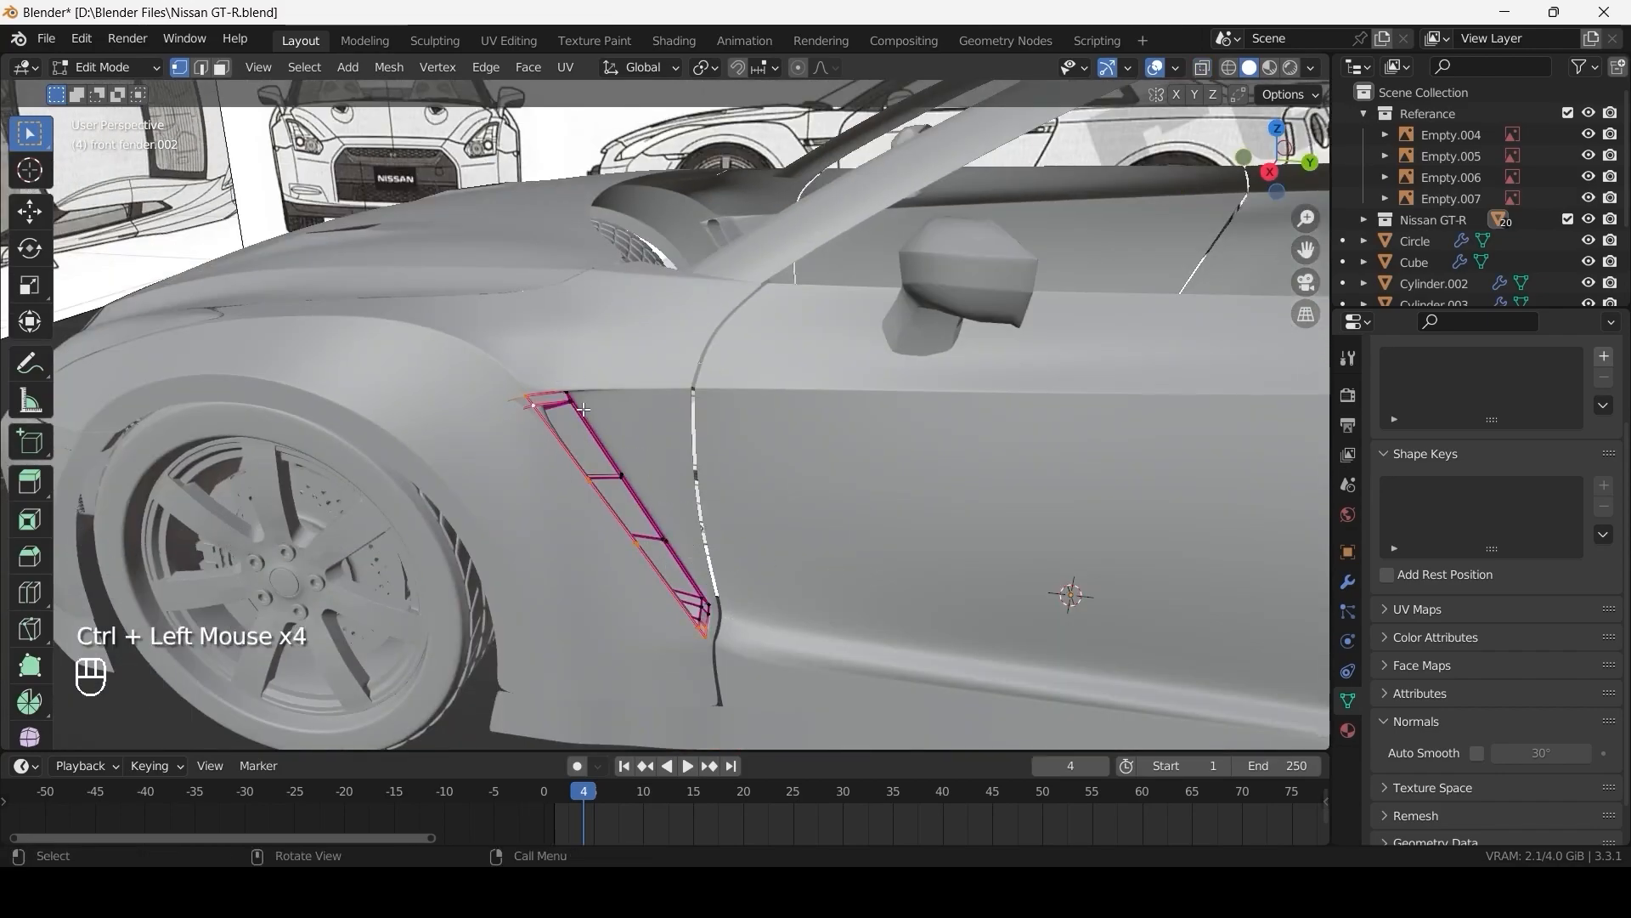
middle_click_drag(584, 410, 553, 406)
middle_click_drag(552, 406, 485, 402, "shift")
scroll(485, 402, "up", 1)
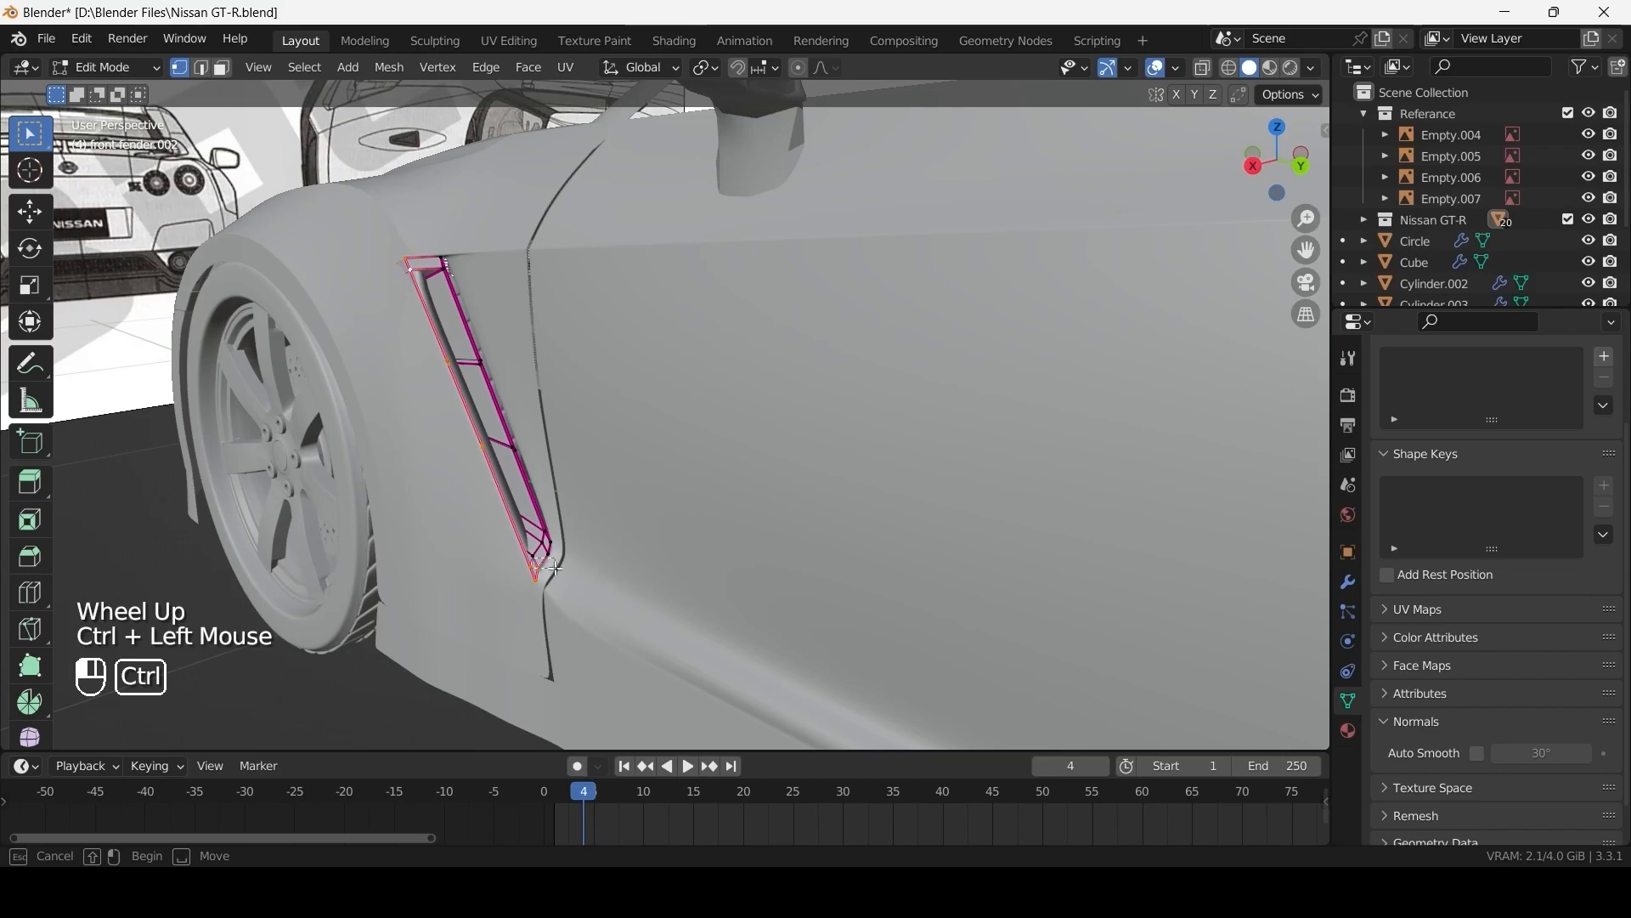
scroll(440, 586, "up", 1)
middle_click_drag(440, 587, 589, 325, "shift")
scroll(557, 412, "up", 2)
scroll(558, 411, "down", 2)
key("alt+z")
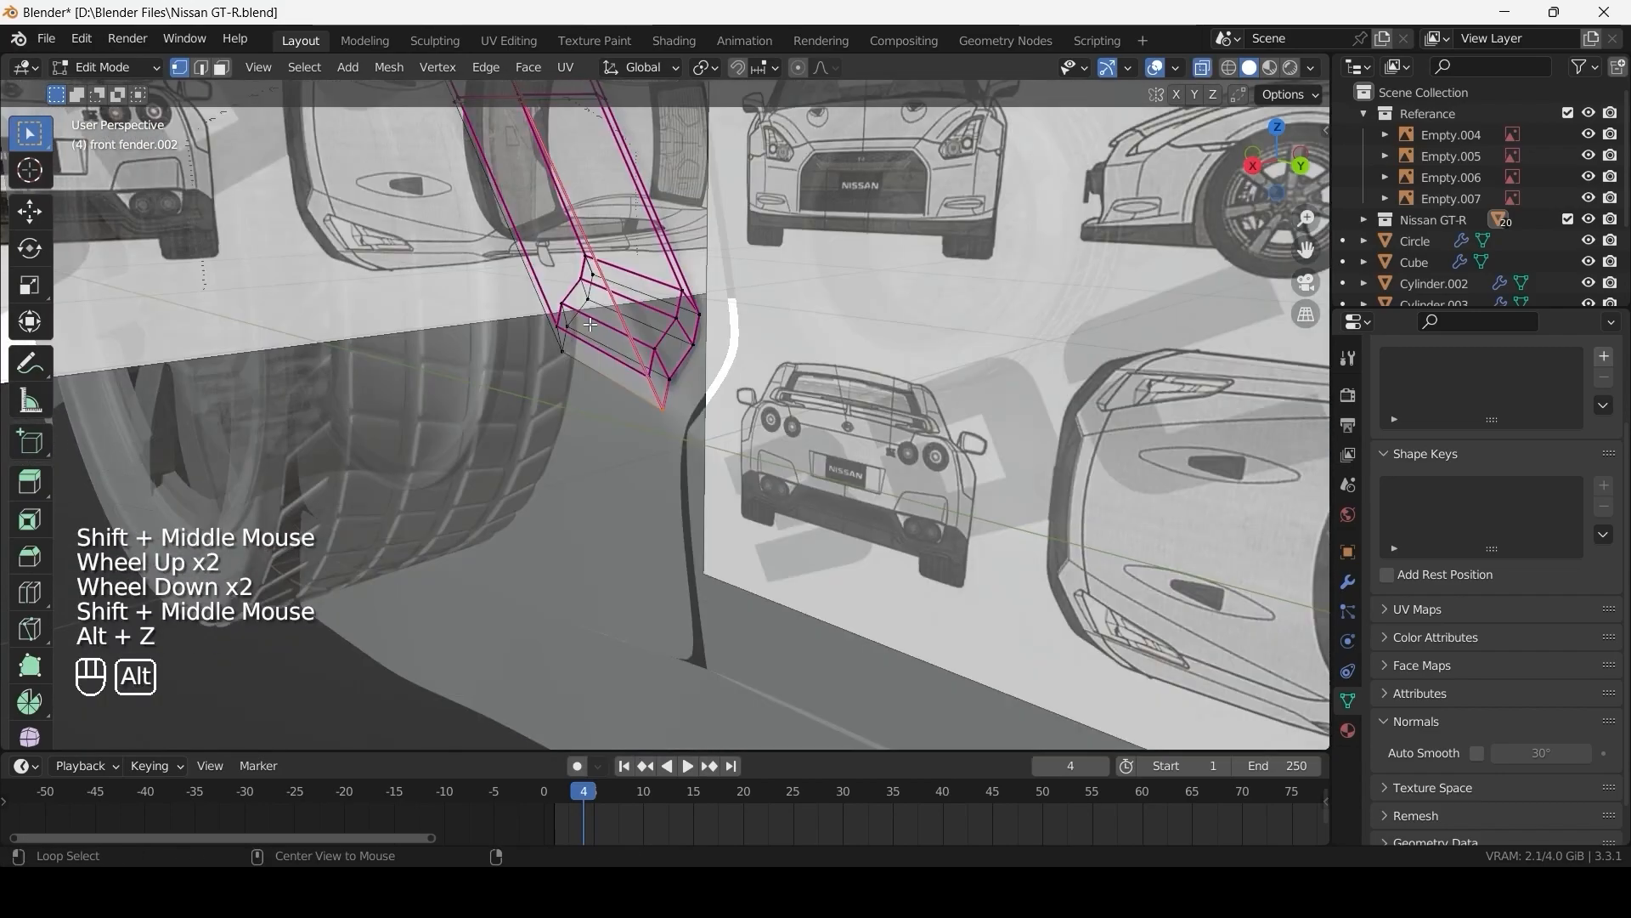
key("alt+z")
key("g")
key("x")
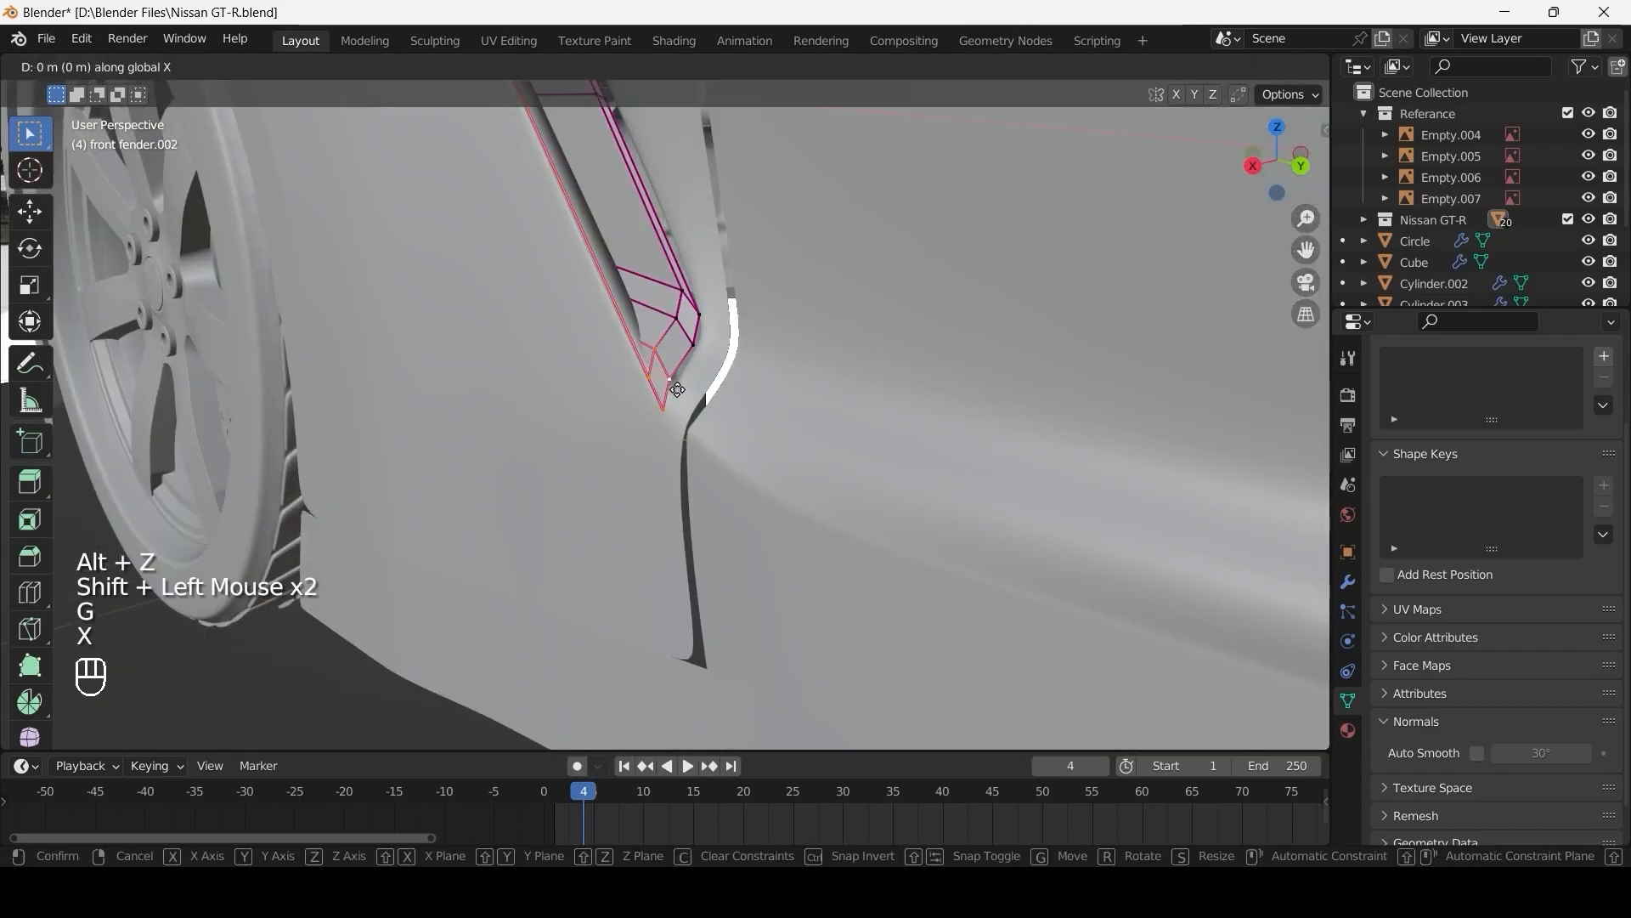
left_click(719, 394, "shift")
- Nudge the vertices at the vent frame's lower tip to fit the bottom corner of the fender opening
left_click(674, 379)
left_click(687, 375, "shift")
key("g")
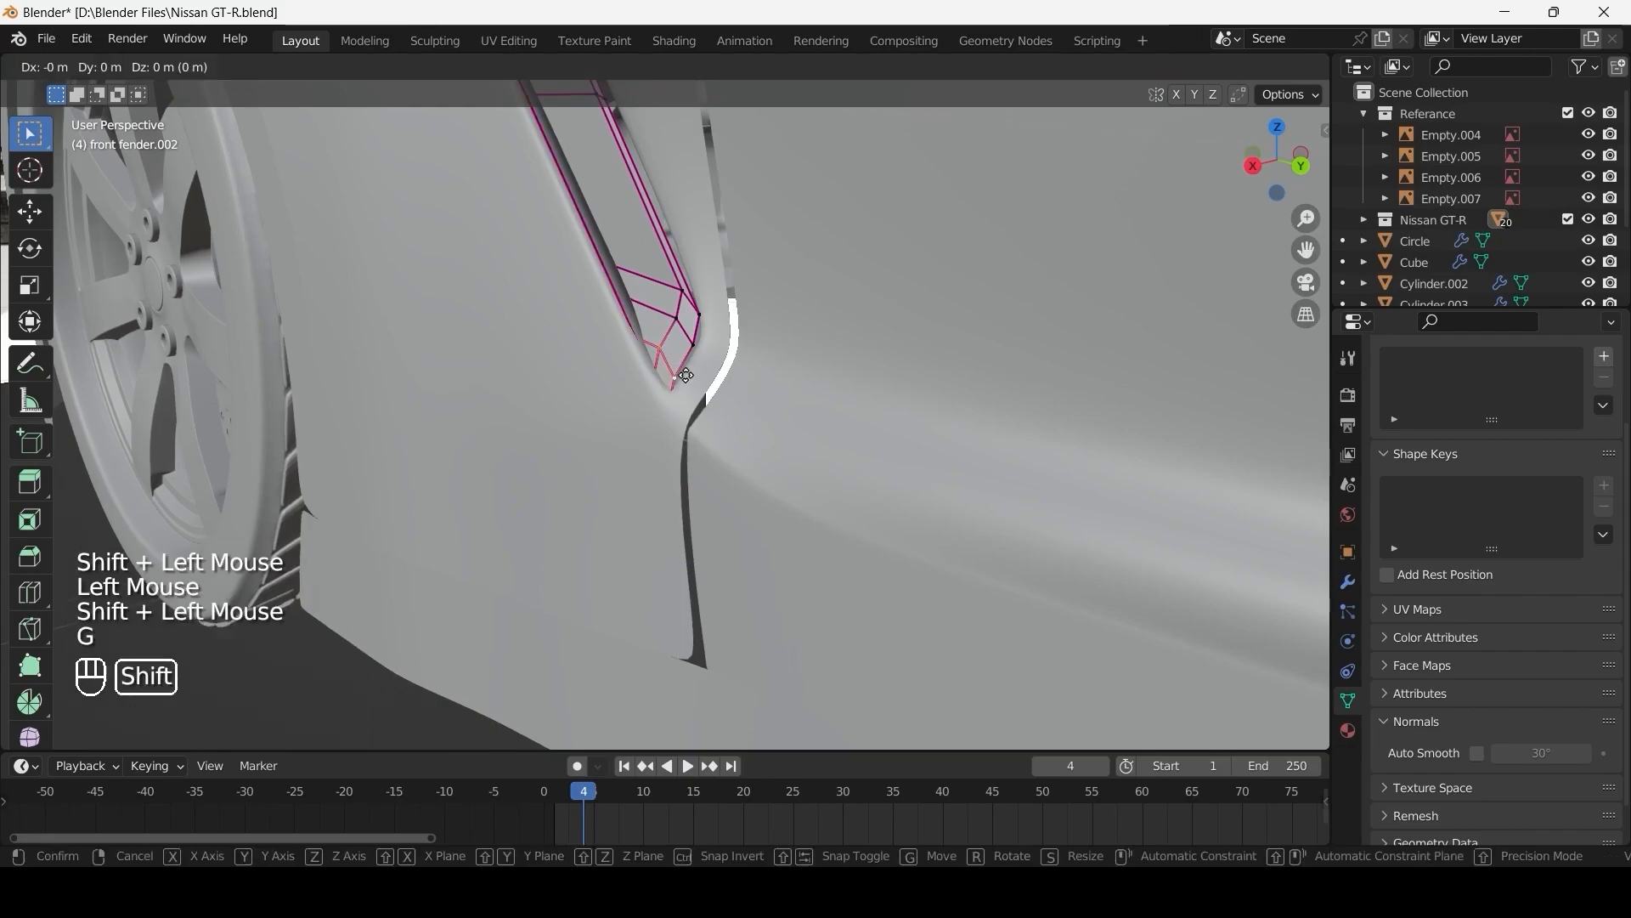
left_click(784, 402, "shift")
scroll(765, 395, "down", 2)
scroll(748, 391, "up", 2)
left_click(683, 375, "shift")
left_click(677, 319)
left_click(694, 346, "shift")
key("g")
left_click(712, 360, "shift")
- Move the vent frame's upper front corner vertex slightly to fit the top of the fender opening
scroll(712, 360, "down", 1)
middle_click_drag(712, 361, 612, 255)
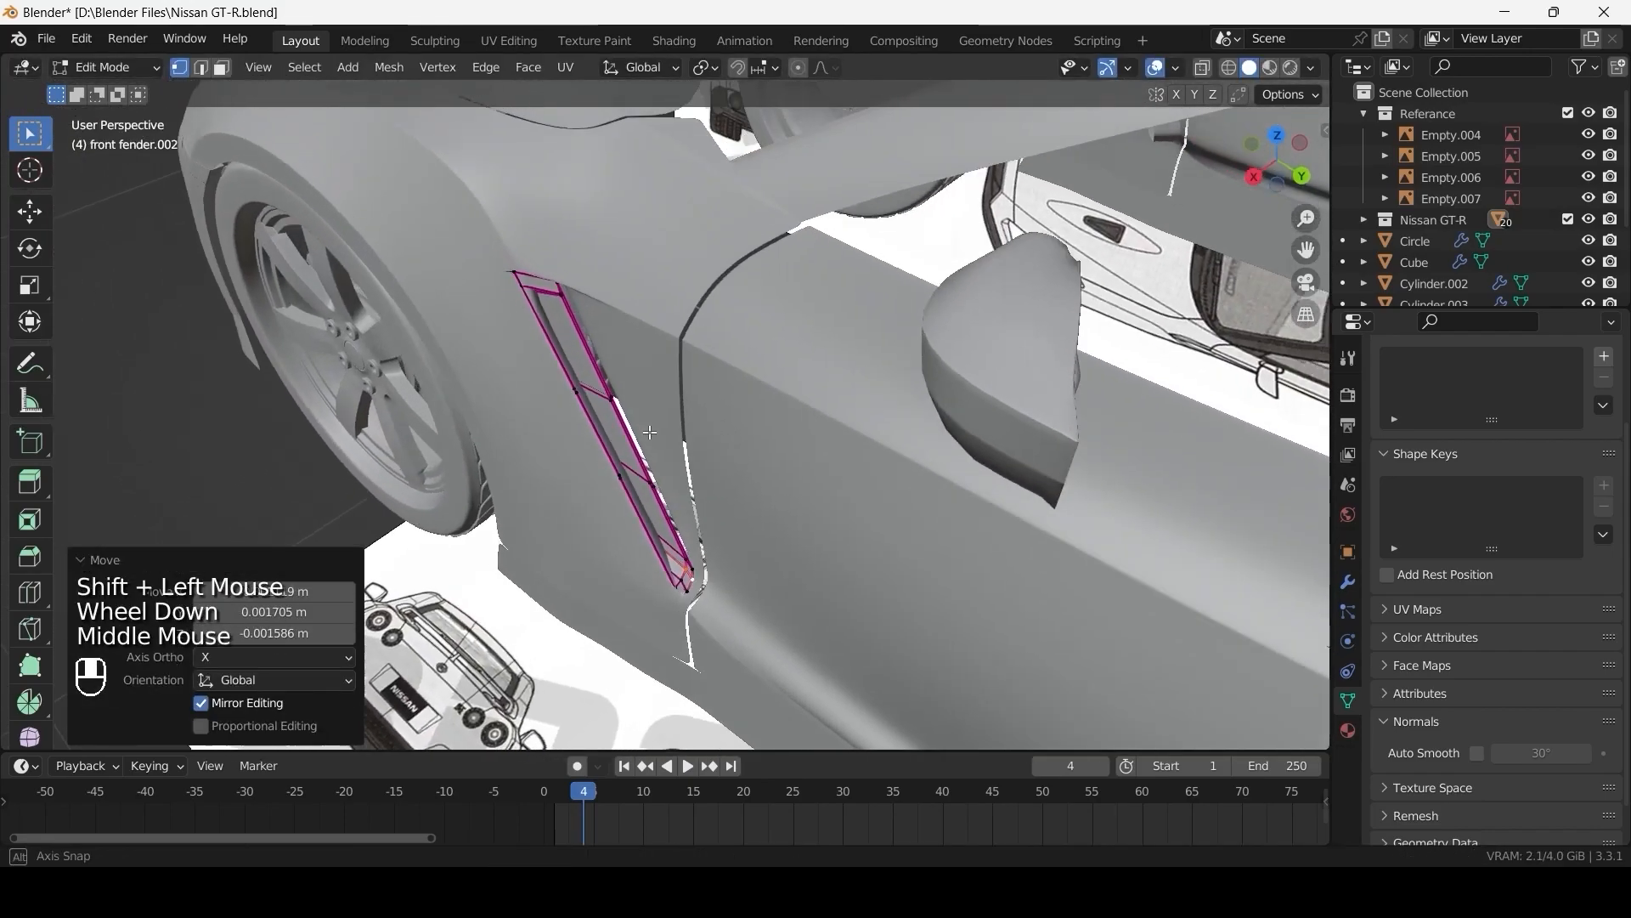
scroll(618, 226, "up", 1)
left_click(601, 194)
key("g")
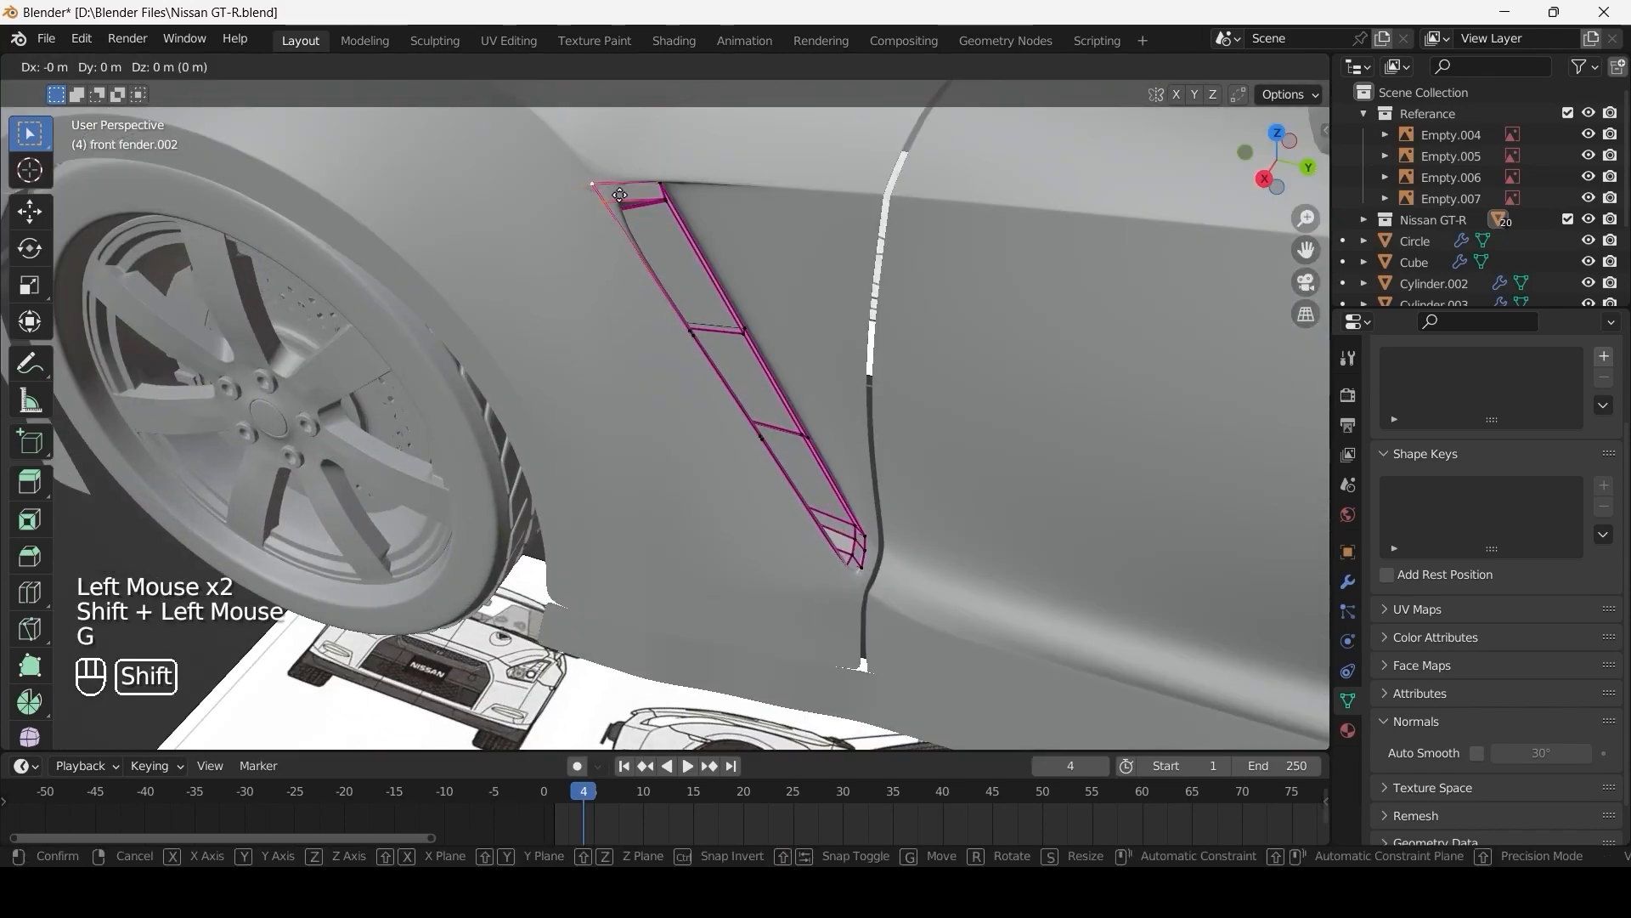
left_click(712, 186, "shift")
- Check the vent in object mode, and add two evenly spaced loop cuts across the frame's middle segment
key("Tab")
middle_click_drag(712, 186, 579, 196)
scroll(849, 382, "down", 2)
key("Tab")
scroll(577, 330, "up", 2)
right_click(579, 329)
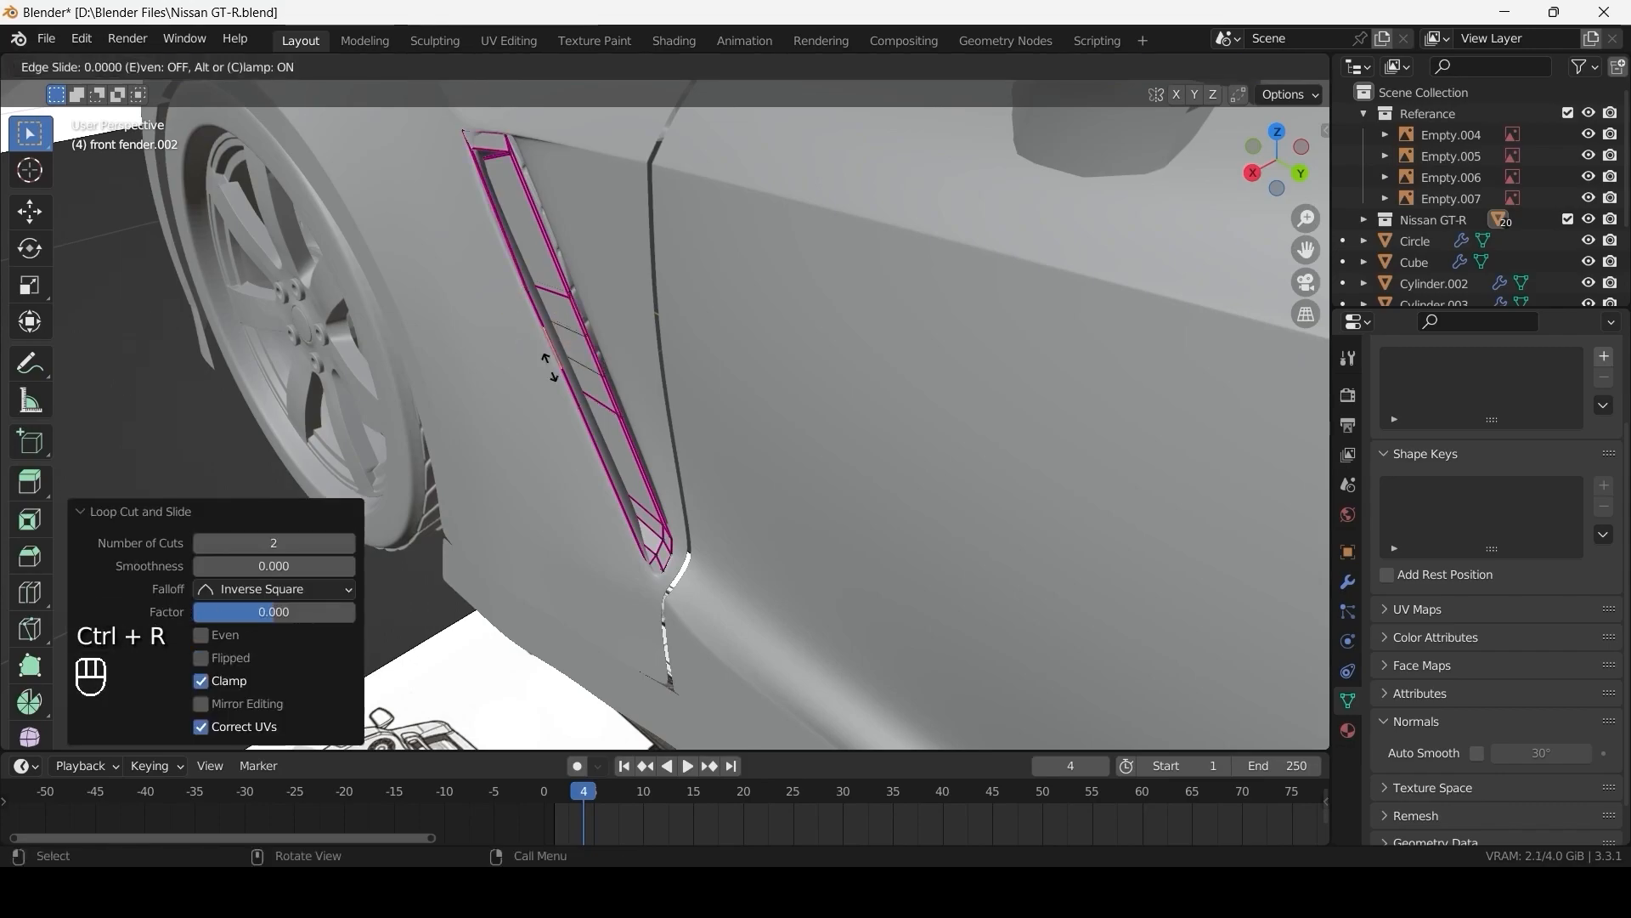
- Slide the lower of the two middle-segment loops up close to the upper one, with a factor of about 0.71
right_click(546, 357)
scroll(546, 357, "up", 3)
middle_click_drag(552, 365, 765, 382, "shift")
key("alt+z")
left_click(792, 386)
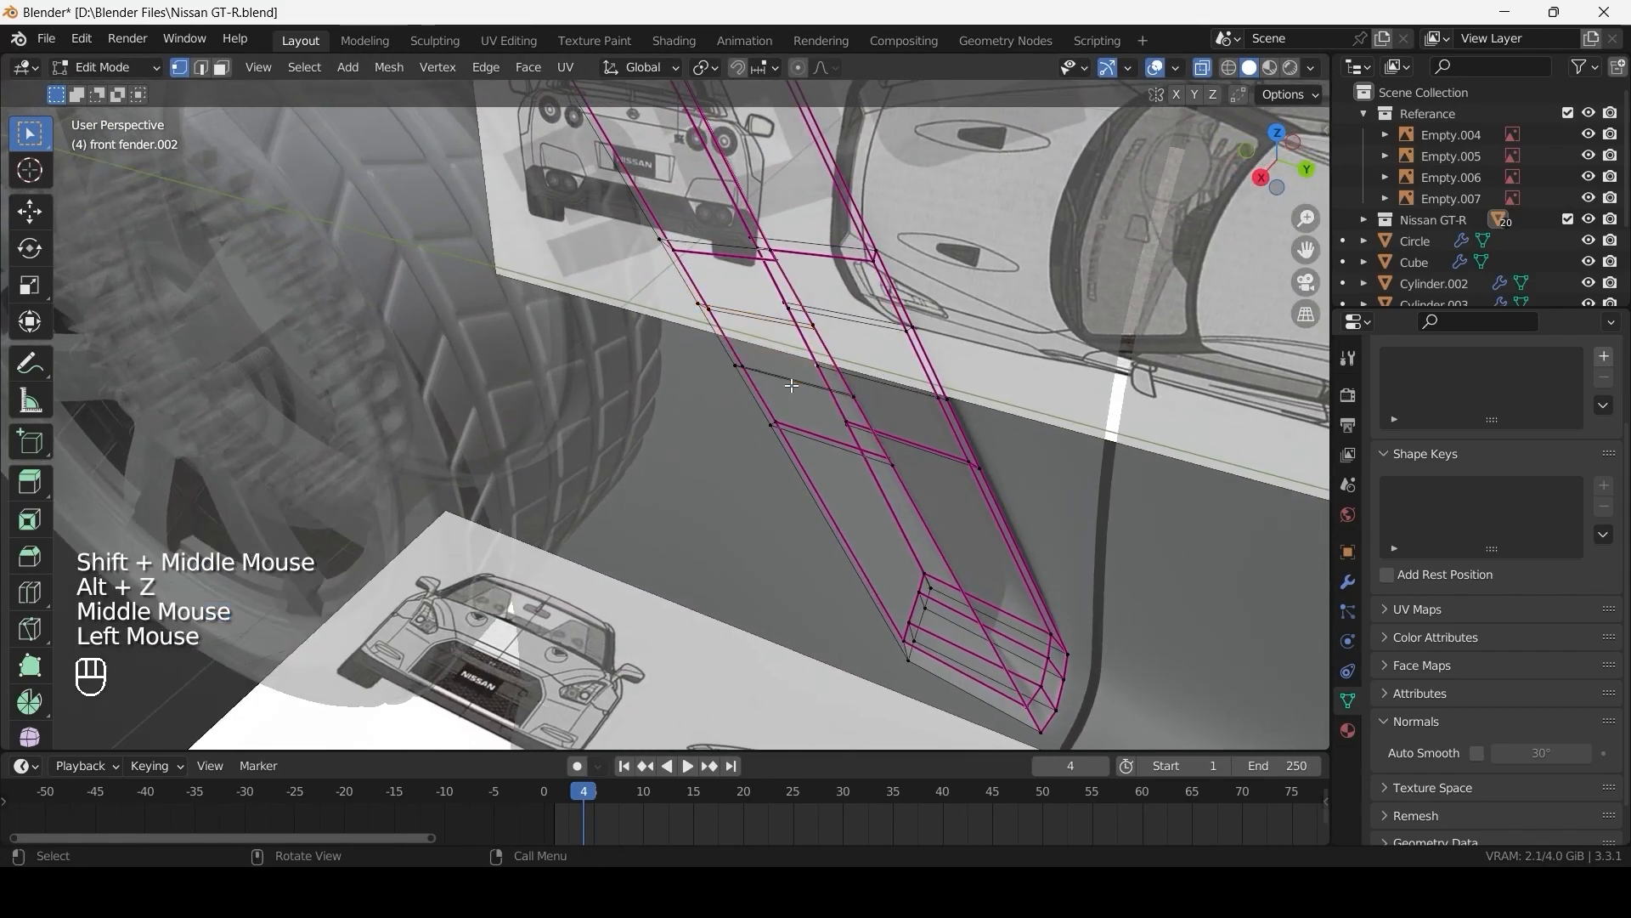
key("g")
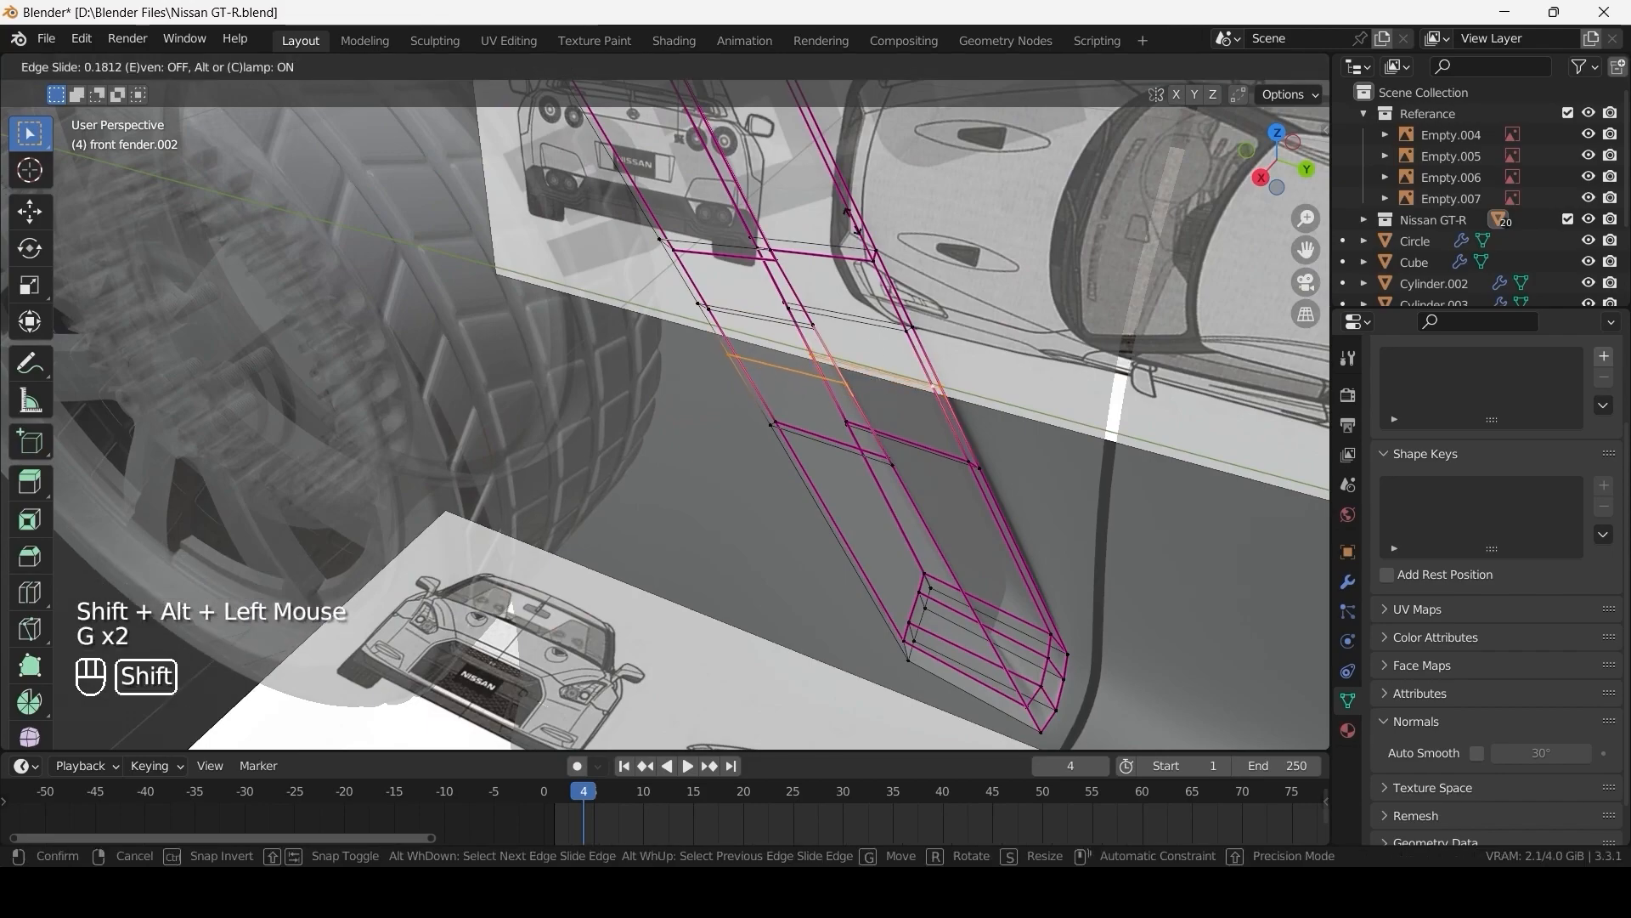
left_click(708, 567, "shift")
scroll(706, 561, "down", 2)
middle_click_drag(705, 561, 697, 546, "shift")
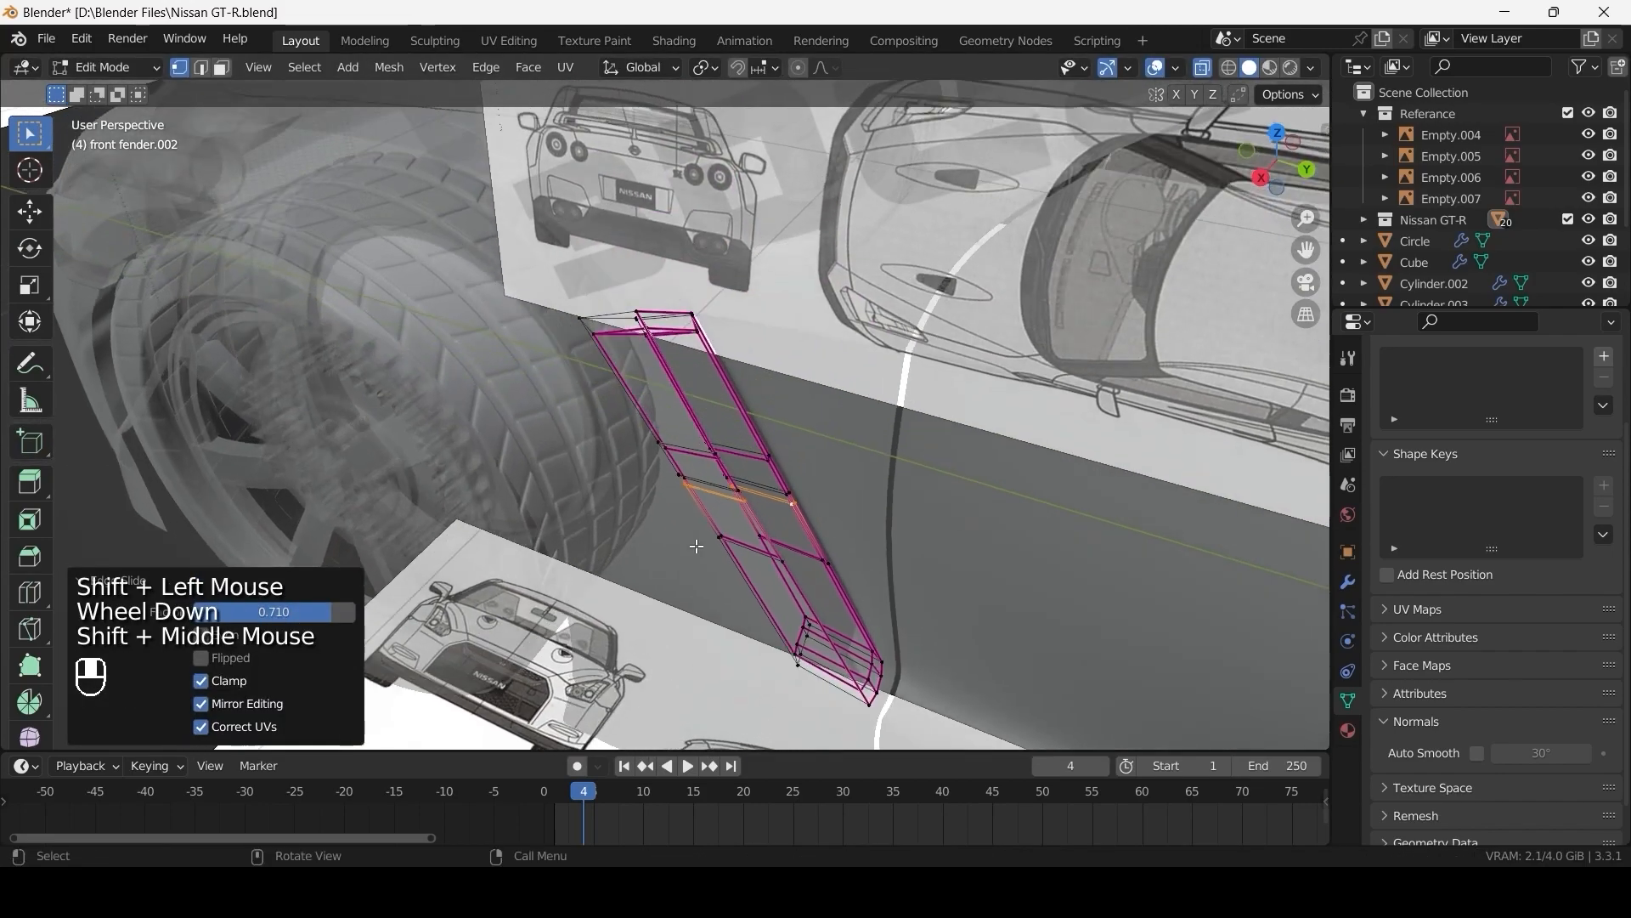
- Add two loop cuts across the vent frame's upper segment and slide the lower loop close to the upper, factor about 0.76
right_click(643, 389)
left_click(663, 413, "alt")
key("g")
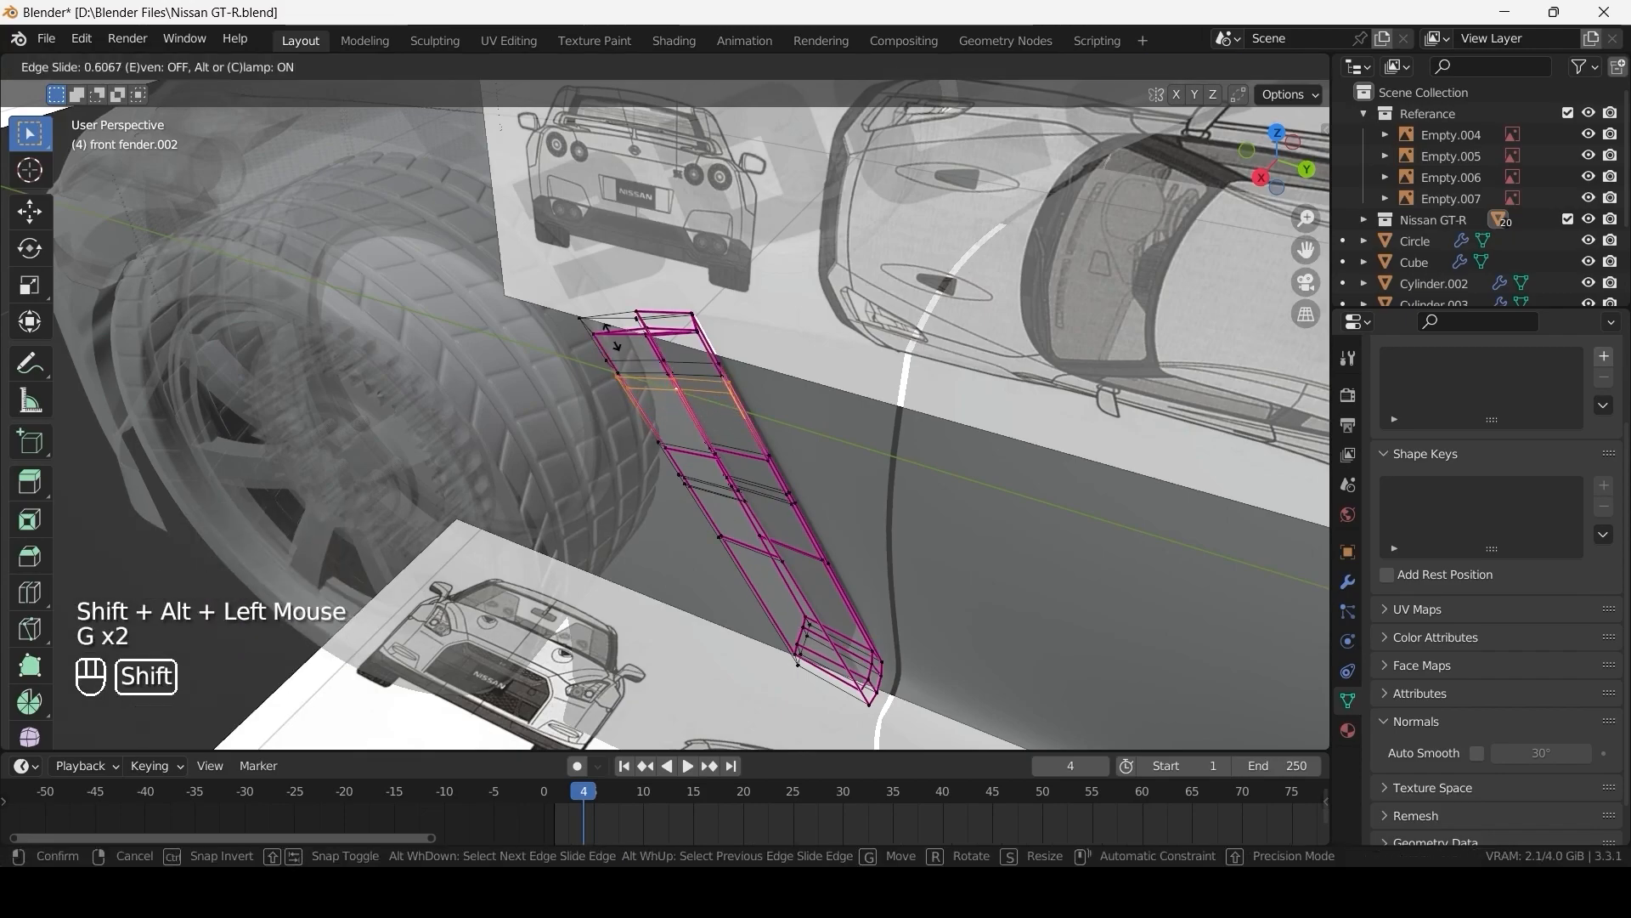
left_click(690, 524, "shift")
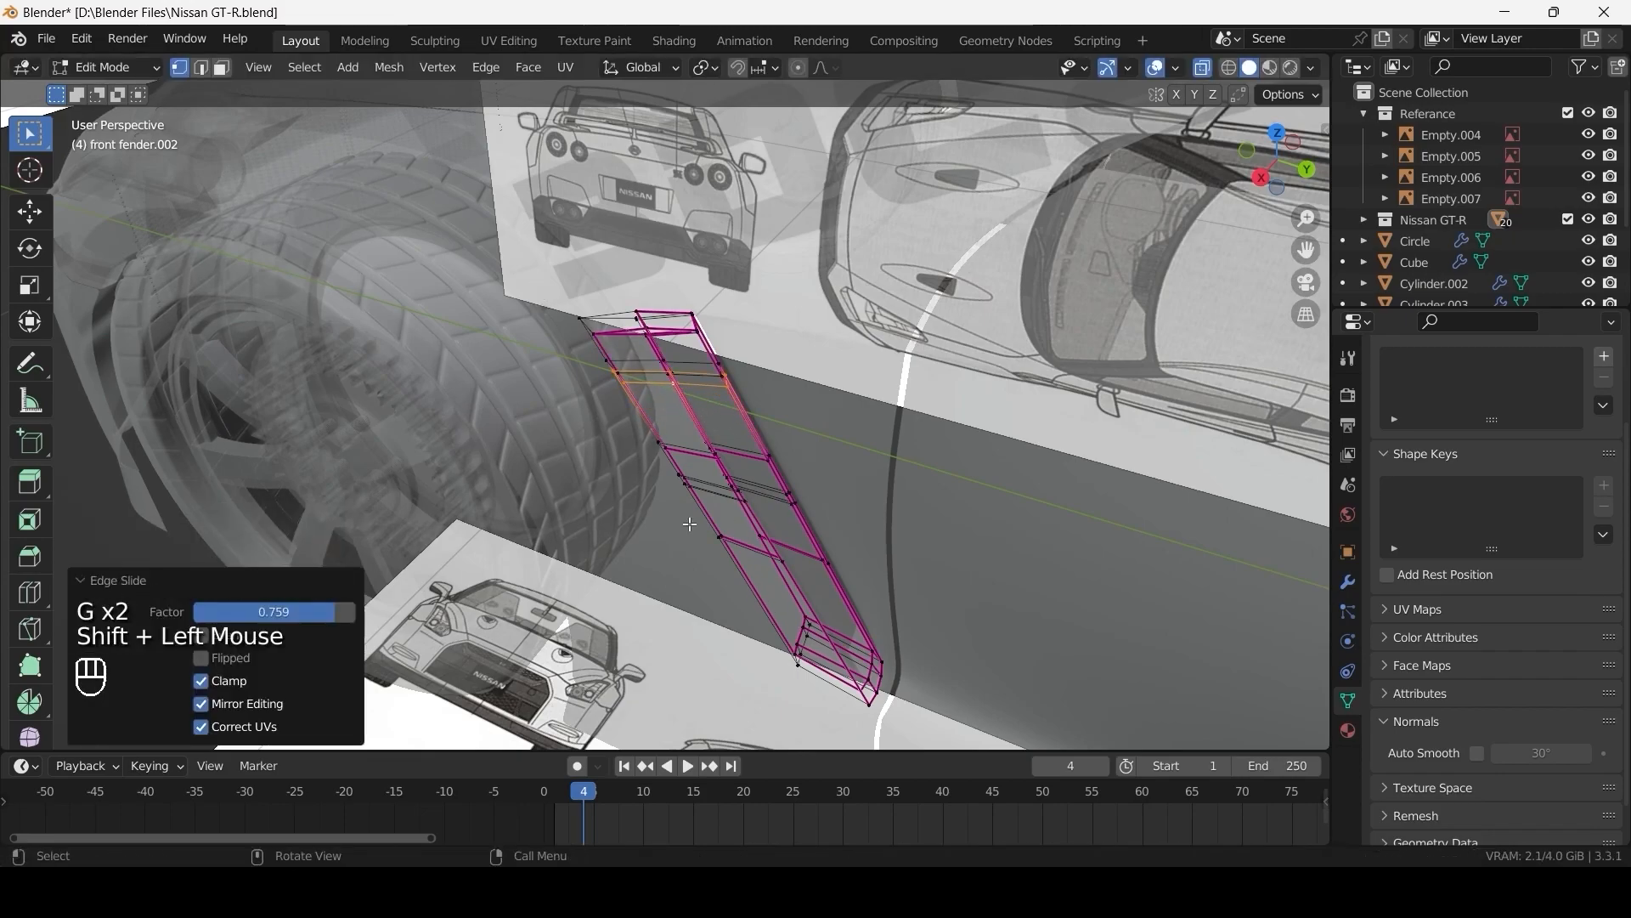
- Add two loop cuts across the vent frame's lower segment and slide one close to the other, factor about 0.66
right_click(837, 587)
key("ctrl+r")
left_click(816, 639, "alt")
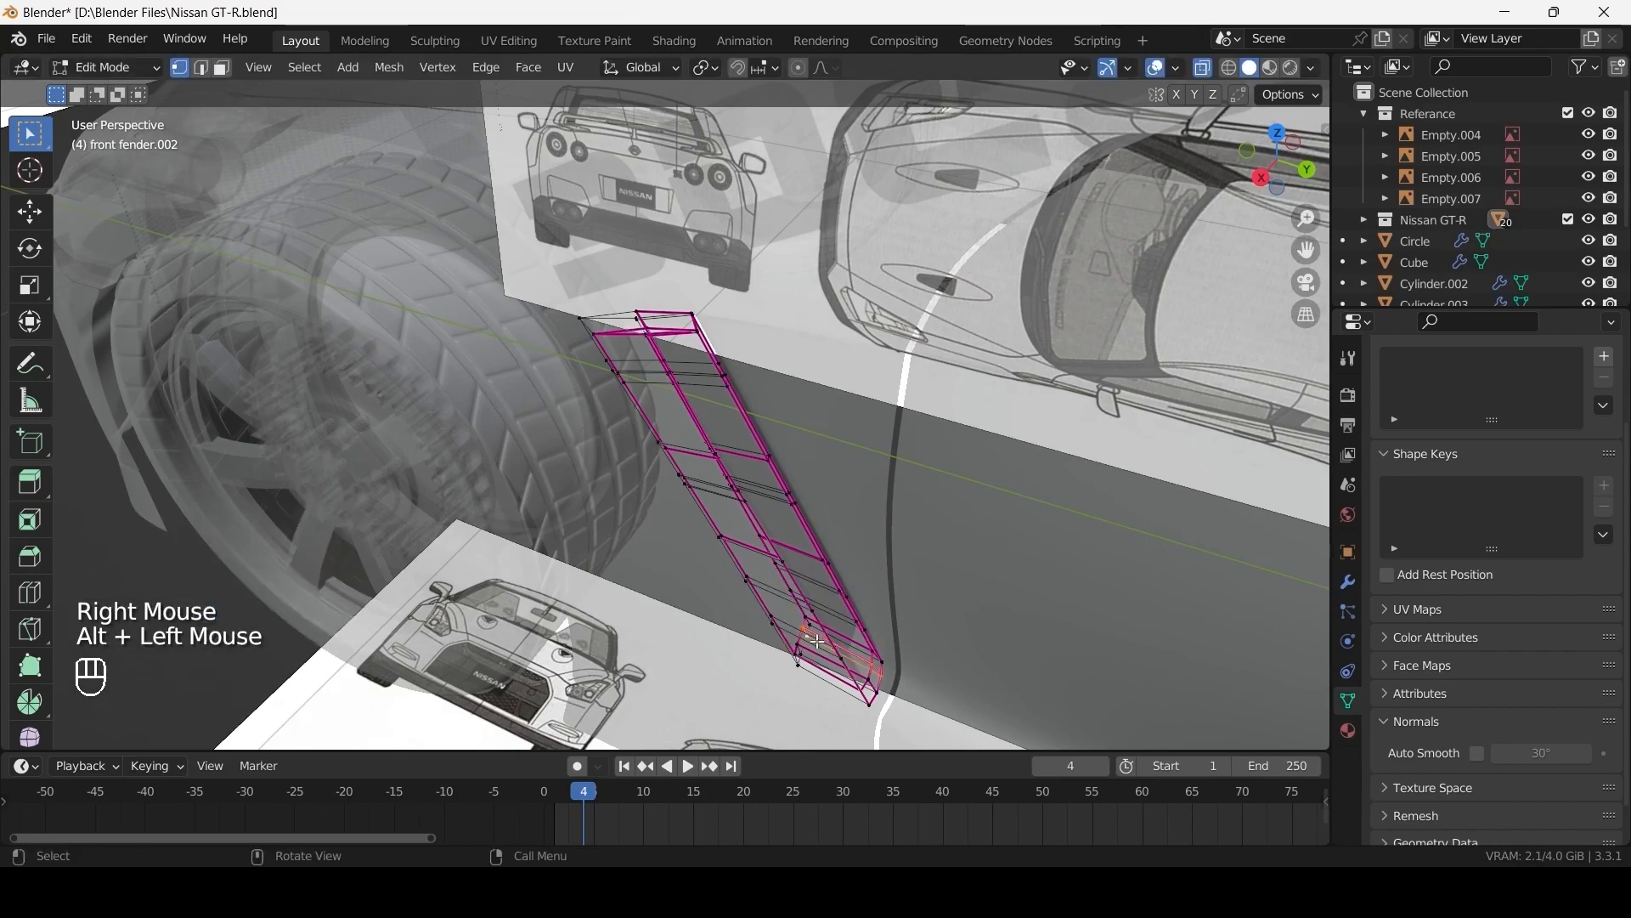
middle_click_drag(816, 639, 775, 567)
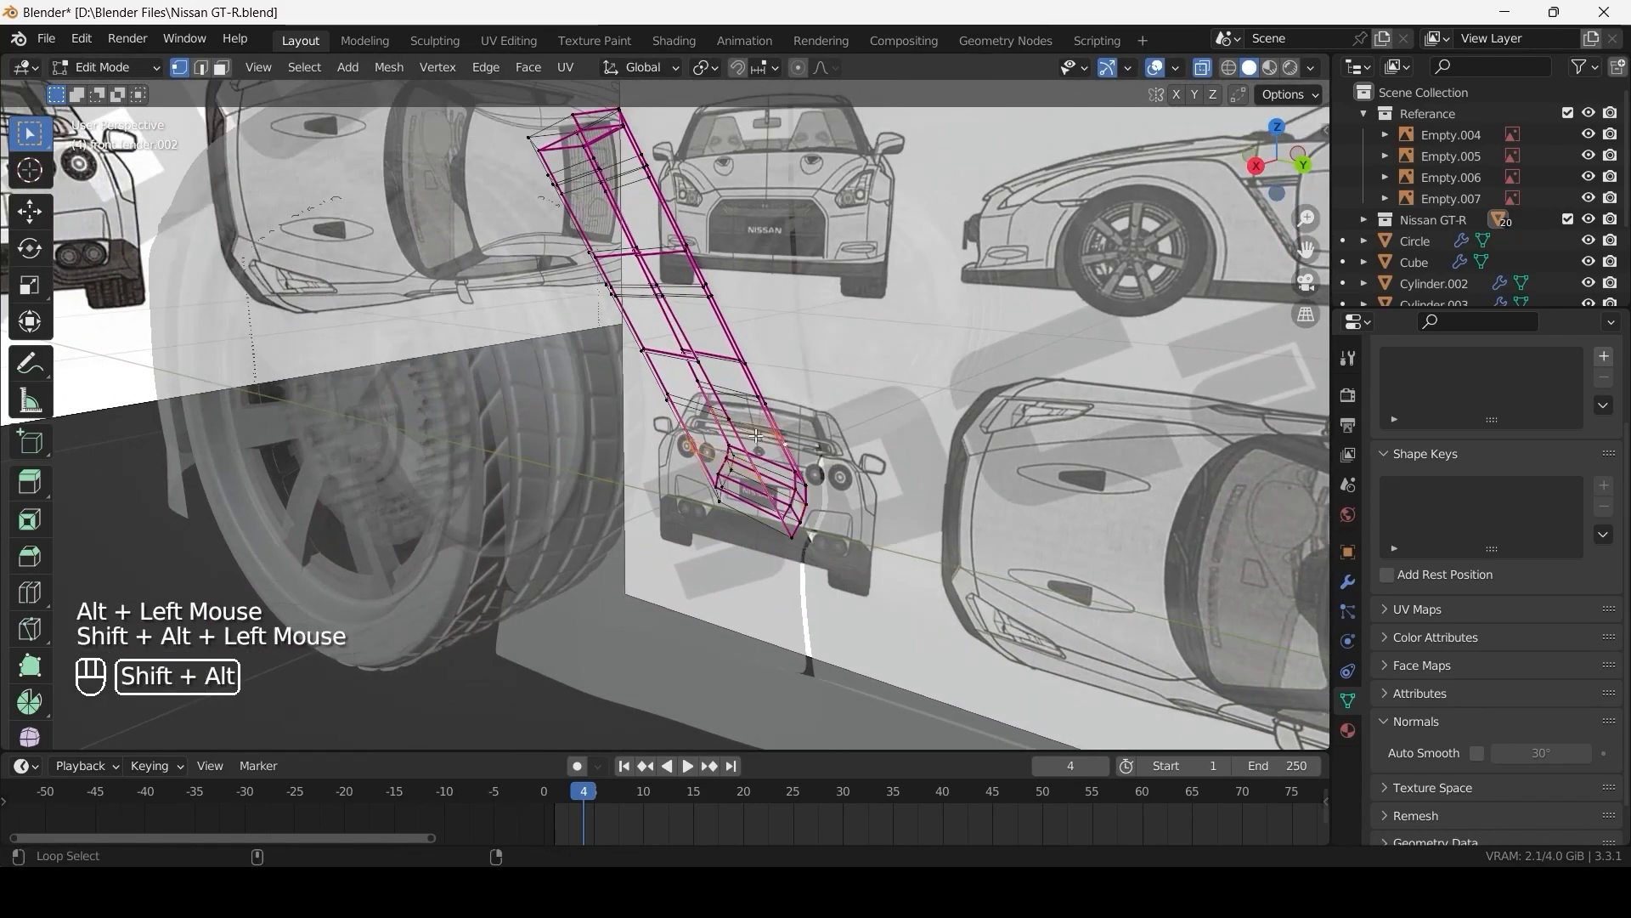
key("alt+z")
left_click(555, 340, "shift")
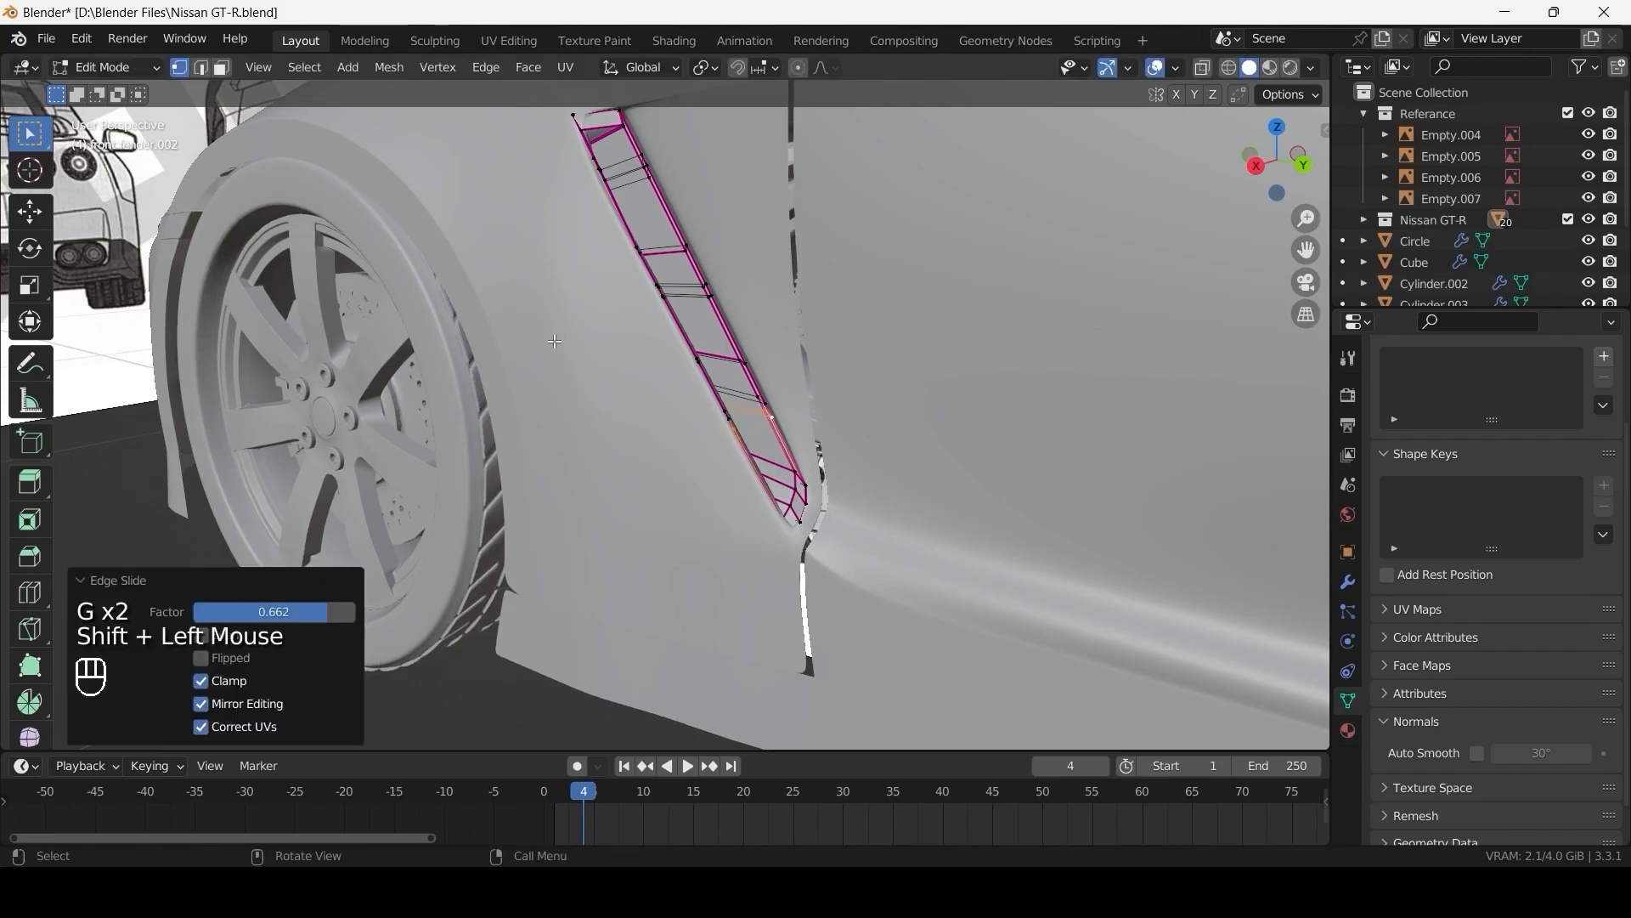
- Select the narrow faces between each pair of close loops on the vent frame's inner walls and delete them
scroll(579, 584, "up", 1)
middle_click_drag(580, 584, 668, 392, "shift")
left_click(668, 392)
left_click(726, 556, "shift")
middle_click_drag(727, 557, 672, 562, "shift")
left_click(753, 549, "shift")
scroll(672, 562, "down", 1)
mouse_move(575, 476)
middle_mouse_down("shift")
mouse_move(730, 510)
mouse_move(510, 544)
mouse_move(382, 595)
mouse_move(469, 565)
middle_mouse_up("shift")
key("alt+z")
scroll(731, 509, "up", 1)
scroll(510, 544, "up", 2)
scroll(382, 595, "up", 1)
key("alt+z")
scroll(470, 565, "up", 1)
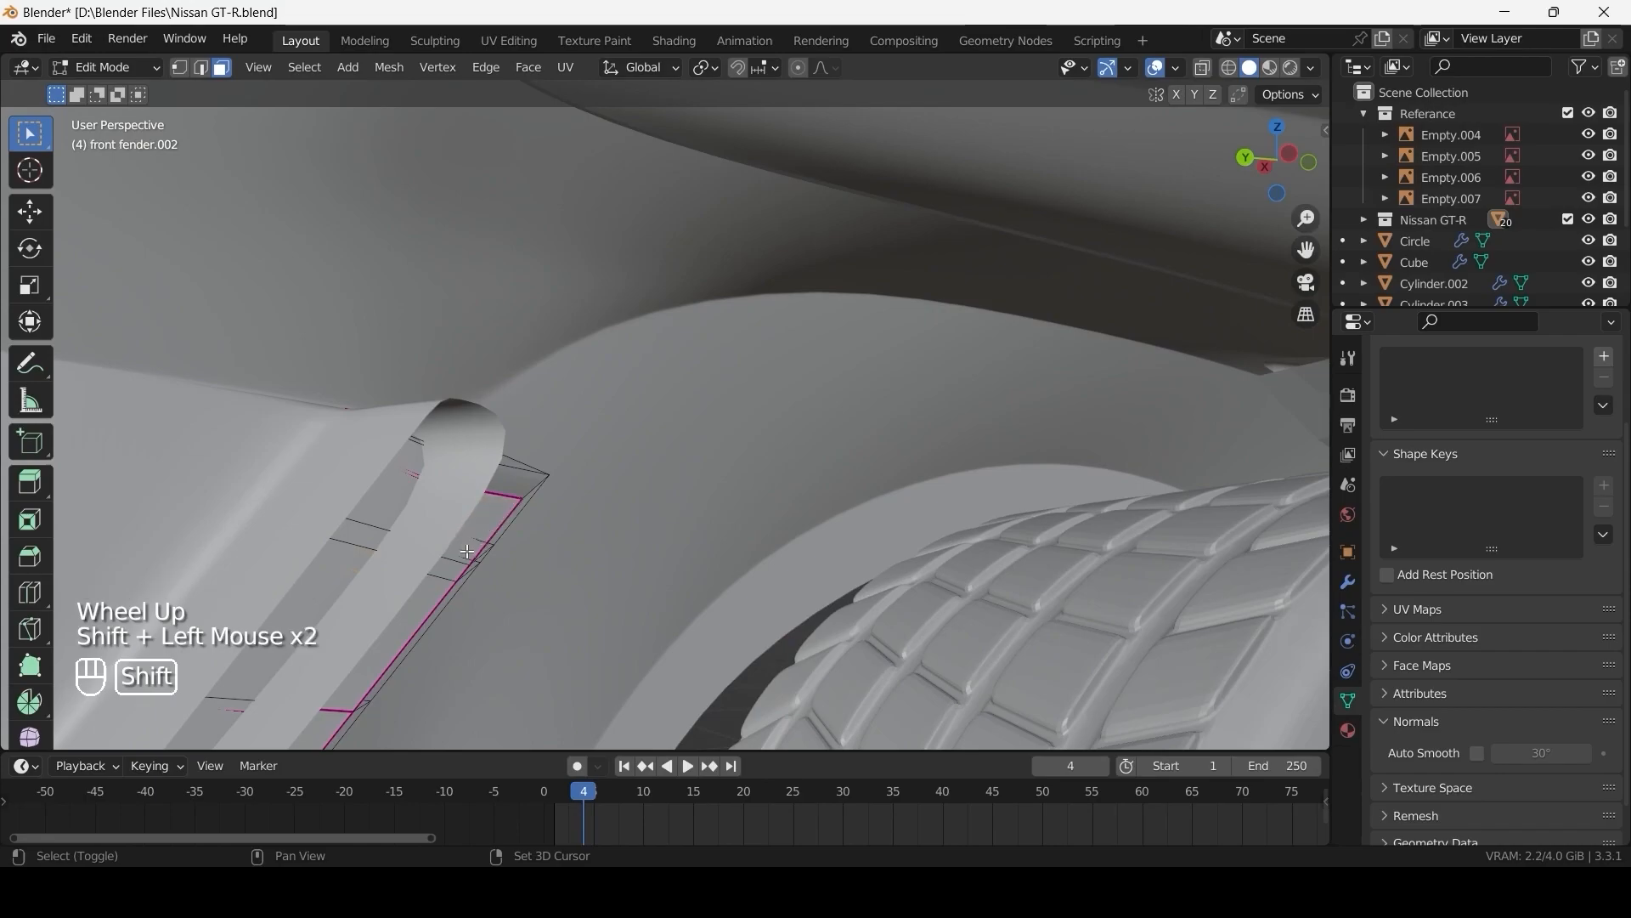
key("alt+z")
key("alt+z")
middle_click_drag(432, 559, 950, 408)
scroll(679, 578, "up", 2)
left_click(899, 598, "shift")
scroll(859, 608, "down", 1)
scroll(859, 608, "up", 1)
middle_click_drag(950, 476, 943, 561)
left_click(792, 652, "shift")
middle_click_drag(792, 652, 919, 399, "shift")
middle_click_drag(749, 715, 627, 132)
scroll(765, 595, "down", 2)
key("x")
key("x")
left_click(655, 307)
- Select the edge loops around the upper pair of openings in the vent frame and bridge them into a slat
scroll(538, 346, "down", 1)
mouse_move(539, 347)
middle_mouse_down()
mouse_move(605, 392)
mouse_move(542, 357)
mouse_move(537, 332)
mouse_move(785, 326)
mouse_move(521, 303)
mouse_move(510, 340)
middle_mouse_up()
key("Tab")
key("Tab")
scroll(537, 332, "up", 2)
key("alt+z")
key("alt+z")
left_click(772, 325, "alt")
scroll(771, 325, "down", 2)
key("alt+z")
key("alt+z")
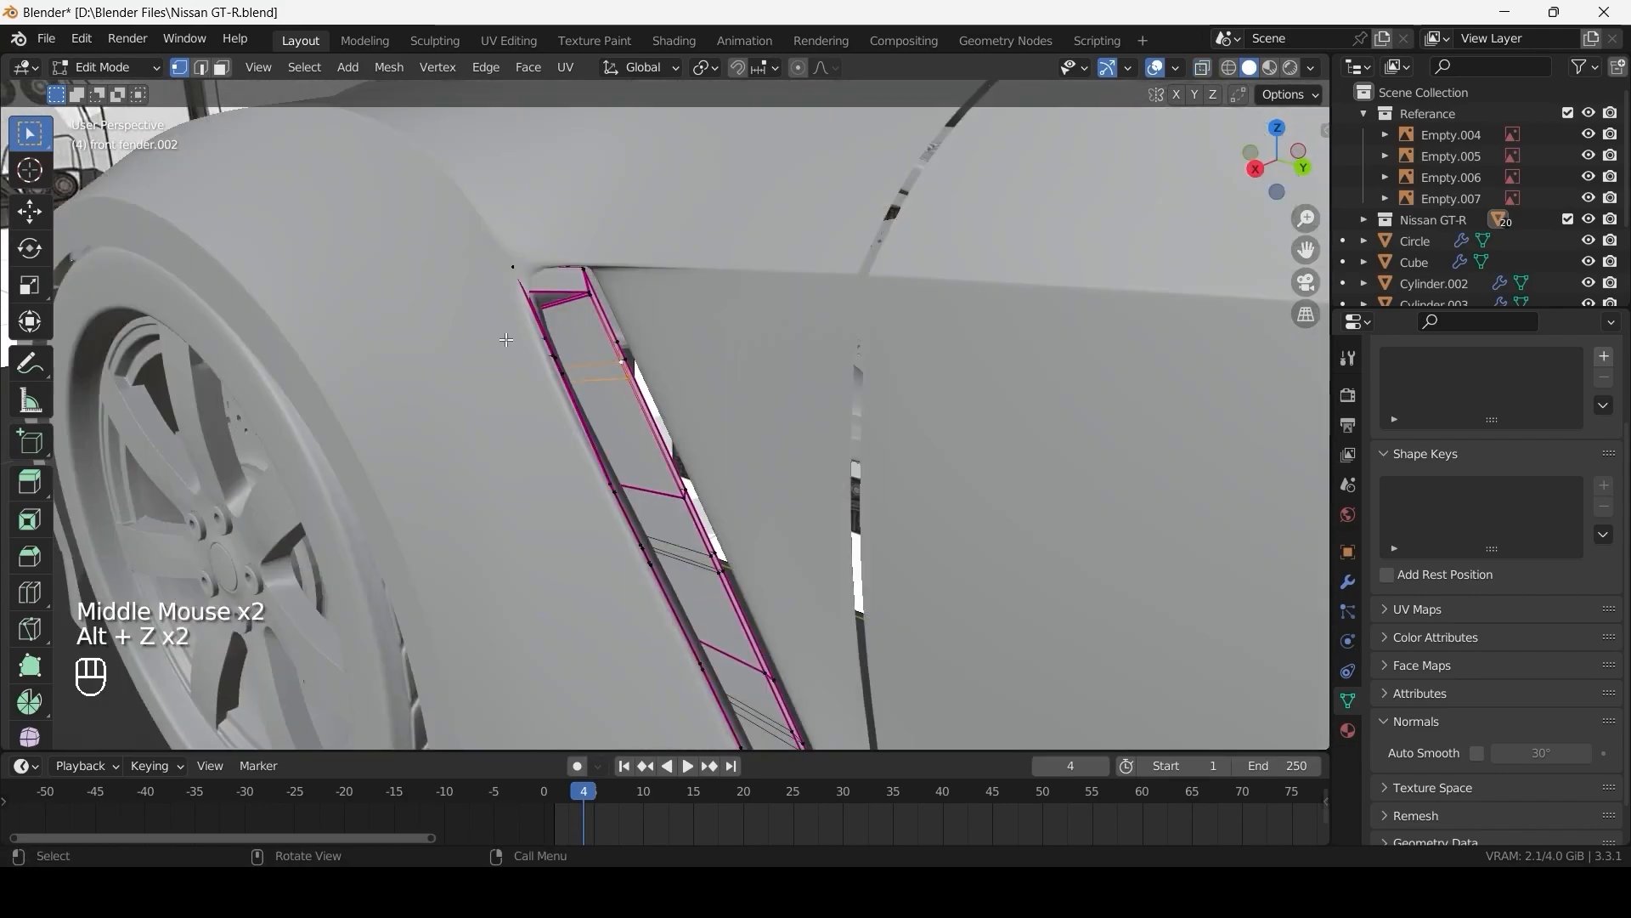
scroll(613, 442, "up", 1)
middle_click_drag(628, 467, 951, 348, "shift")
scroll(581, 372, "up", 3)
scroll(852, 364, "down", 1)
scroll(952, 349, "down", 1)
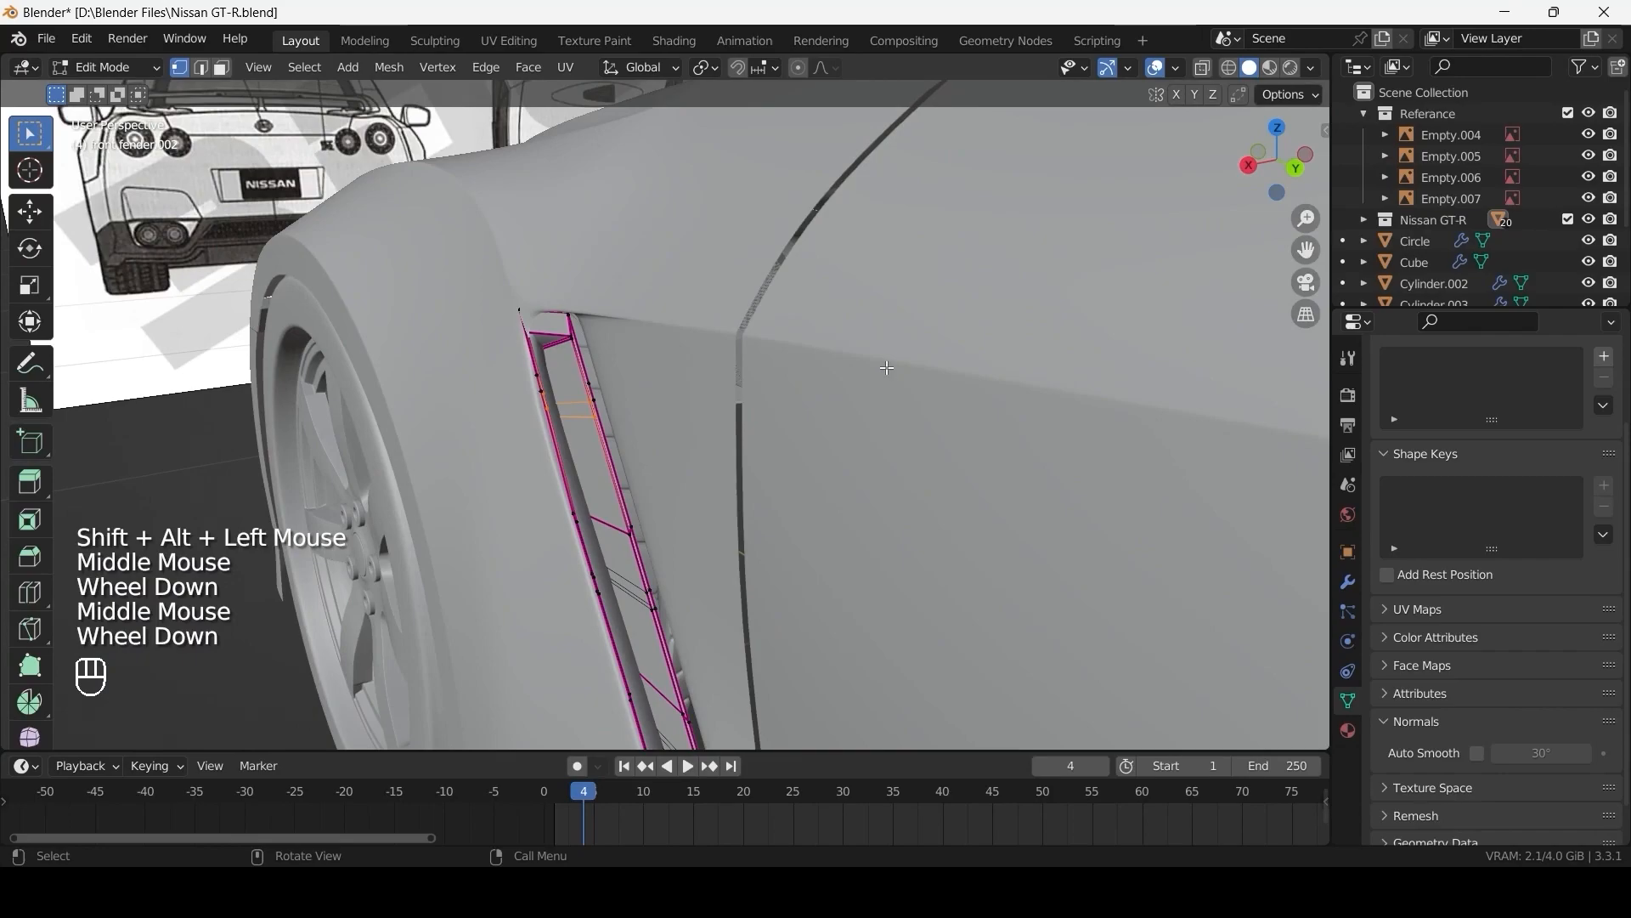
right_click(965, 343)
mouse_move(901, 330)
left_click(1006, 331)
middle_click_drag(639, 417, 807, 308, "shift")
scroll(807, 340, "up", 1)
- Select the edge loops around the middle pair of openings in the vent frame and bridge them into a slat
left_click(811, 481, "alt")
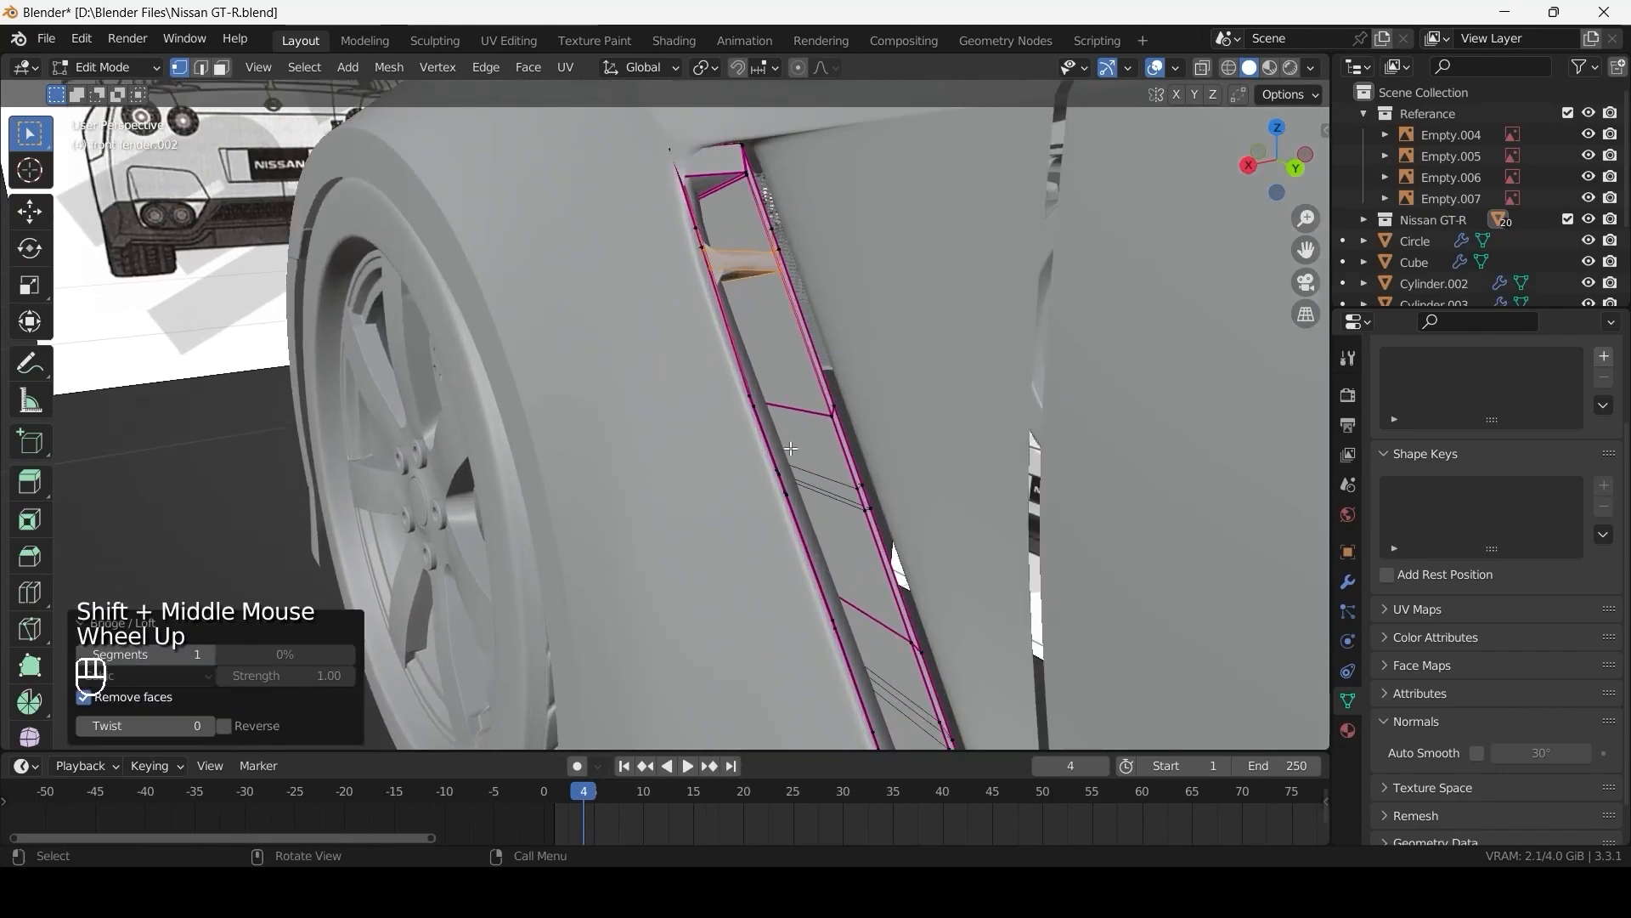
middle_click_drag(812, 478, 748, 393)
scroll(436, 372, "up", 1)
right_click(789, 421)
left_click(935, 331)
middle_click_drag(858, 357, 985, 397, "shift")
scroll(985, 397, "down", 2)
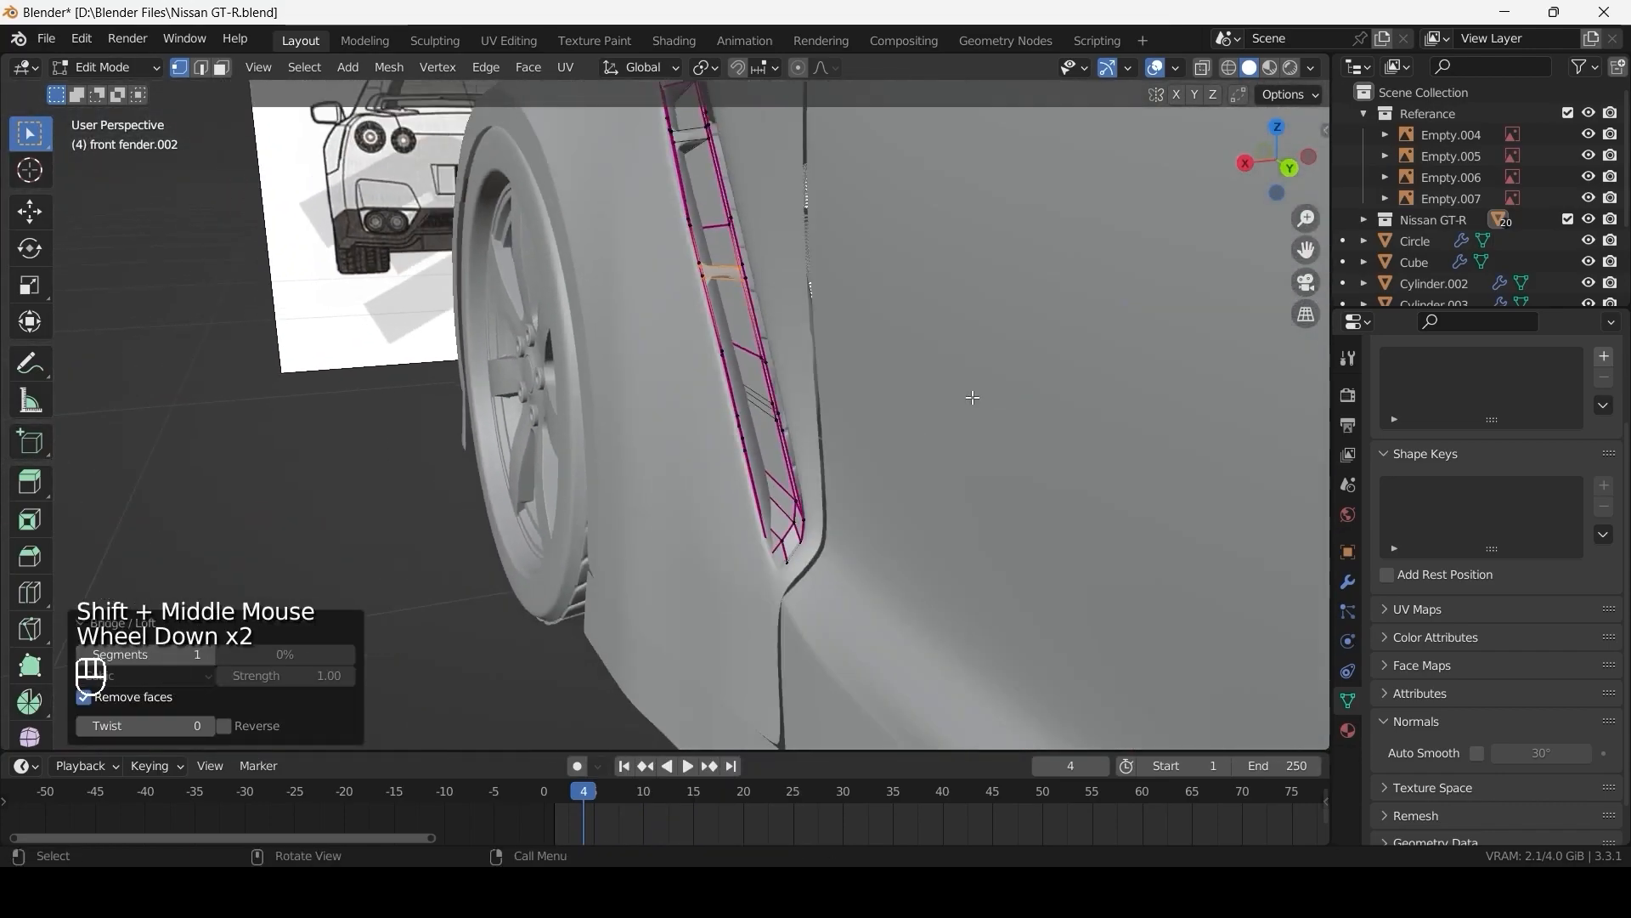
- Select the edge loops around the lower pair of openings in the vent frame and bridge them into a slat
scroll(748, 355, "up", 1)
scroll(823, 395, "up", 1)
middle_click_drag(822, 394, 994, 390)
left_click(1134, 396, "alt")
scroll(1129, 401, "down", 1)
scroll(994, 390, "down", 2)
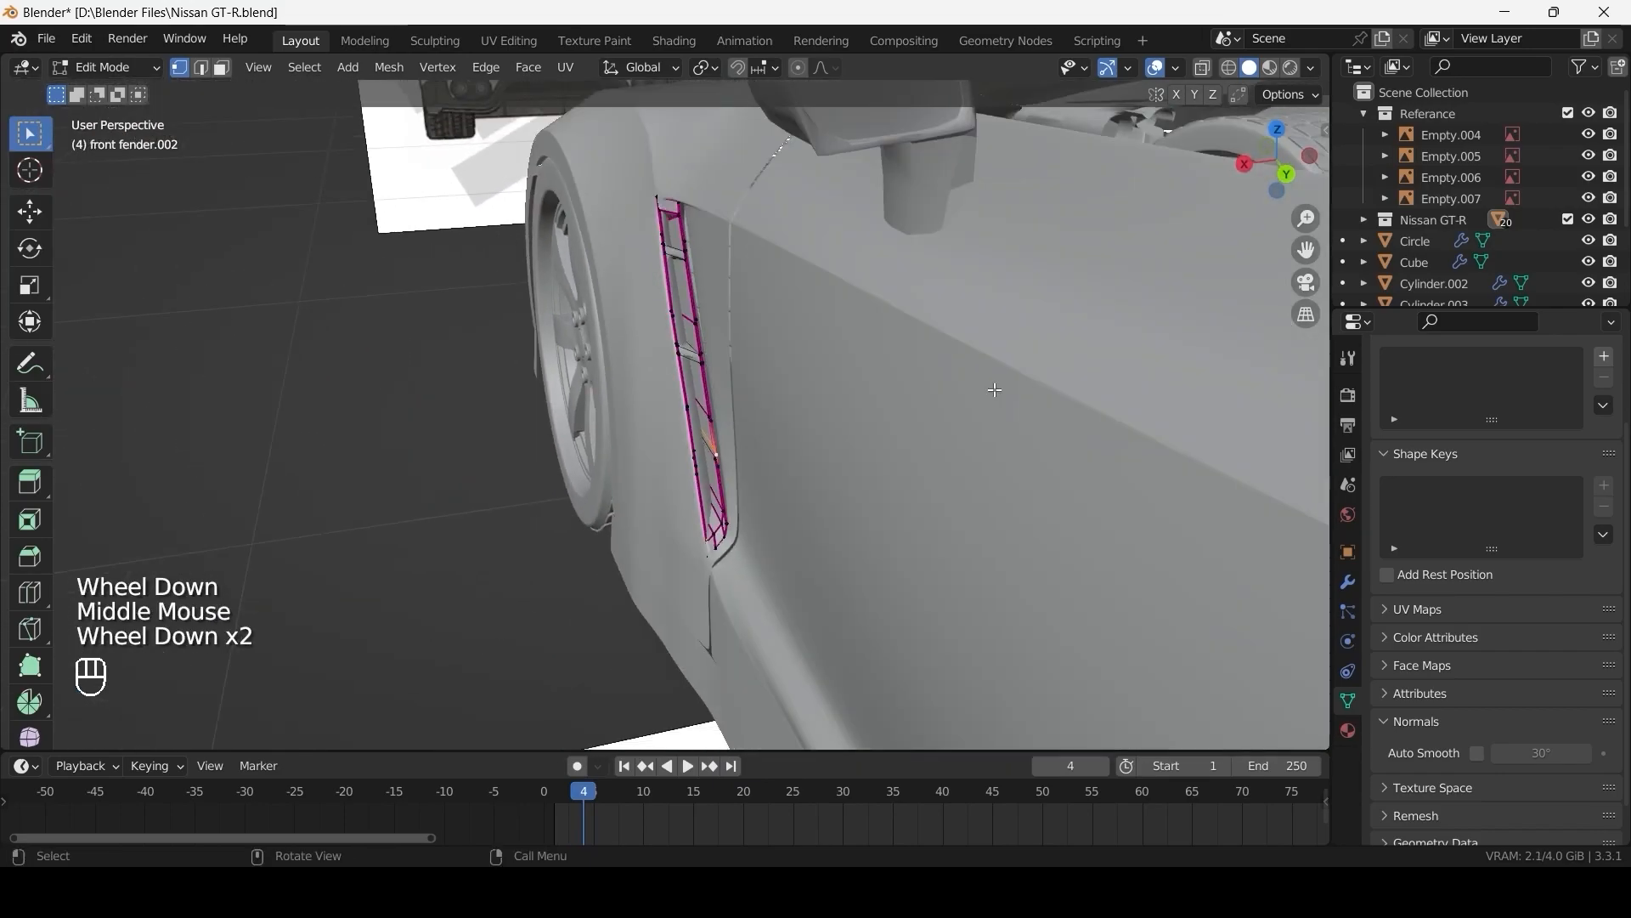
scroll(909, 507, "up", 4)
scroll(880, 598, "down", 2)
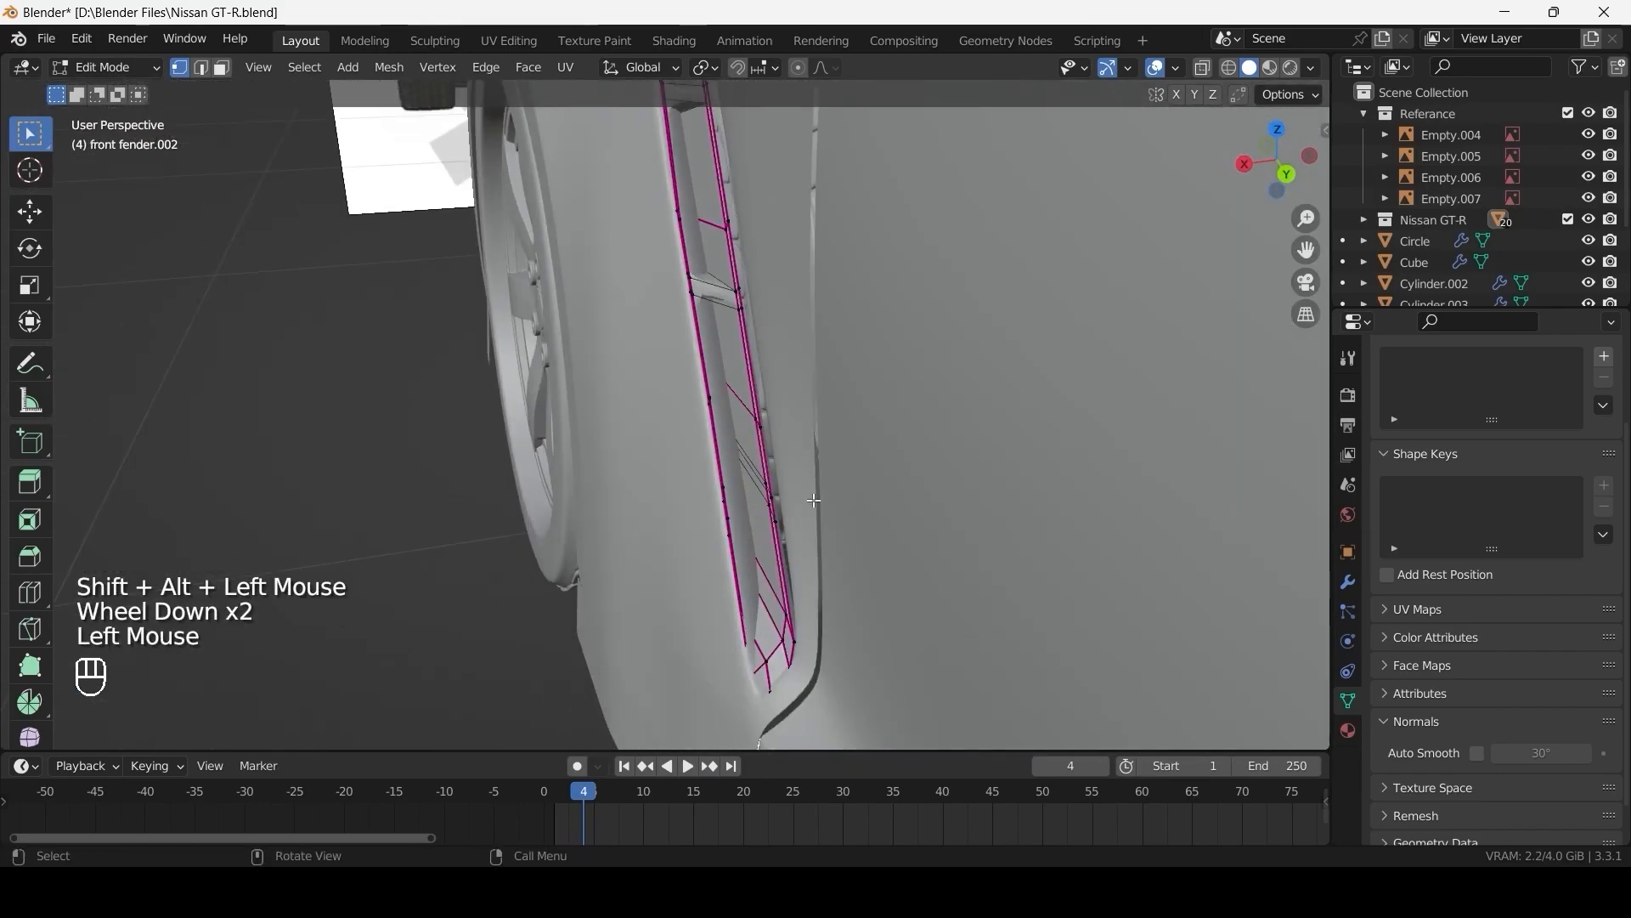
scroll(798, 537, "up", 2)
left_click(911, 606)
left_click(911, 609, "alt")
middle_click_drag(911, 605, 703, 491)
scroll(437, 452, "up", 2)
left_click(436, 455, "alt+shift")
scroll(539, 485, "down", 1)
right_click(703, 490)
mouse_move(669, 332)
left_click(789, 330)
scroll(751, 416, "down", 2)
- Select the vertices along the vent frame's wheel-facing side in X-ray view and move them slightly along Y
middle_click_drag(748, 428, 671, 350)
scroll(834, 477, "up", 2)
scroll(820, 484, "down", 2)
key("alt+z")
key("alt+z")
scroll(746, 494, "down", 2)
key("alt+z")
left_click(693, 385, "shift")
left_click_drag(671, 350, 684, 375, "shift")
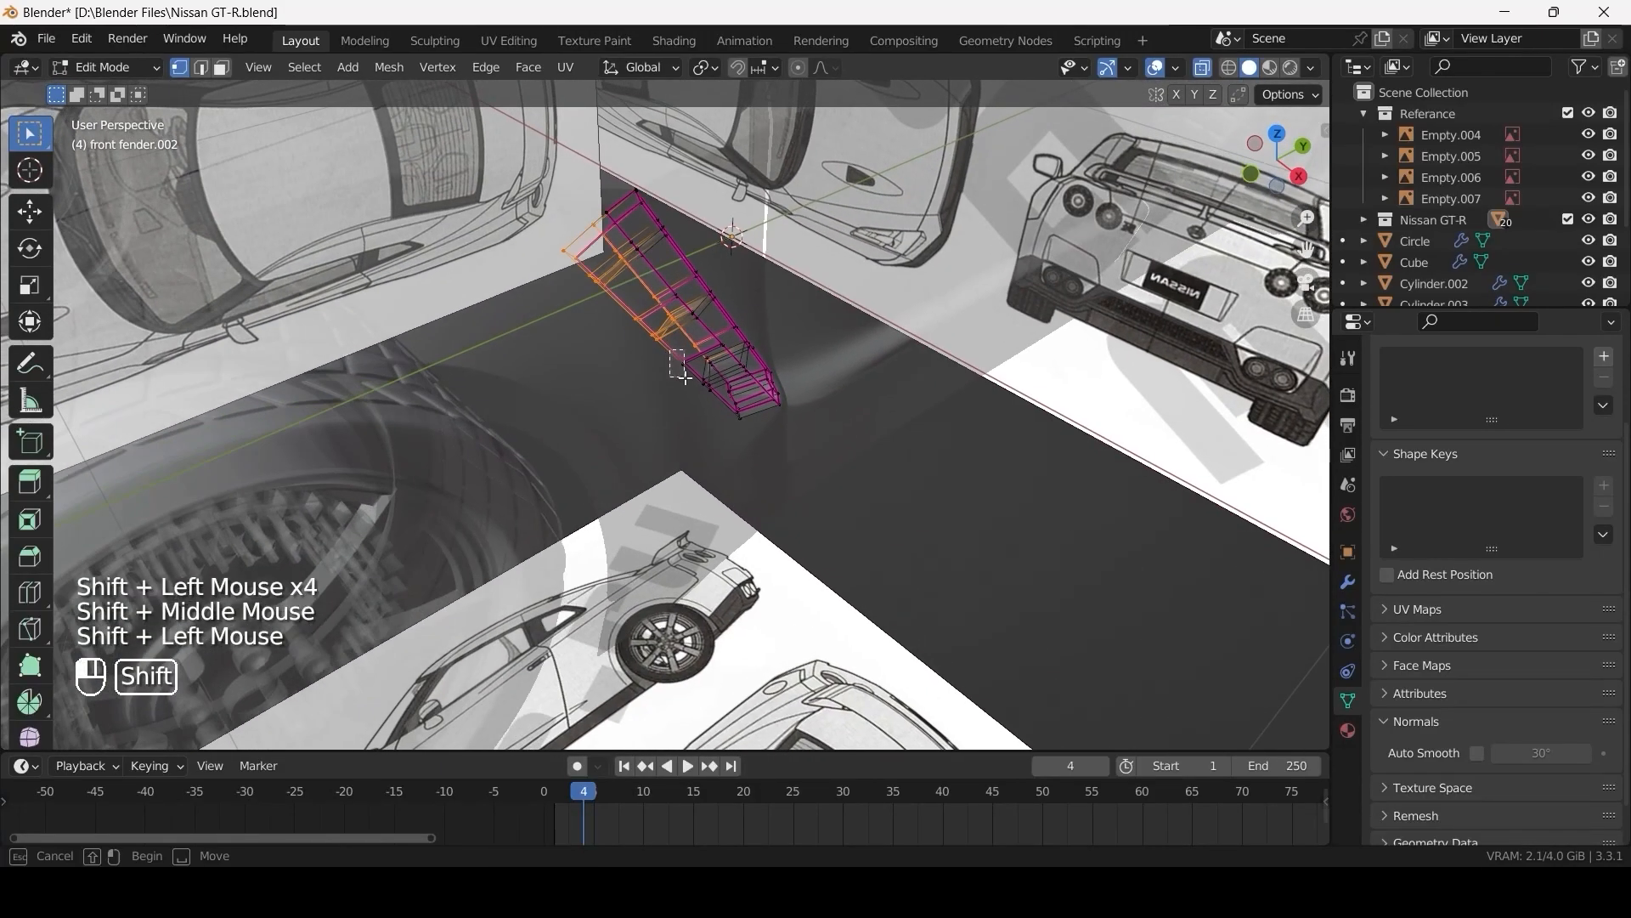
middle_click_drag(747, 432, 721, 411)
left_click(721, 411, "shift")
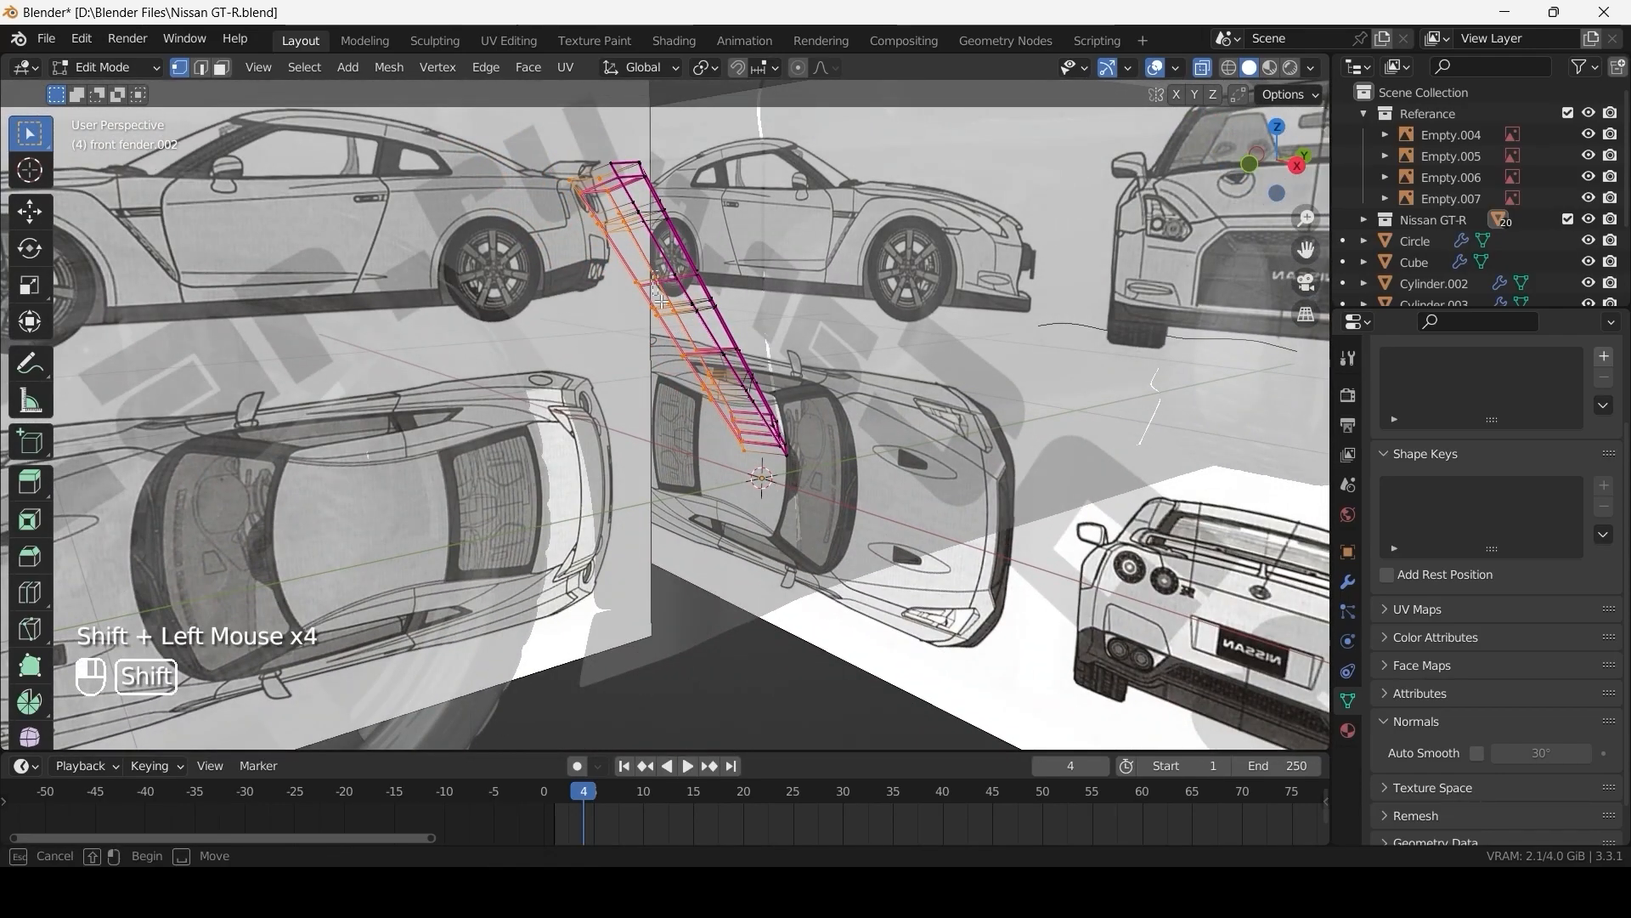
middle_click_drag(629, 304, 572, 379)
key("g")
key("y")
left_click(476, 357, "shift")
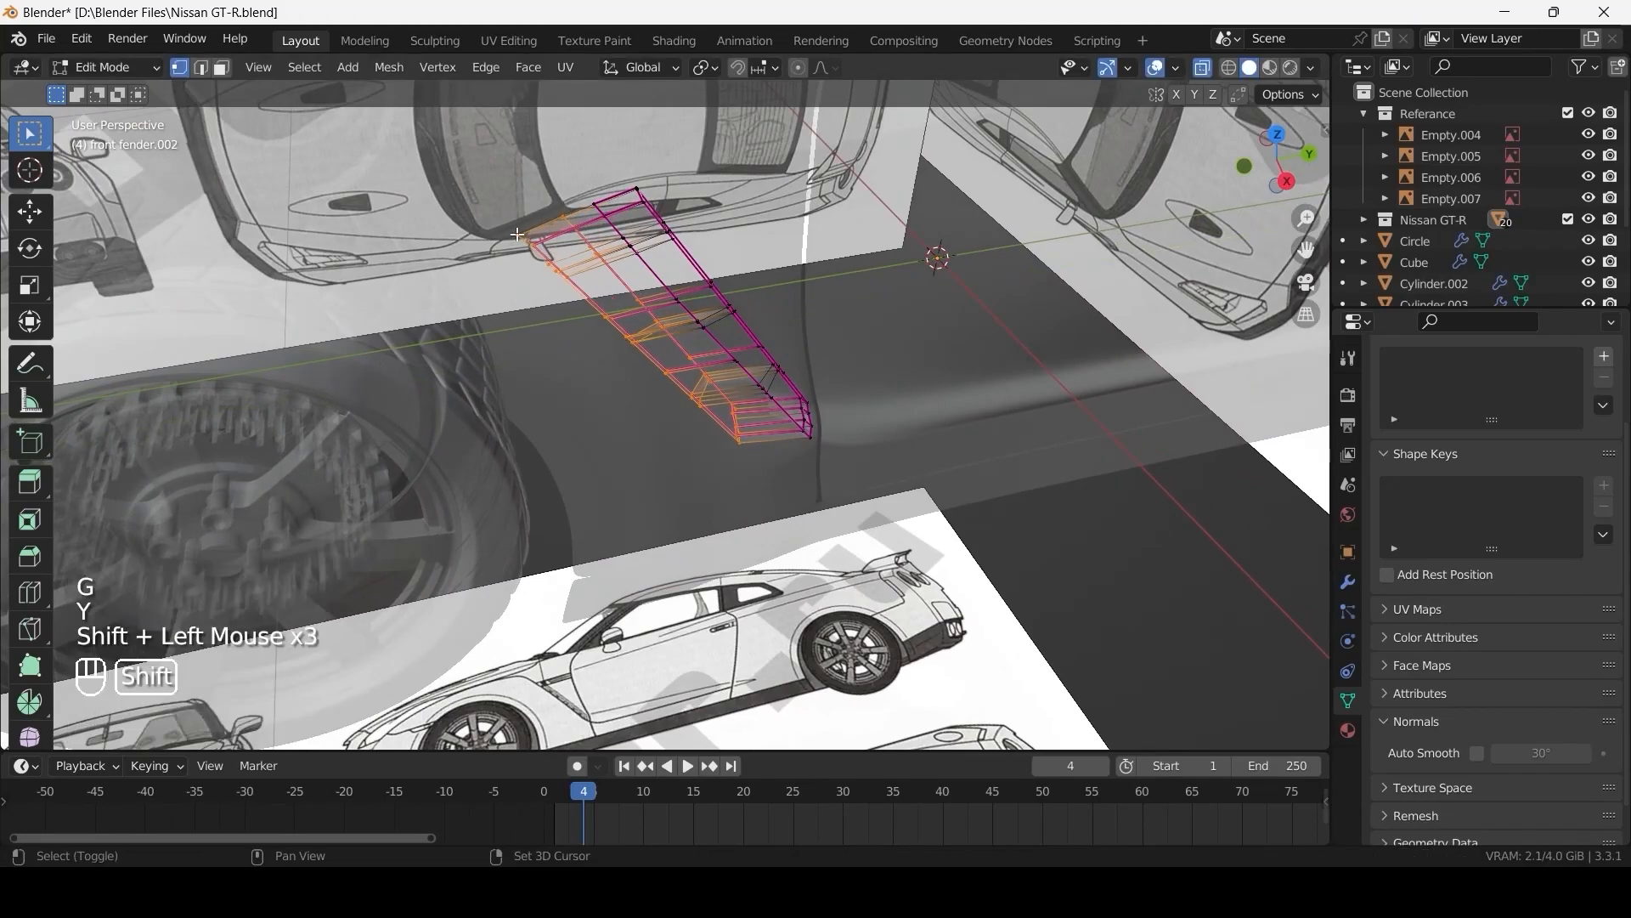
- Move the selected wheel-side vertices of the vent frame slightly along X
middle_click_drag(583, 229, 724, 229)
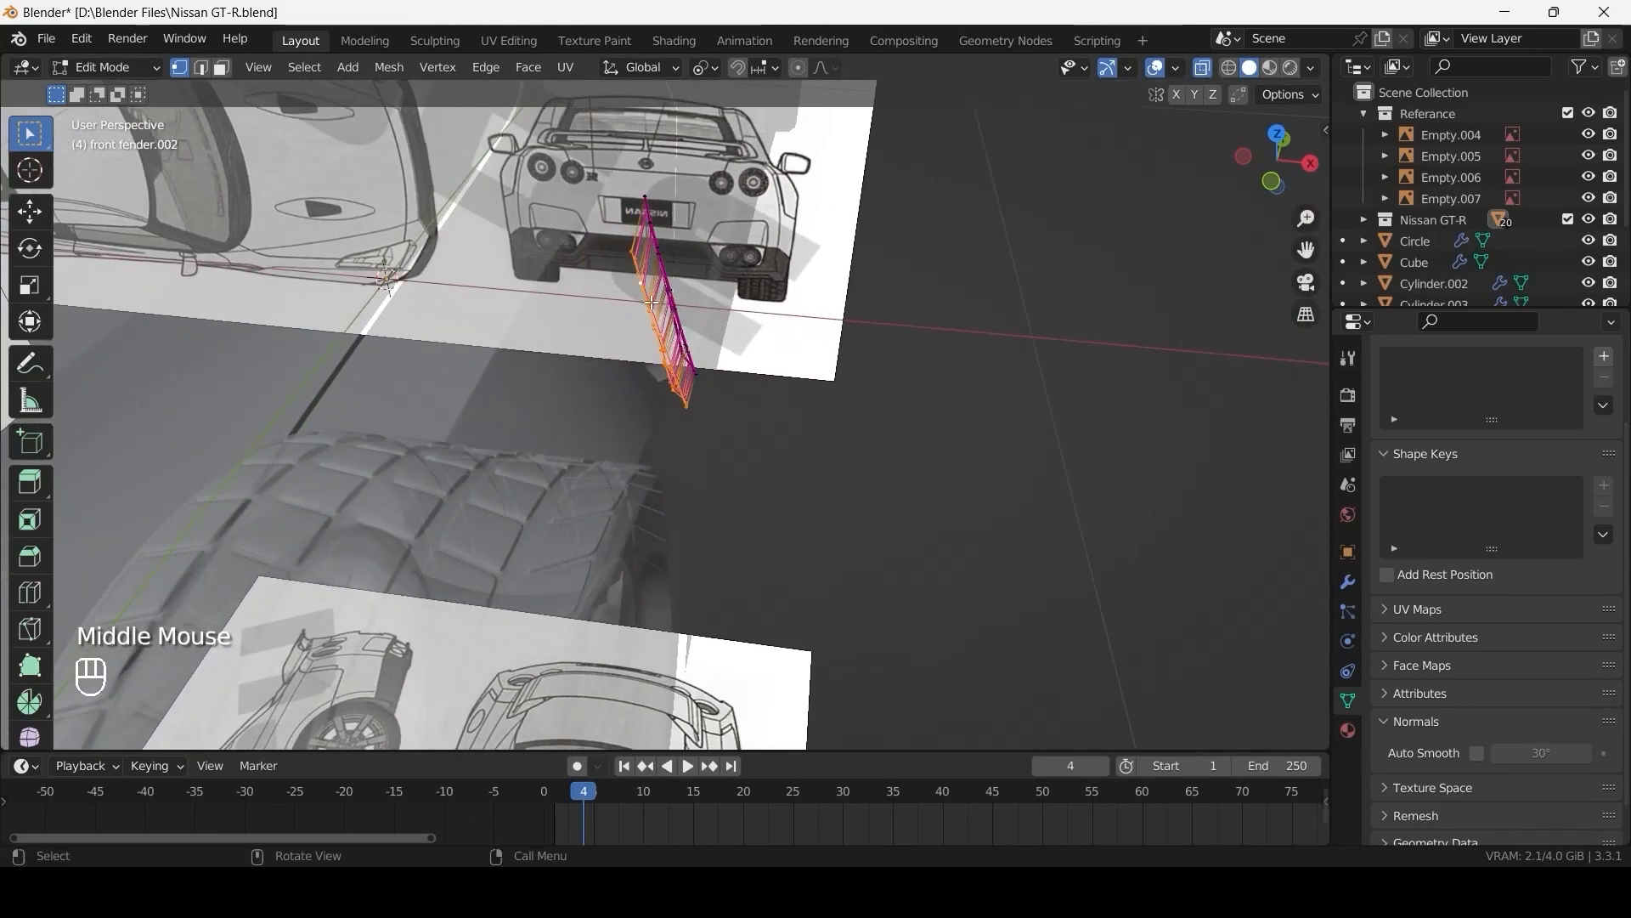
middle_click_drag(652, 304, 725, 309)
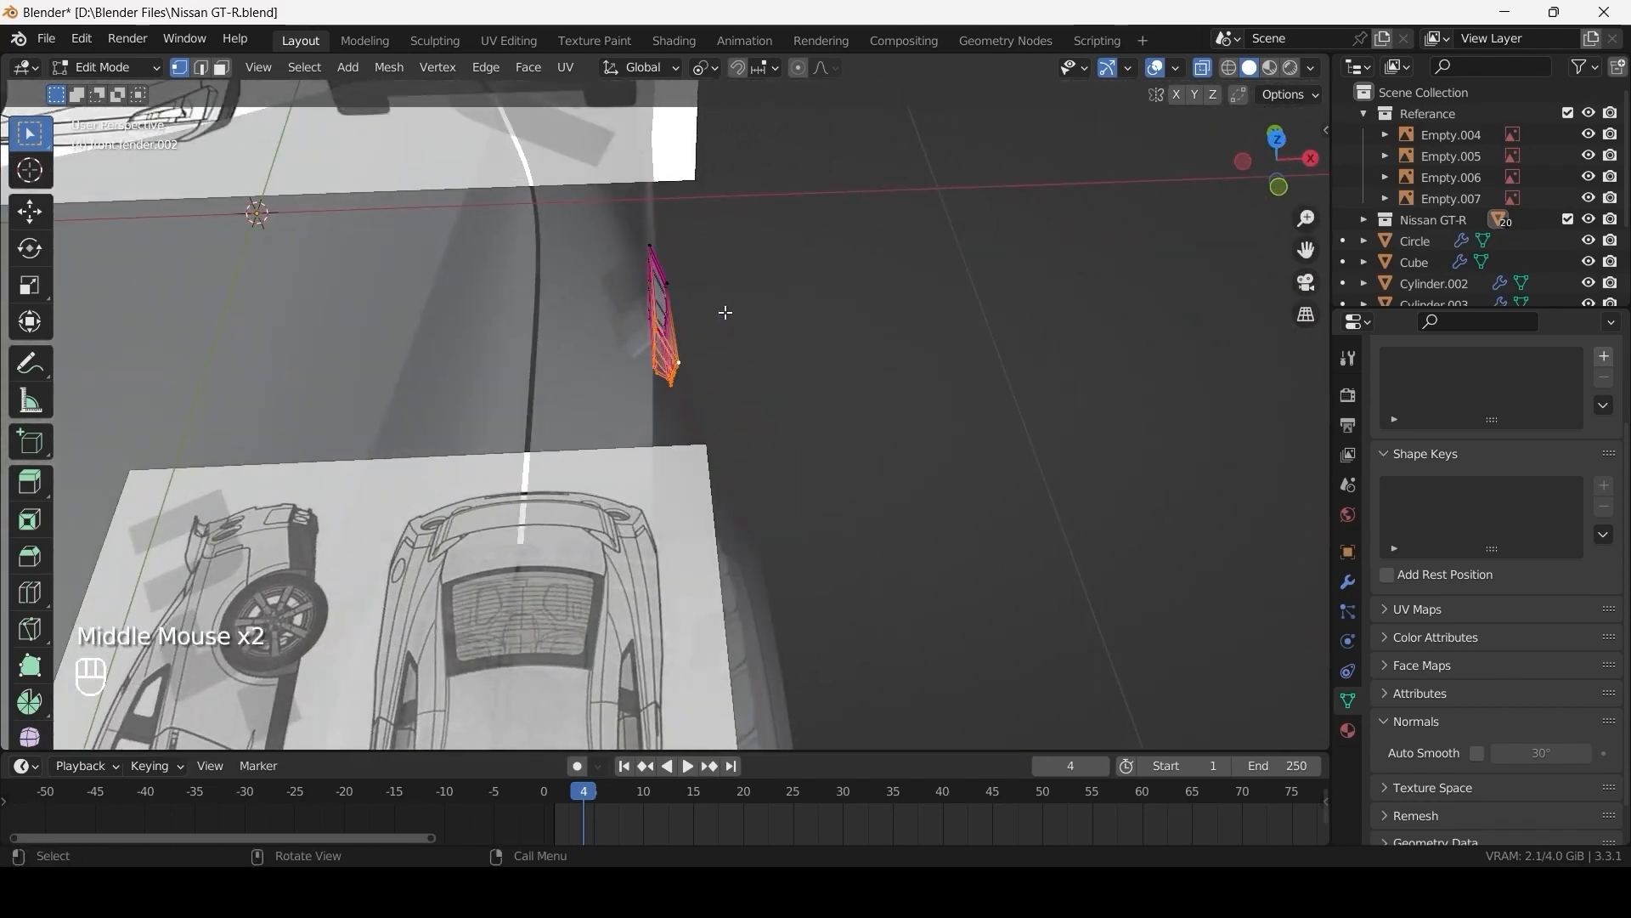
key("g")
key("x")
left_click(409, 260, "shift")
- Check the vent in object mode, and add two evenly spaced loop cuts to each of the three slats
key("Tab")
scroll(668, 331, "down", 2)
key("alt+z")
middle_click(481, 275, "alt")
key("Tab")
key("Tab")
scroll(649, 589, "up", 2)
middle_click_drag(650, 589, 544, 608)
key("Tab")
scroll(853, 418, "up", 1)
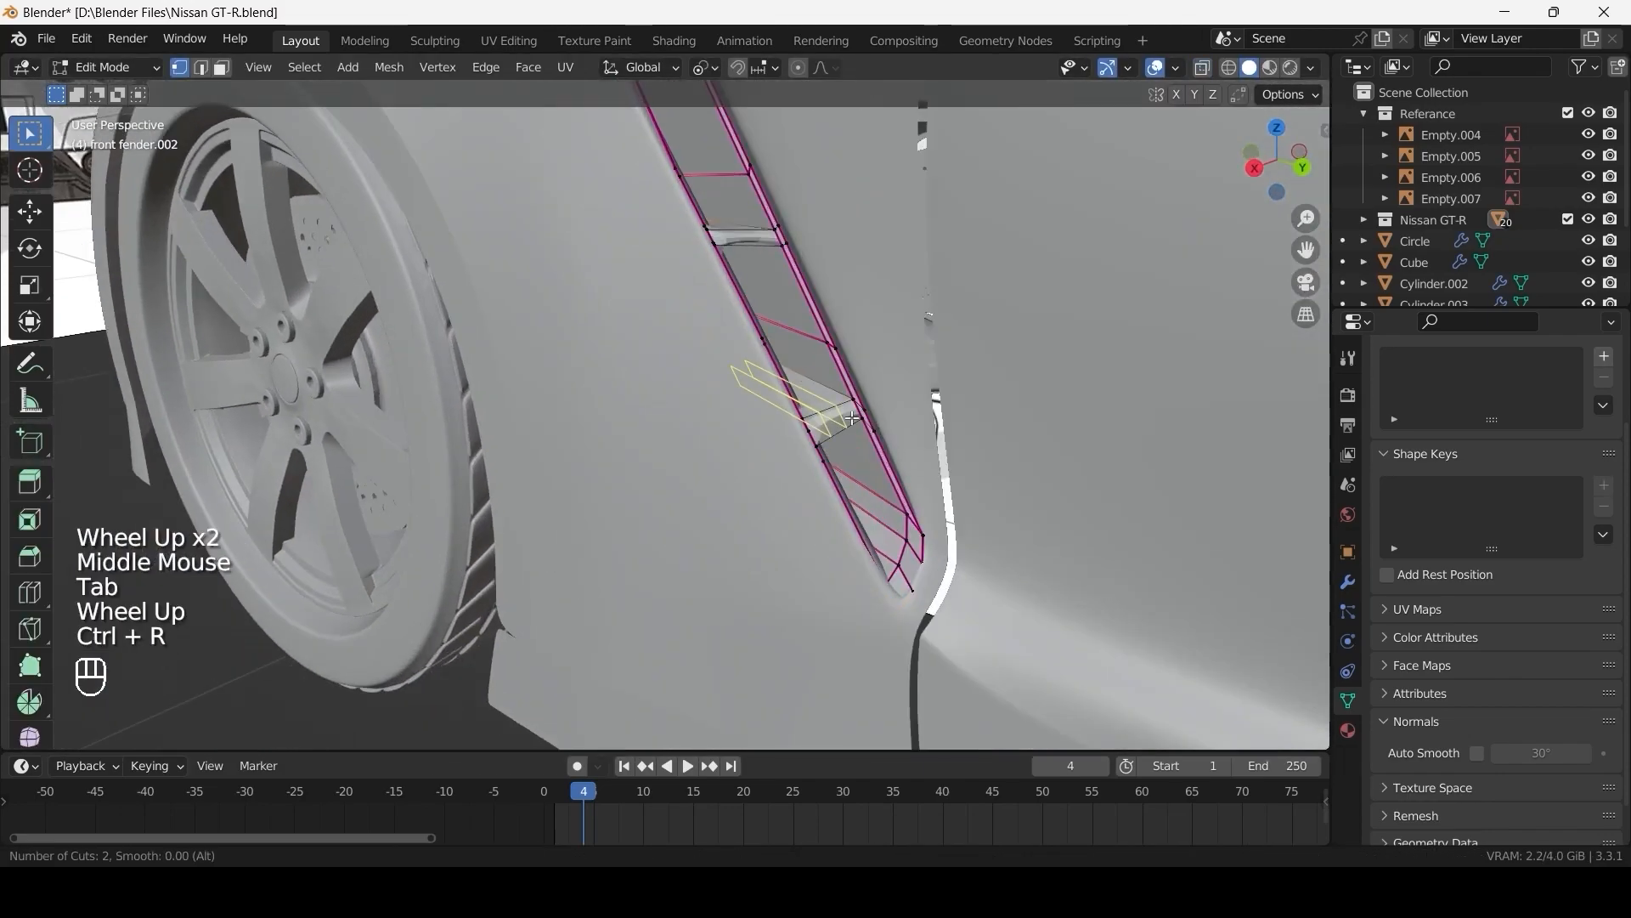
right_click(853, 412)
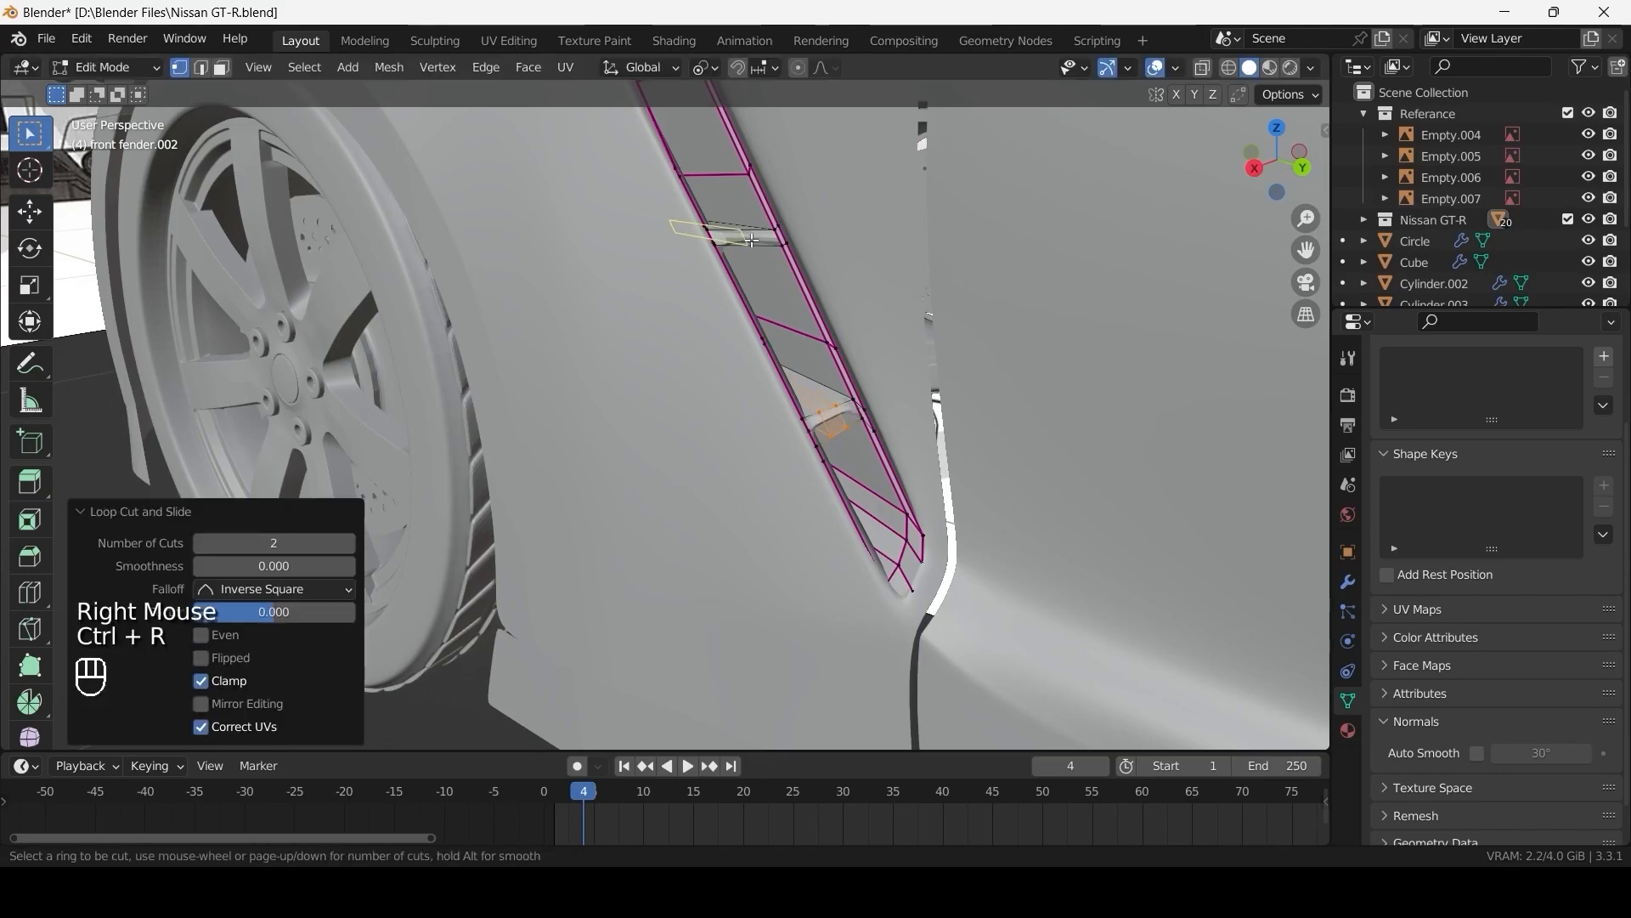
right_click(762, 223)
middle_click_drag(762, 222, 716, 281, "shift")
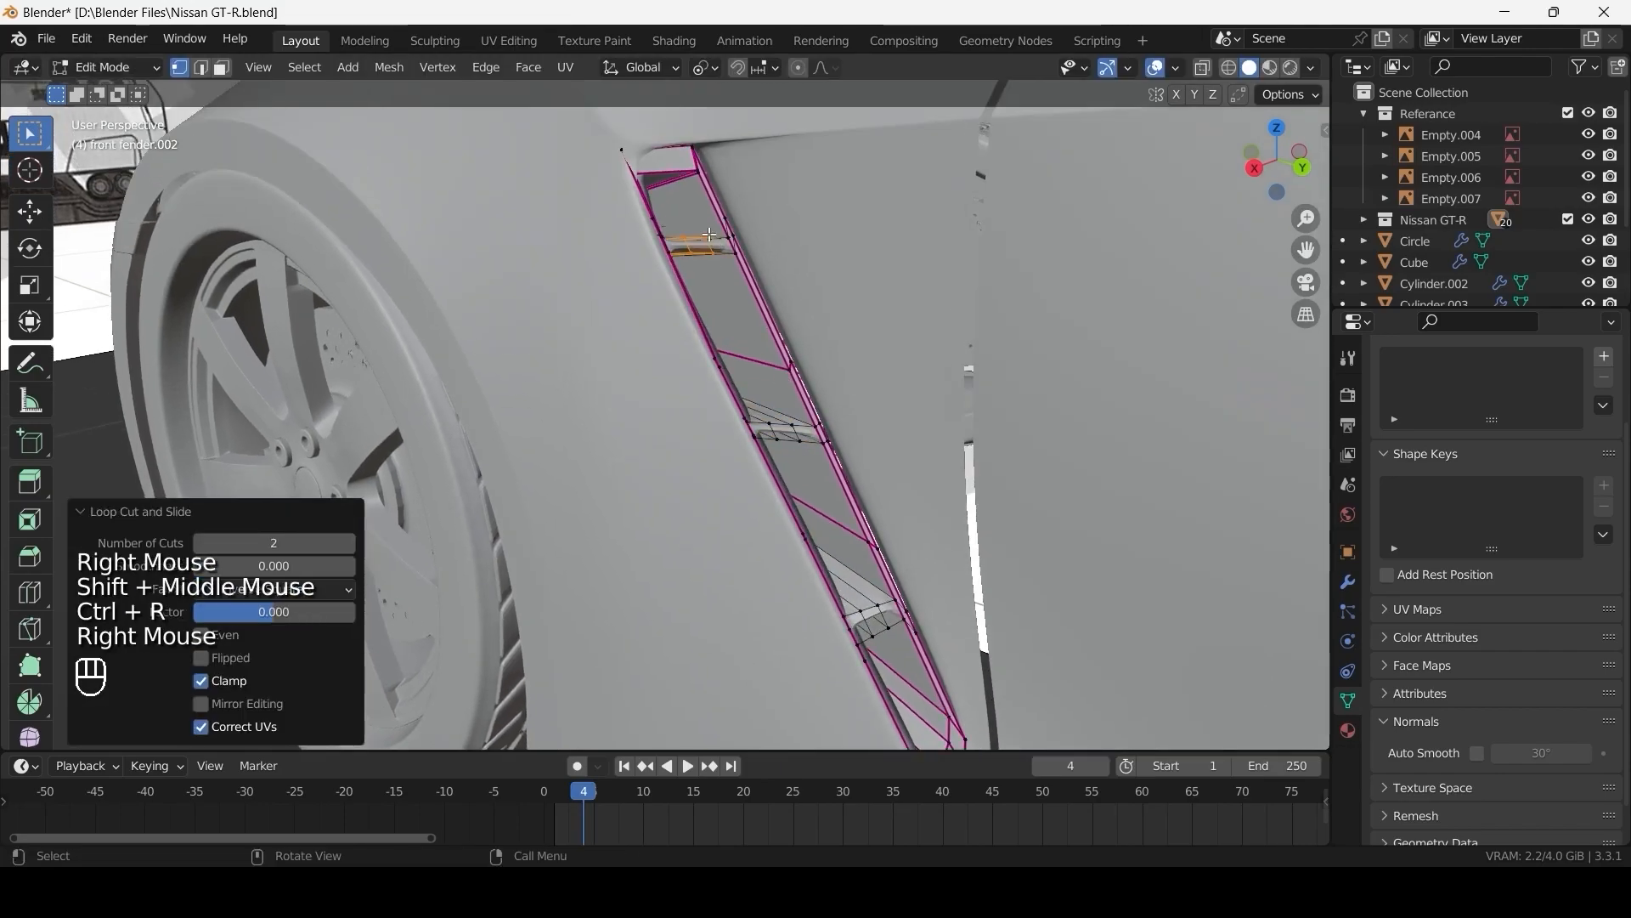
- Edge-slide the upper slat's two loop cuts outward, close to the slat's ends
left_click(965, 326, "shift")
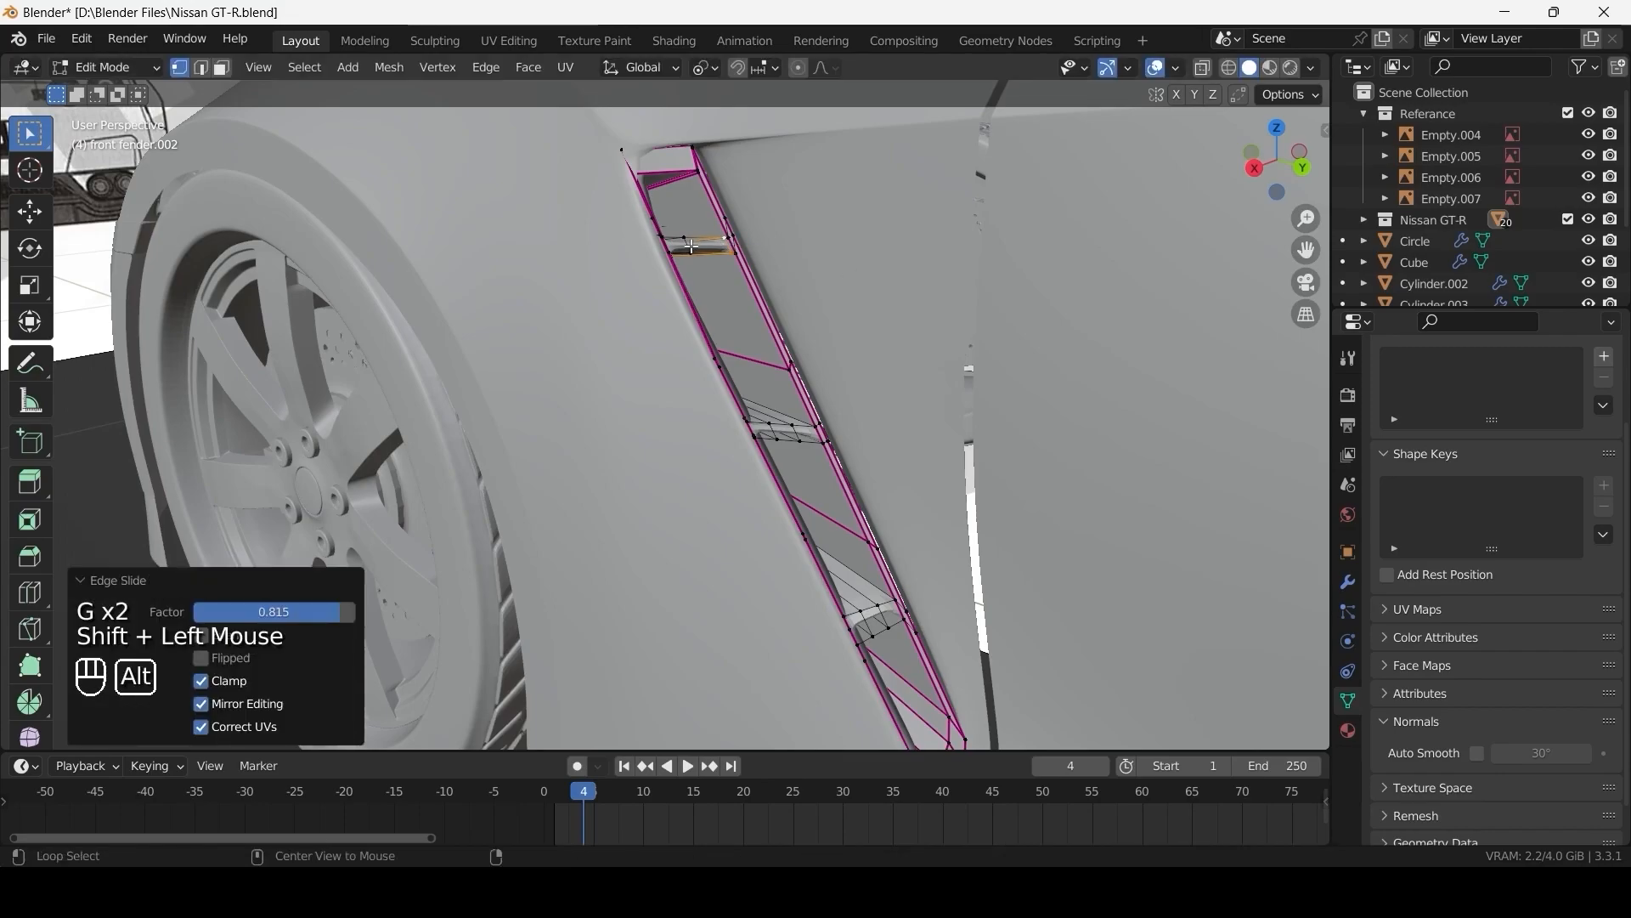
key("g")
key("g")
left_click(821, 446, "shift")
- Edge-slide the middle slat's two loop cuts outward, close to where the slat meets the vent frame
key("g")
key("g")
left_click(1073, 477, "shift")
left_click(772, 430, "alt")
key("g")
key("g")
left_click(1062, 501, "shift")
- Edge-slide the lower slat's two loop cuts outward, close to the vent frame's side walls
middle_click_drag(1079, 518, 975, 282, "shift")
scroll(975, 282, "up", 2)
left_click(889, 358, "alt")
key("g")
key("g")
left_click(890, 360, "shift")
left_click(894, 376, "alt")
key("g")
key("g")
left_click(918, 398, "shift")
scroll(917, 398, "down", 4)
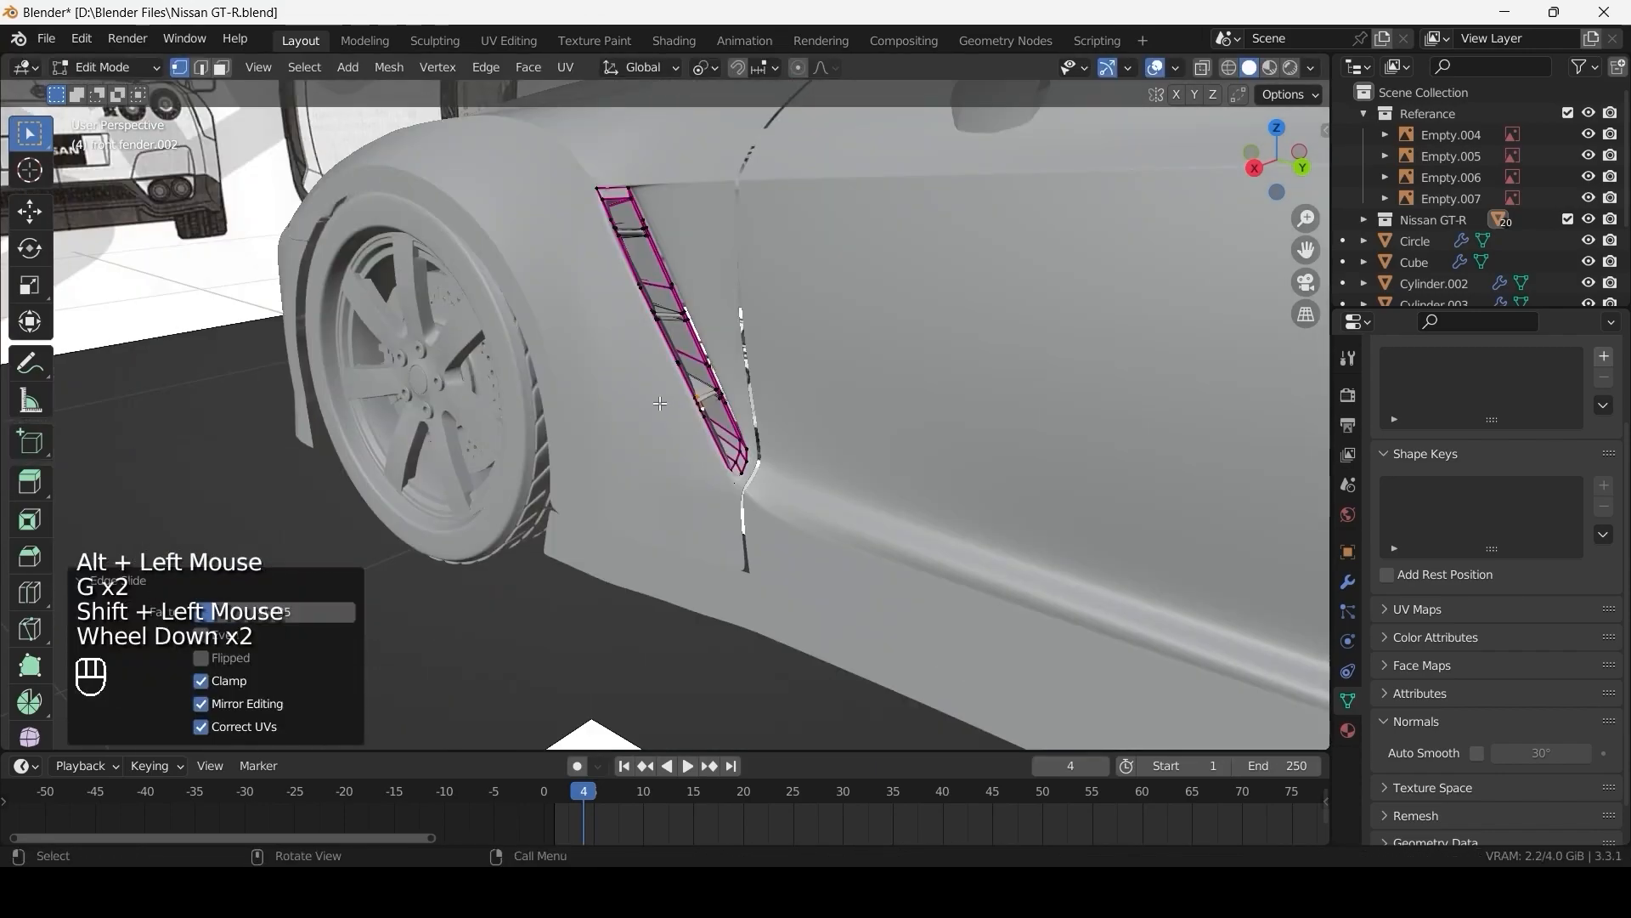
- Return to object mode and examine the finished fender vent and the whole car from the side
key("Tab")
left_click(570, 445)
middle_click_drag(569, 445, 753, 416)
scroll(818, 481, "down", 1)
scroll(764, 413, "down", 1)
middle_click_drag(926, 382, 858, 389)
scroll(831, 391, "down", 1)
scroll(858, 389, "up", 1)
middle_click_drag(858, 389, 972, 370)
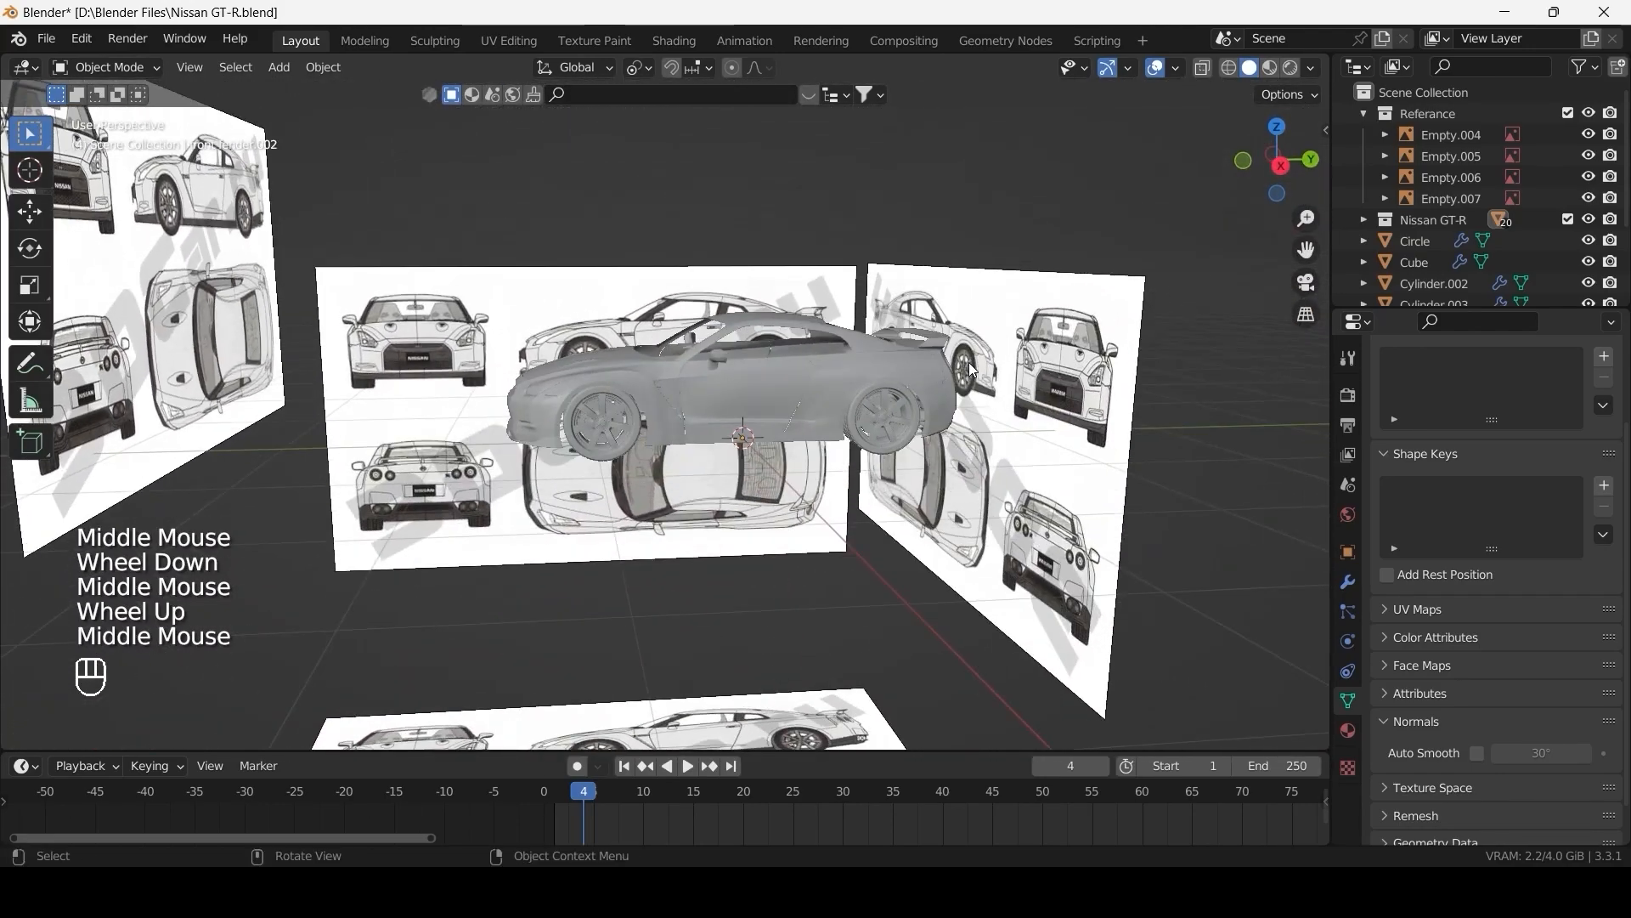
scroll(1070, 564, "up", 2)
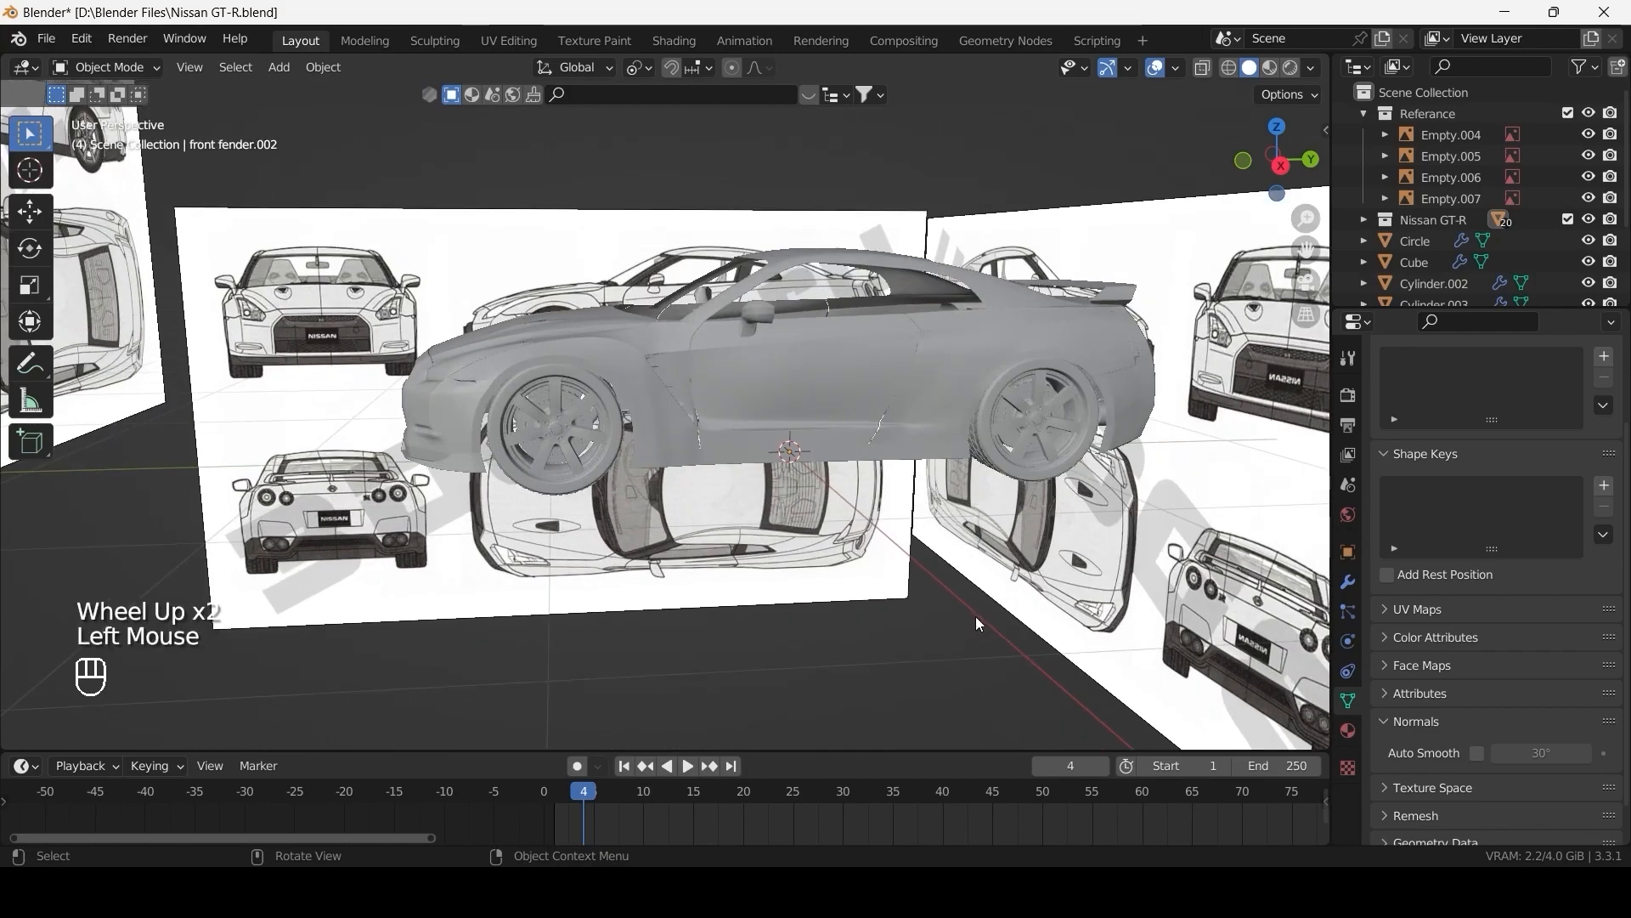
- Examine the whole car body against the reference images, from the side around to the straight front view
scroll(977, 618, "down", 3)
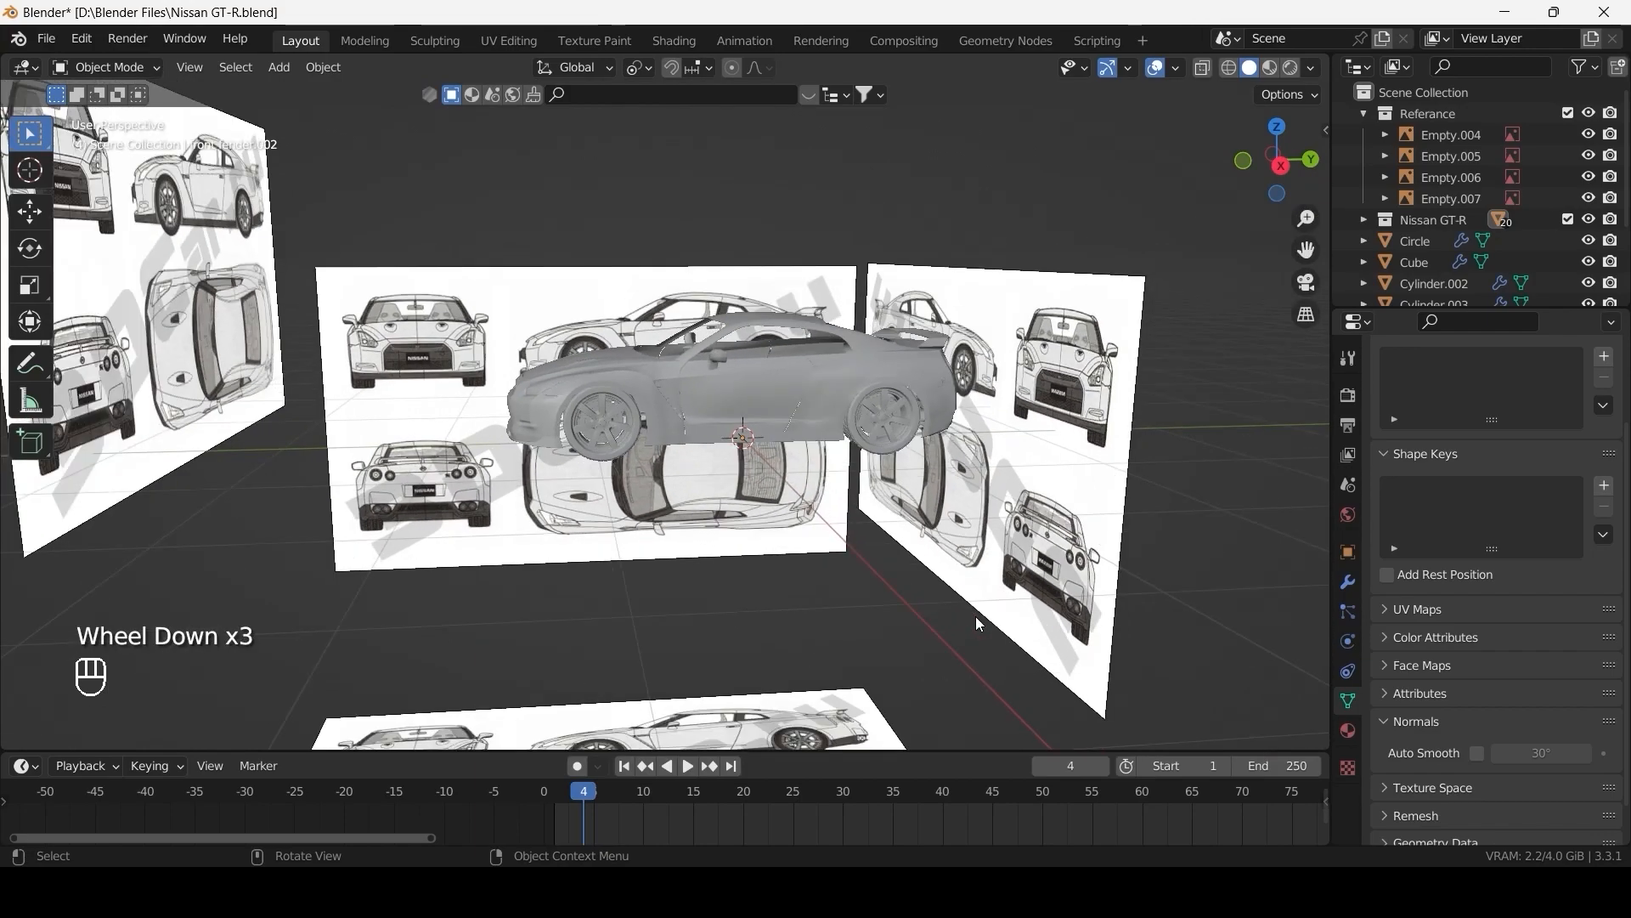
scroll(958, 569, "up", 2)
scroll(828, 629, "up", 2)
middle_click_drag(959, 569, 1196, 649, "shift")
scroll(730, 624, "down", 2)
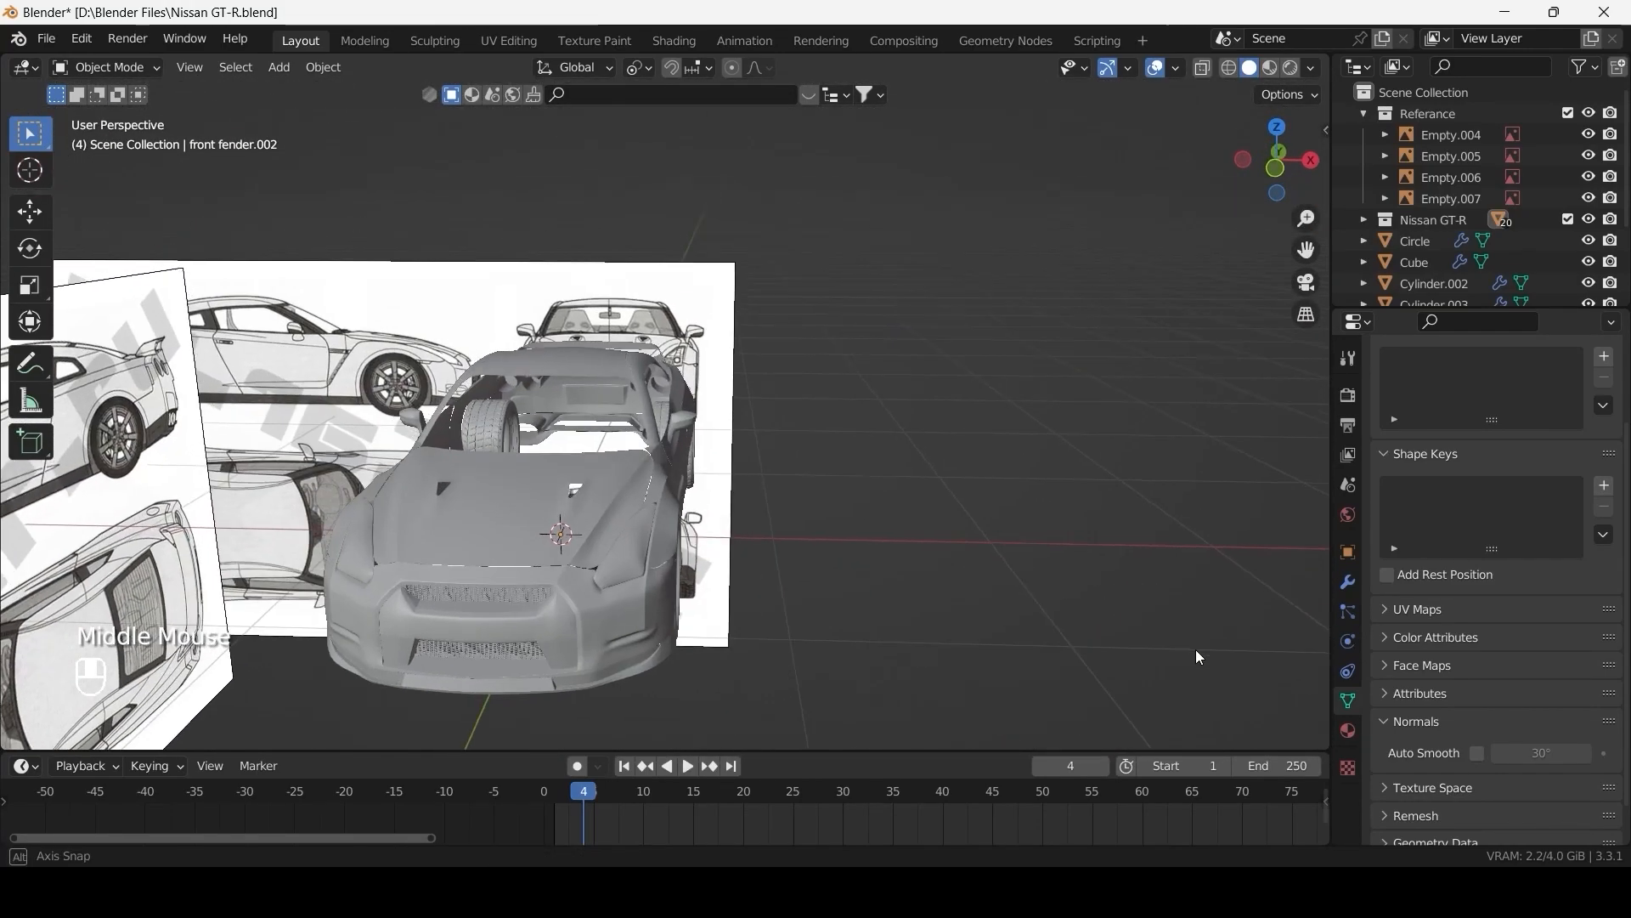
key("KP_1")
scroll(1195, 649, "up", 2)
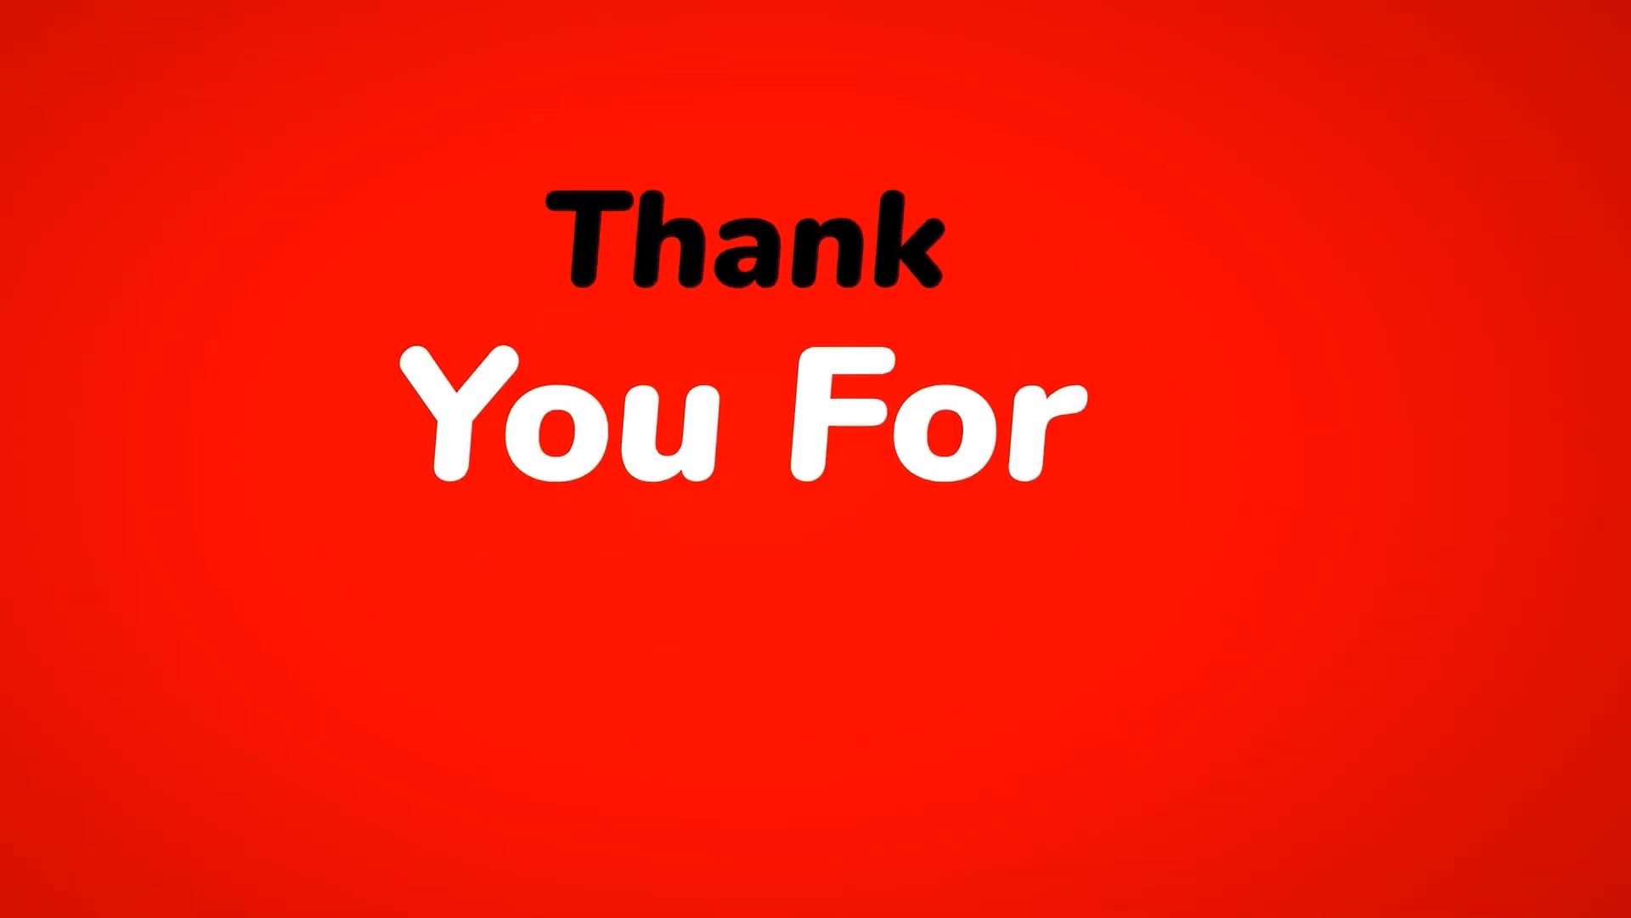